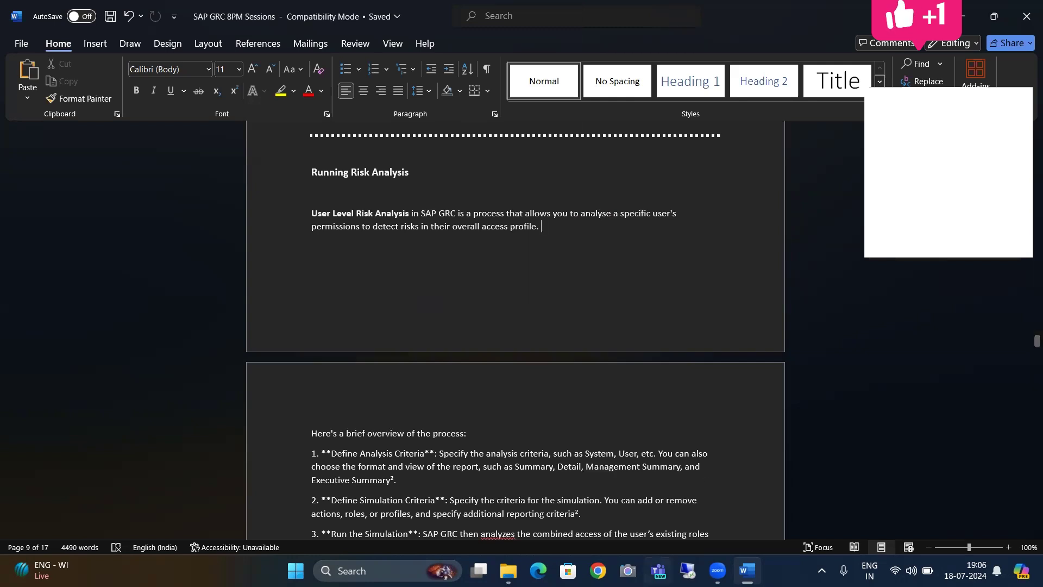
Step: Bring up the Remote Desktop Connection dialog over the Running Risk Analysis Word notes
{"action": "left_click", "coordinate": [688, 571]}
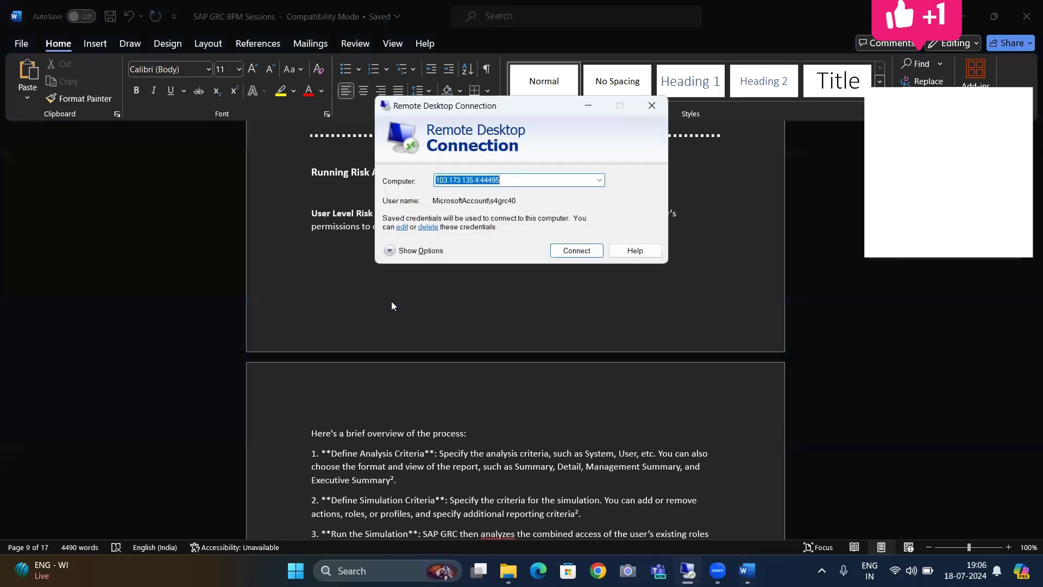
Step: Connect to the remote server and open the S4GRC system connection in SAP Logon
{"action": "left_click", "coordinate": [557, 255]}
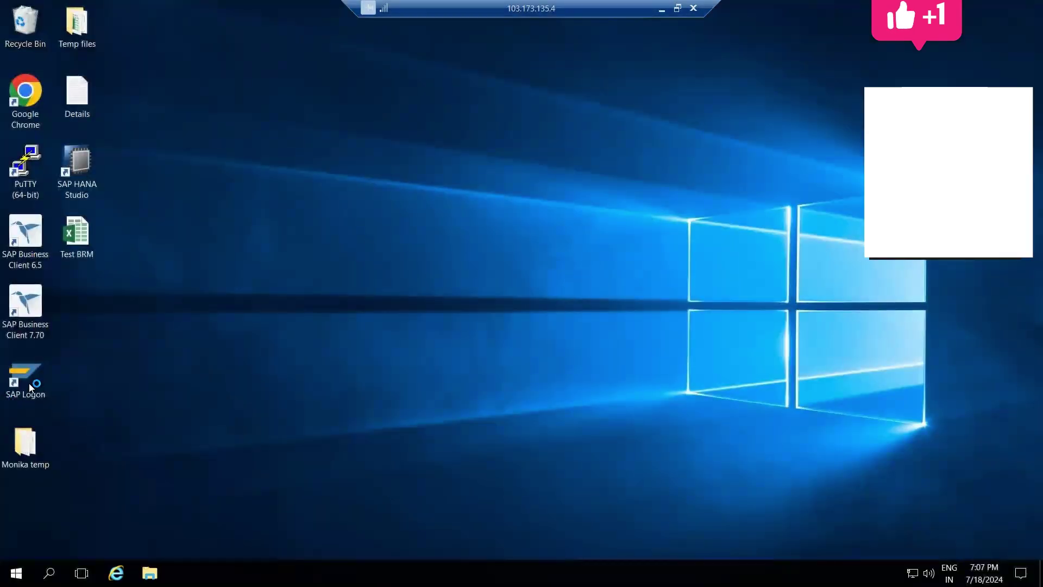
{"action": "double_click", "coordinate": [27, 381]}
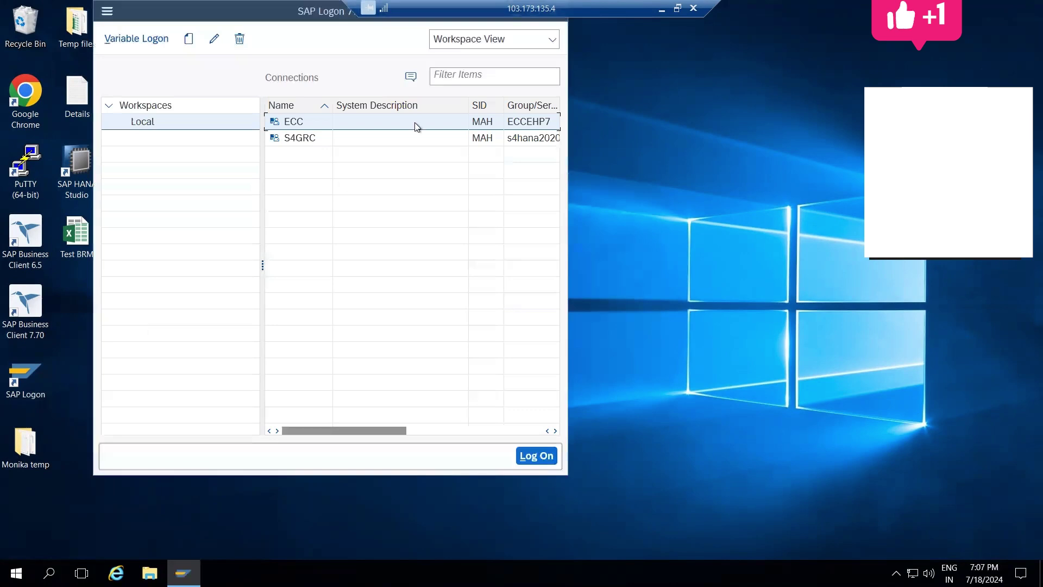
{"action": "double_click", "coordinate": [401, 139]}
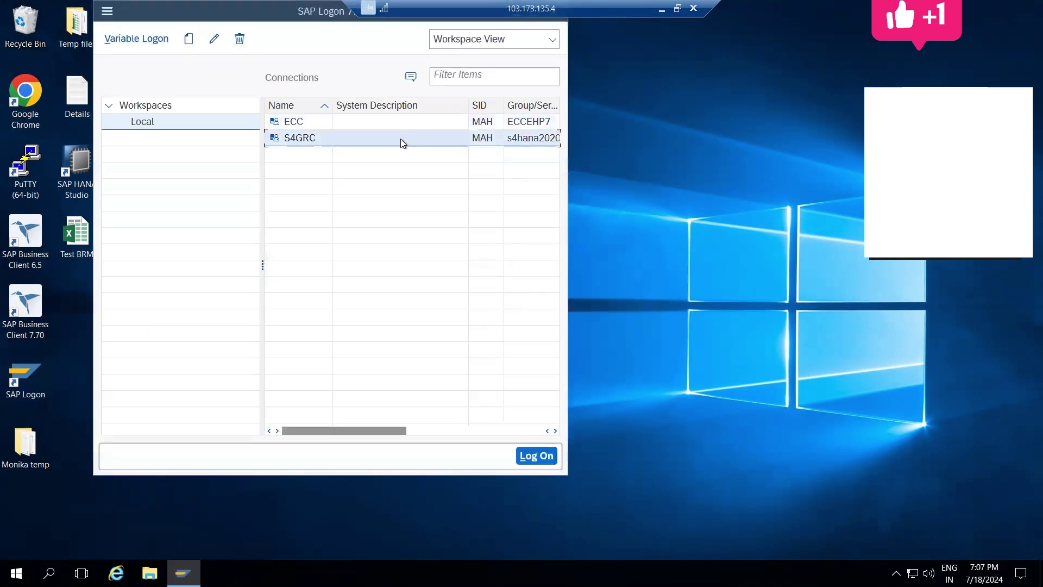
Step: Log on to S4GRC with the saved user name and password, then launch NWBC with nwbc
{"action": "key", "text": "Down"}
{"action": "key", "text": "Down"}
{"action": "key", "text": "Down"}
{"action": "key", "text": "Return"}
{"action": "key", "text": "Tab"}
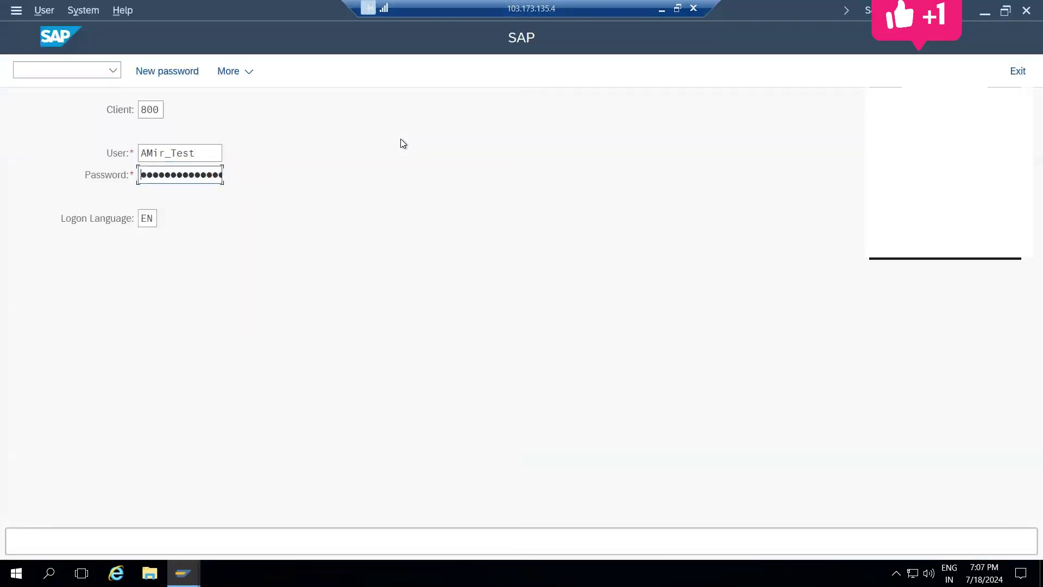
{"action": "key", "text": "Return"}
{"action": "type", "text": "nwbc"}
{"action": "key", "text": "Return"}
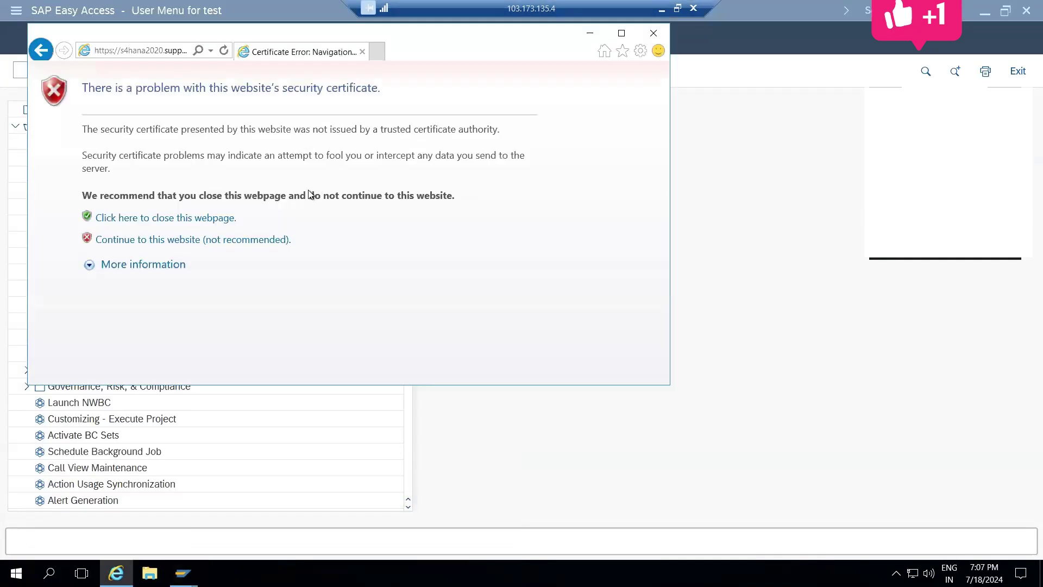
Step: Proceed past the certificate warning and sign in to the web logon with the saved user name
{"action": "left_click", "coordinate": [263, 239]}
{"action": "type", "text": "am"}
{"action": "key", "text": "Return"}
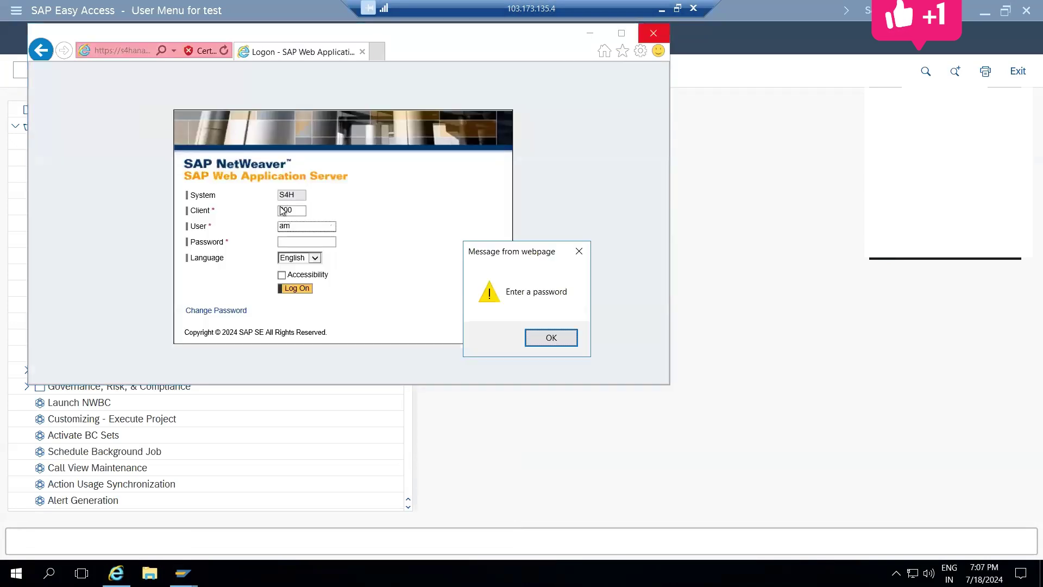
{"action": "key", "text": "Return"}
{"action": "left_click", "coordinate": [307, 228]}
{"action": "type", "text": "i"}
{"action": "left_click", "coordinate": [302, 239]}
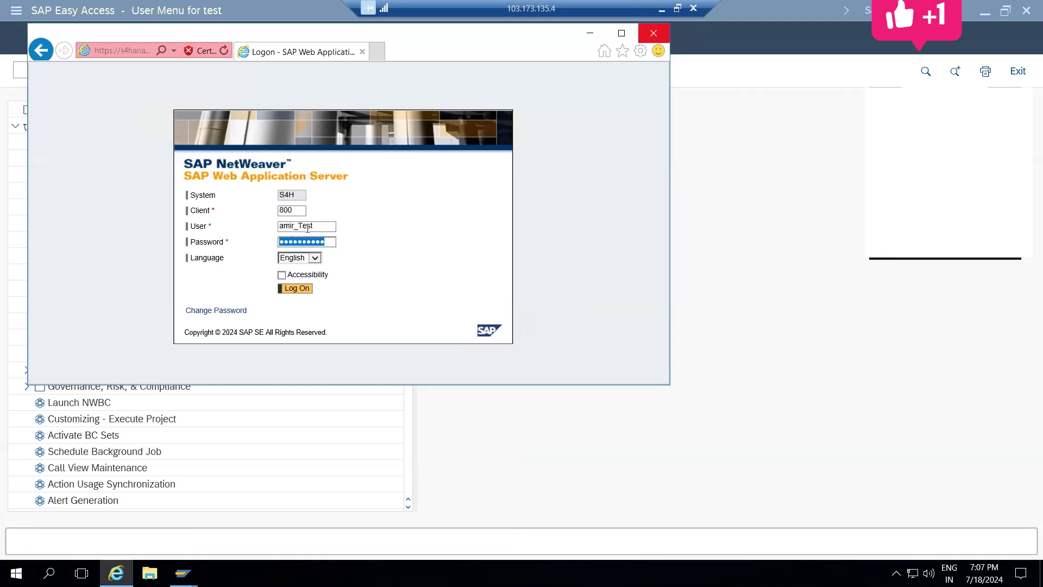
{"action": "key", "text": "Return"}
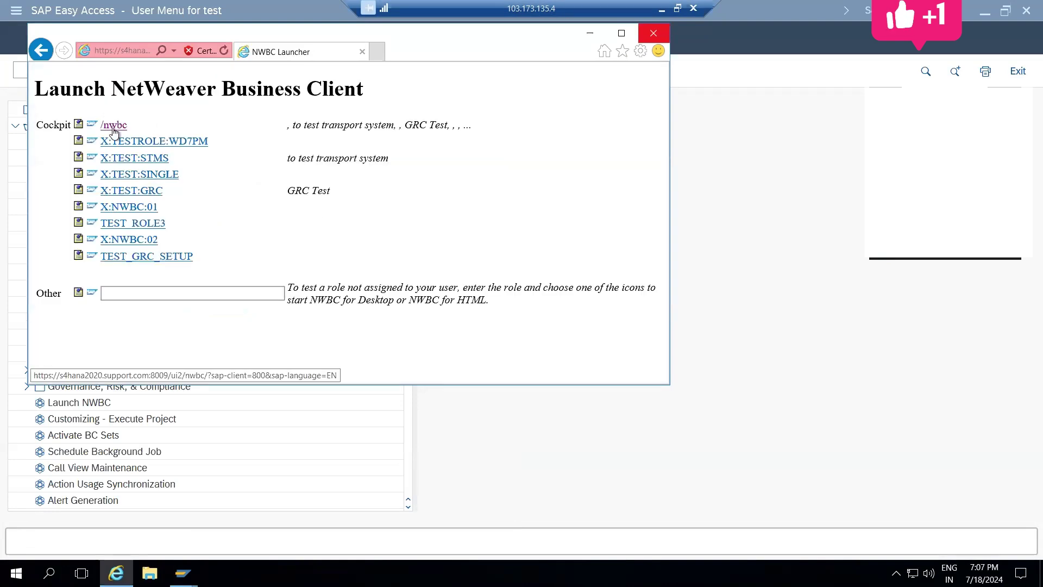
Step: Open /nwbc full-screen and go to Governance, Risk & Compliance > Access Management
{"action": "left_click", "coordinate": [107, 125]}
{"action": "left_click", "coordinate": [621, 34]}
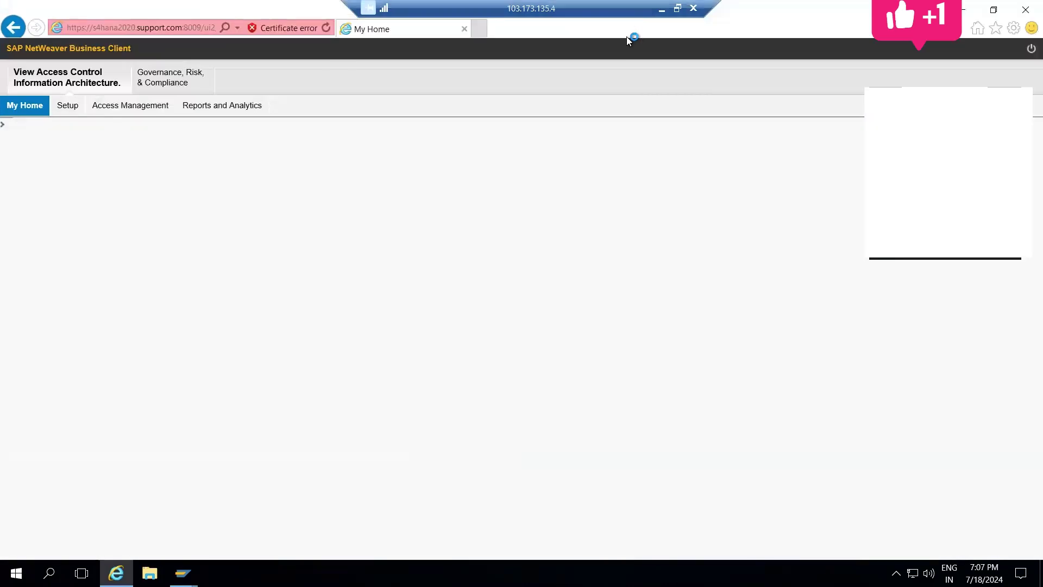
{"action": "left_click", "coordinate": [173, 87]}
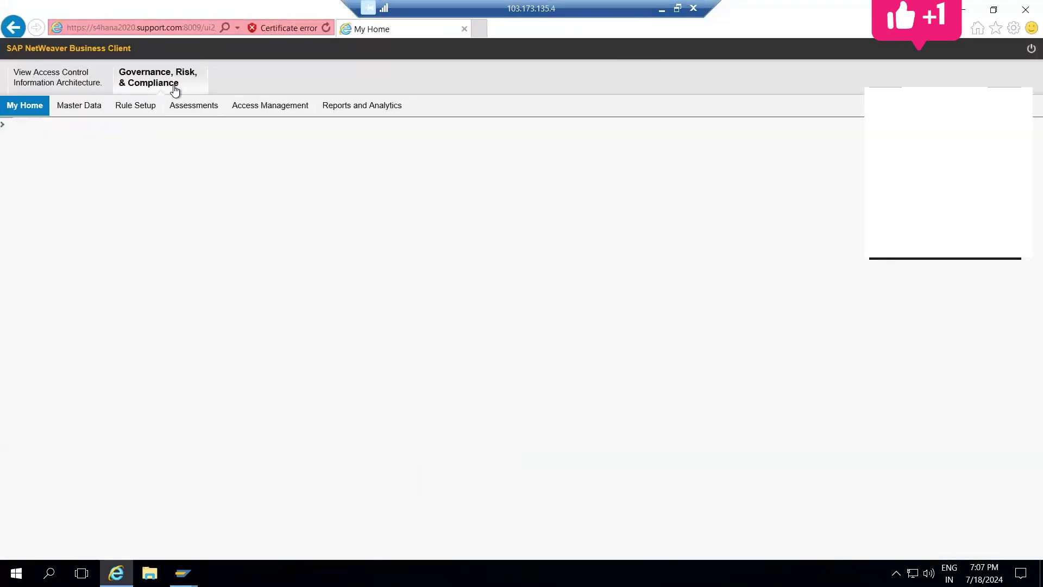
{"action": "left_click", "coordinate": [250, 107]}
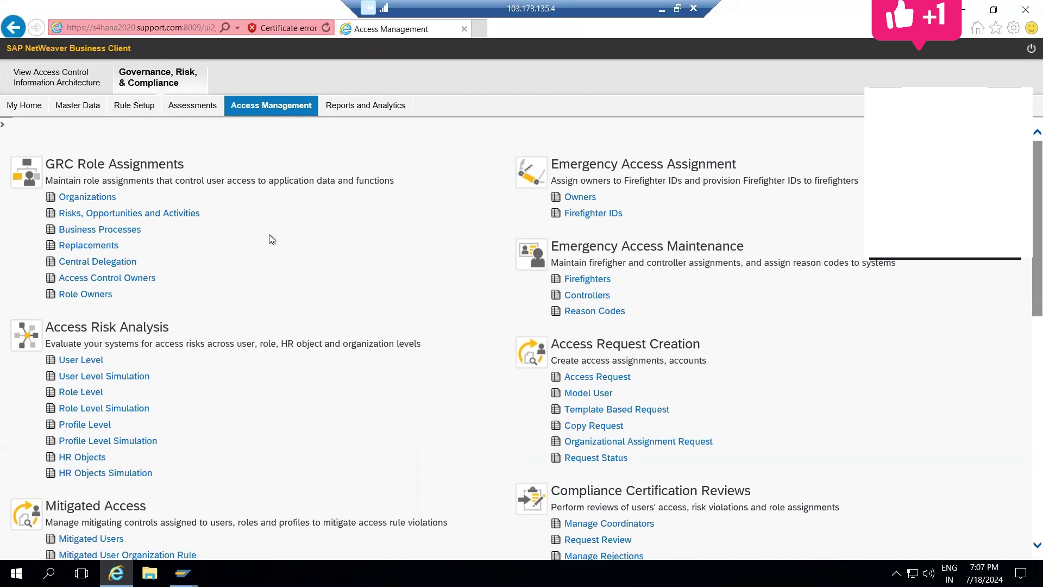
Step: Highlight the Access Risk Analysis heading and open the User Level risk analysis
{"action": "triple_click", "coordinate": [85, 326]}
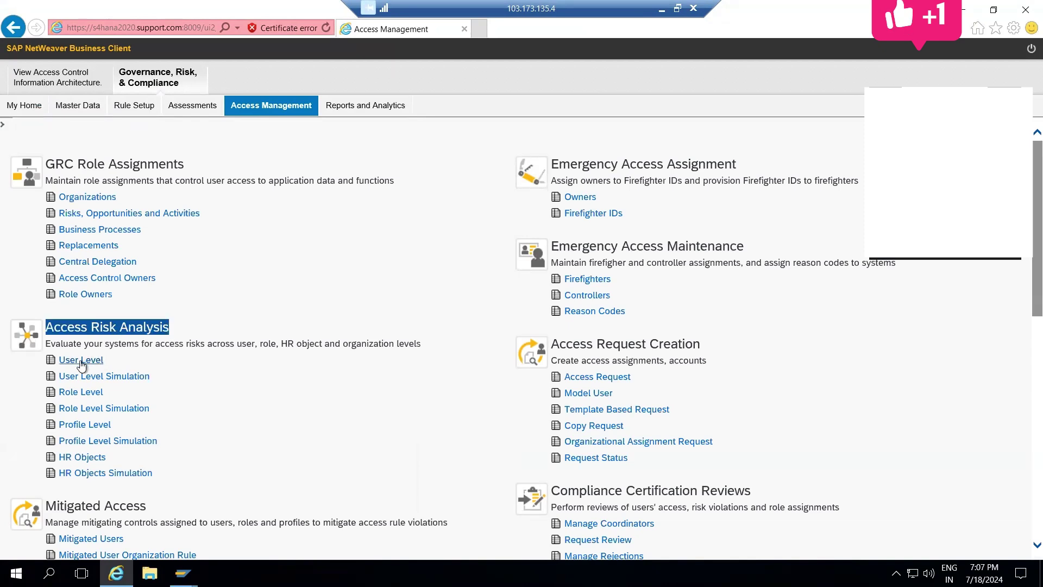
{"action": "left_click", "coordinate": [201, 344]}
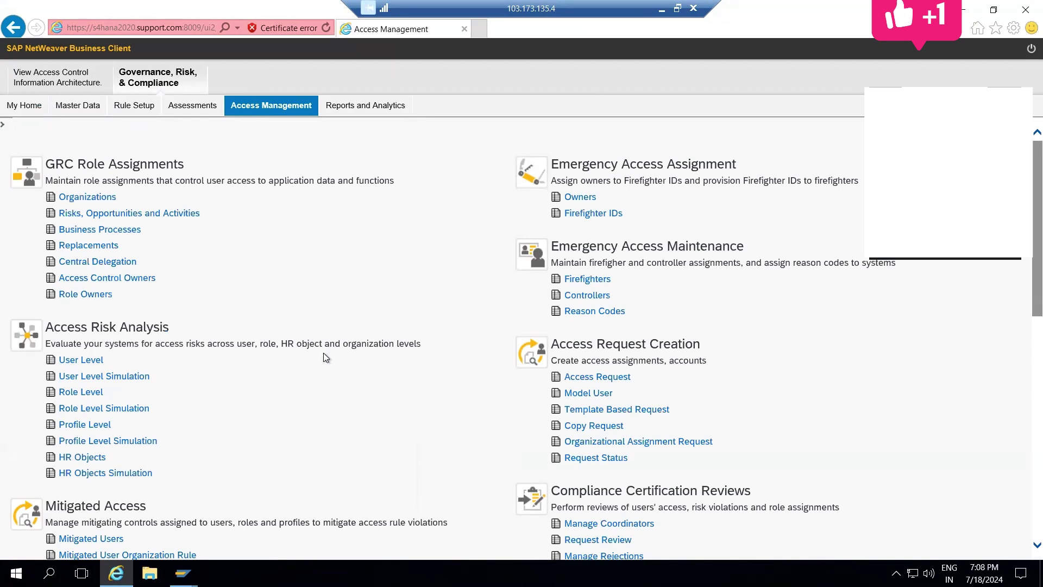
{"action": "left_click", "coordinate": [77, 359]}
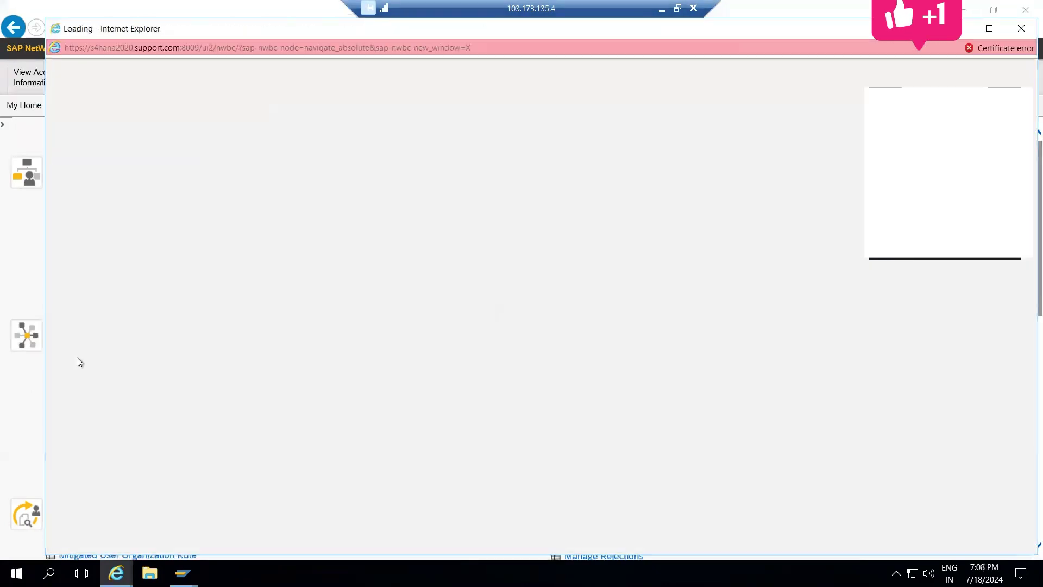
Step: Maximize the User Level form and try a user search in the User value help, then close it
{"action": "double_click", "coordinate": [787, 35]}
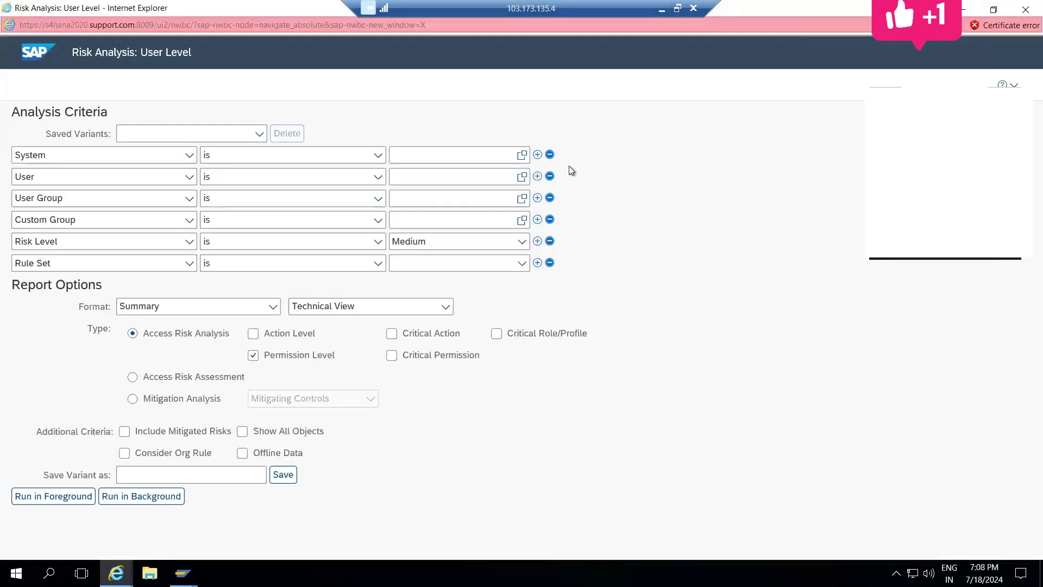
{"action": "left_click", "coordinate": [253, 131]}
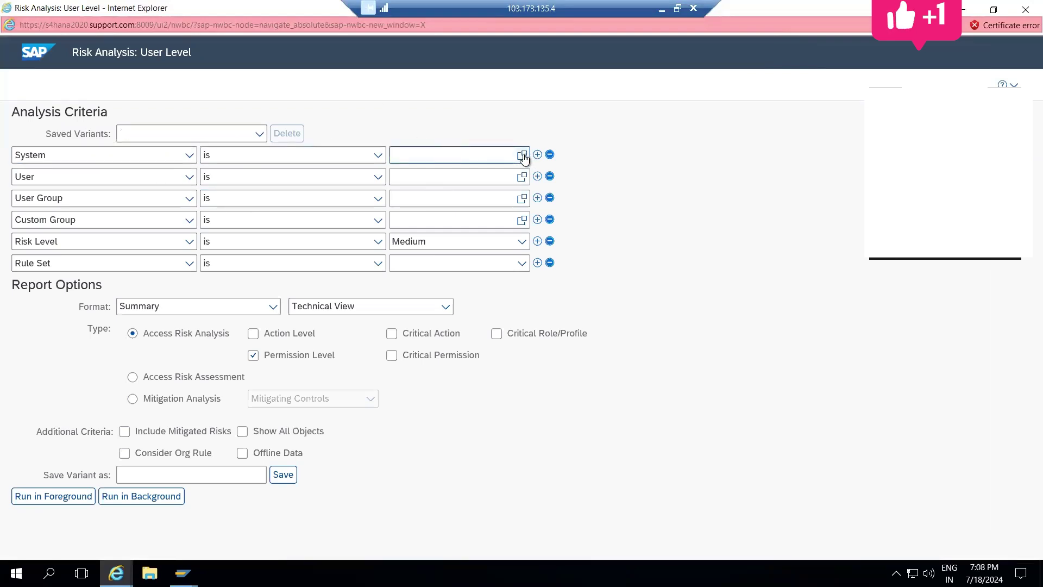
{"action": "left_click", "coordinate": [522, 178]}
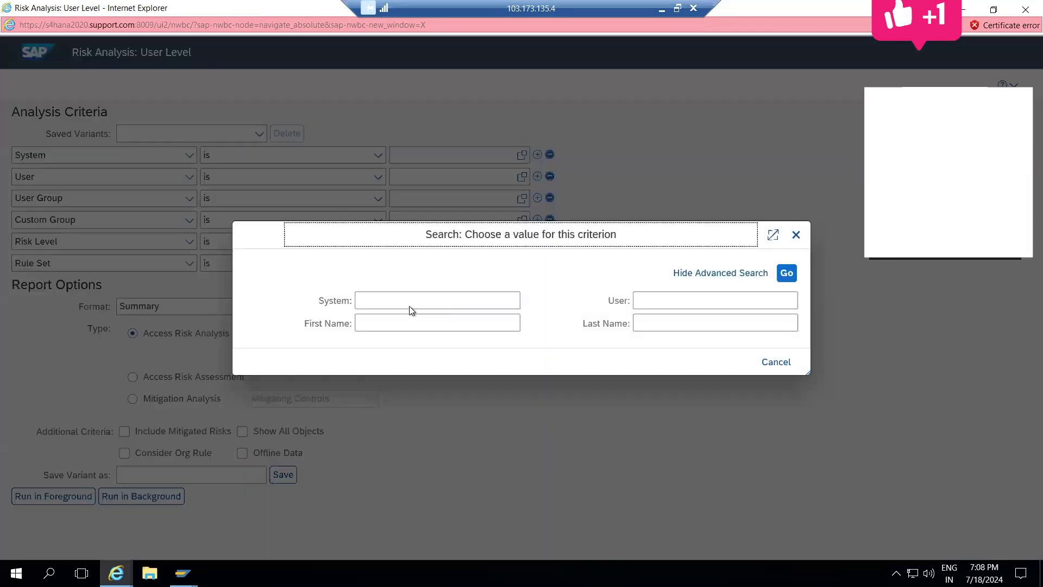
{"action": "left_click", "coordinate": [403, 302]}
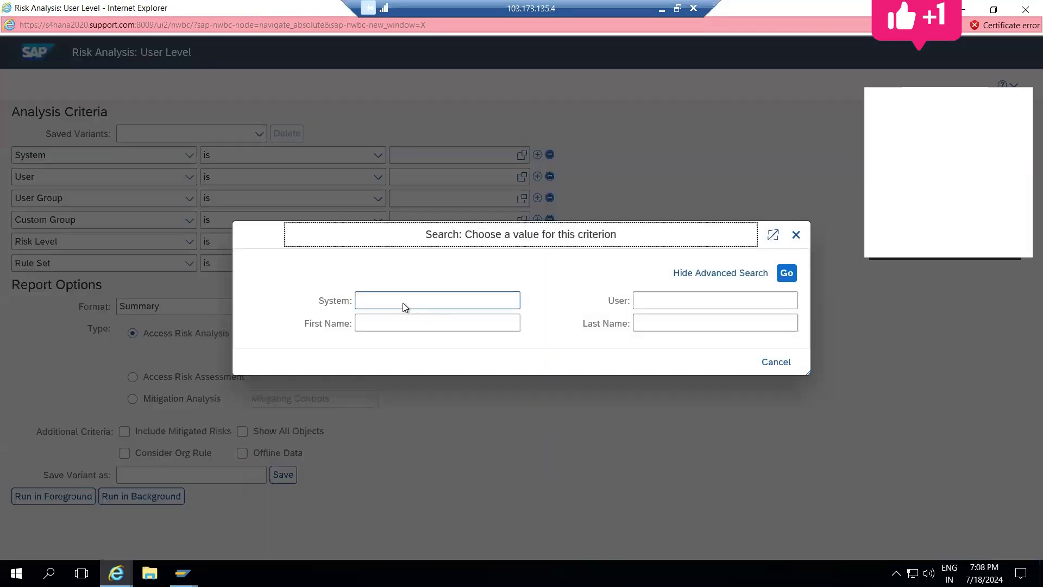
{"action": "left_click", "coordinate": [672, 297]}
{"action": "type", "text": "monika"}
{"action": "key", "text": "Return"}
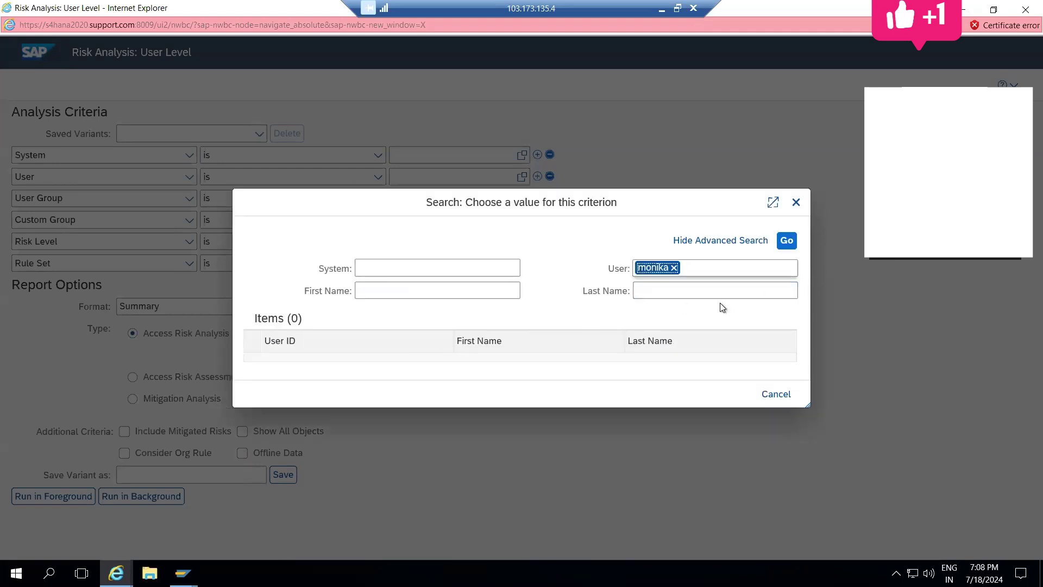
{"action": "left_click", "coordinate": [778, 395]}
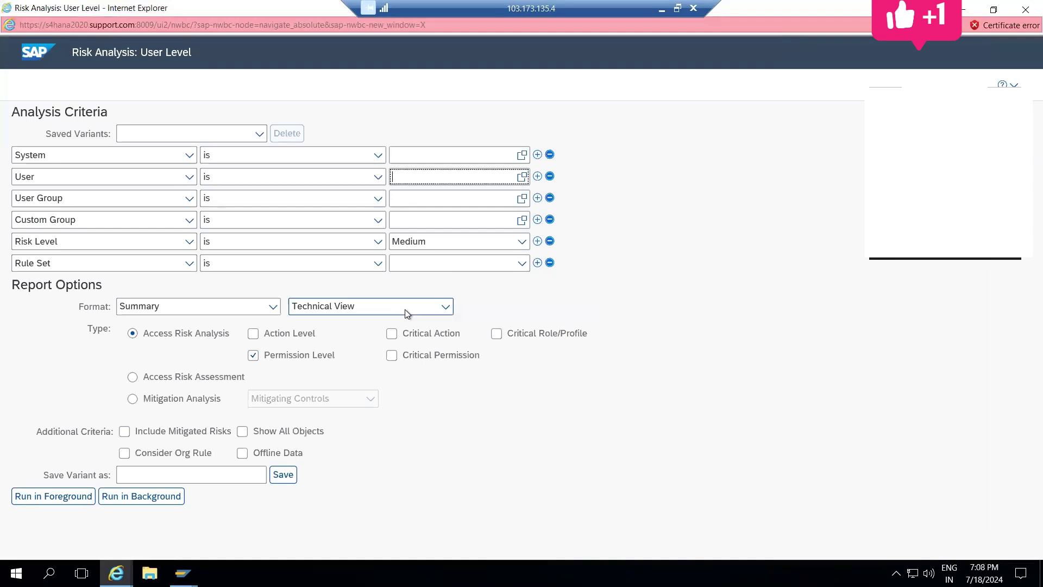
{"action": "left_click", "coordinate": [522, 177]}
{"action": "left_click", "coordinate": [796, 235]}
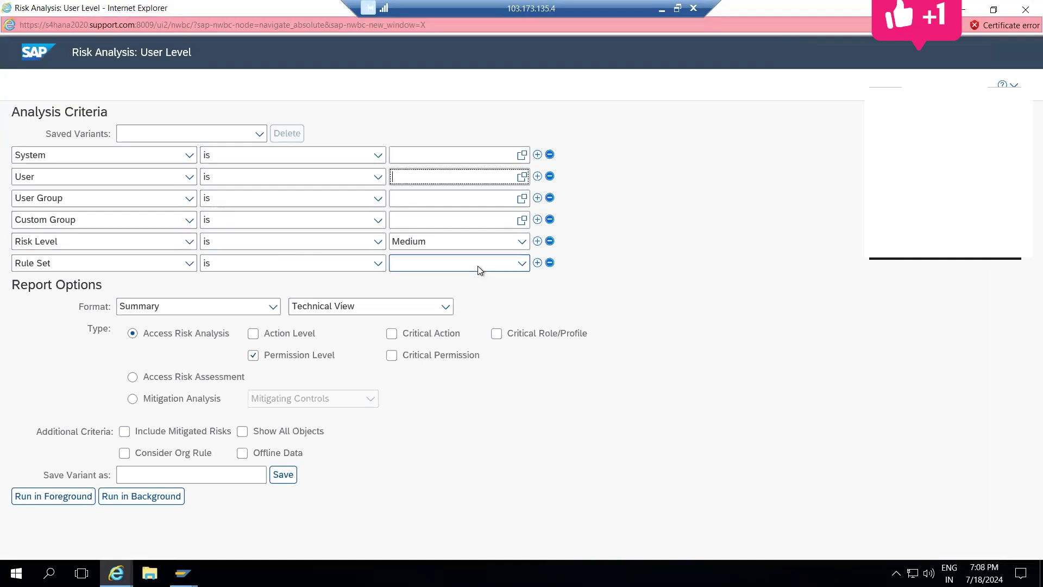
Step: Set Rule Set to Global, tick Action Level, and reopen the User value search
{"action": "left_click", "coordinate": [520, 264]}
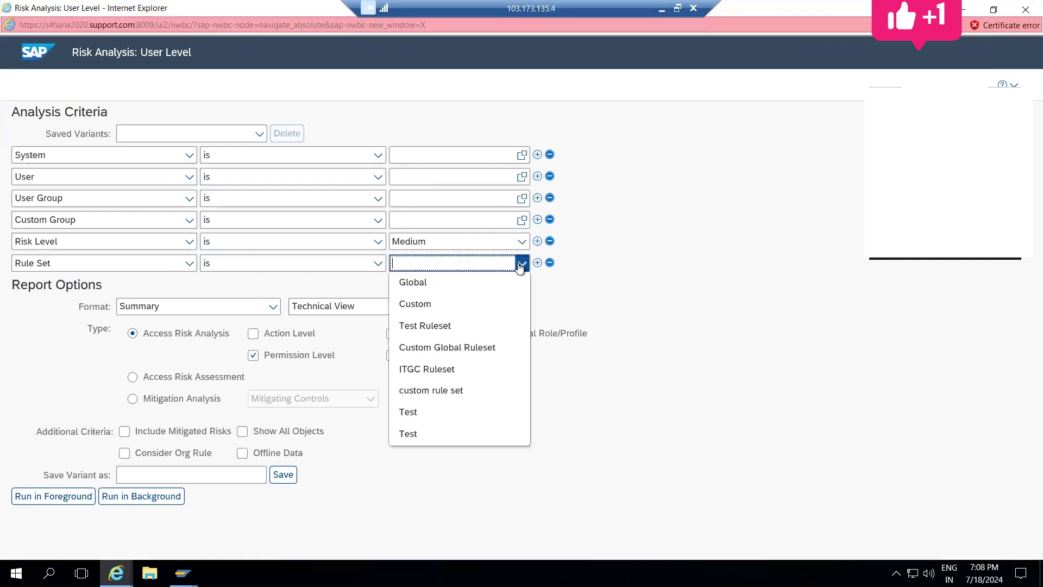
{"action": "left_click", "coordinate": [409, 285]}
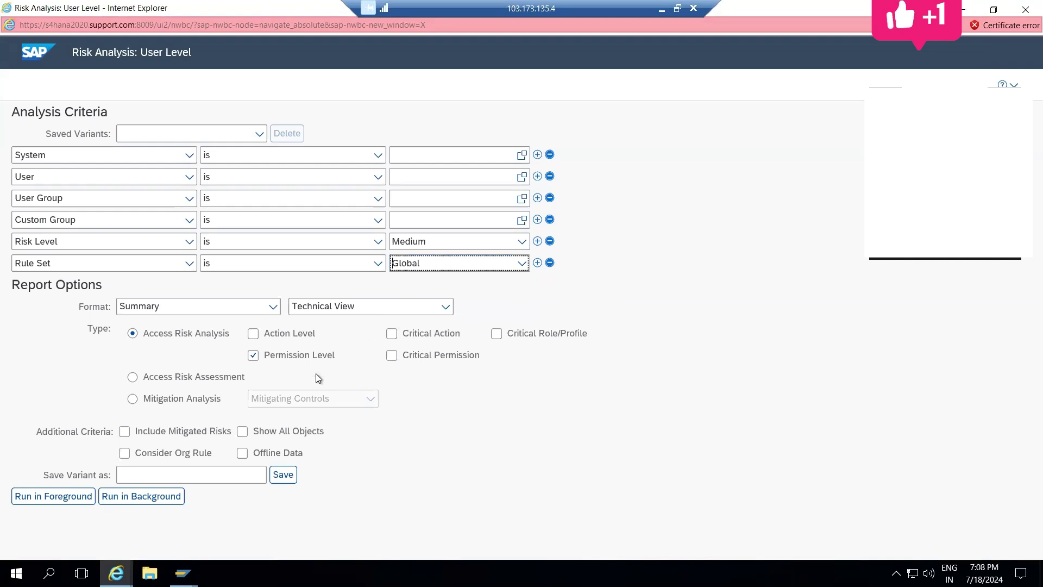
{"action": "left_click", "coordinate": [253, 334]}
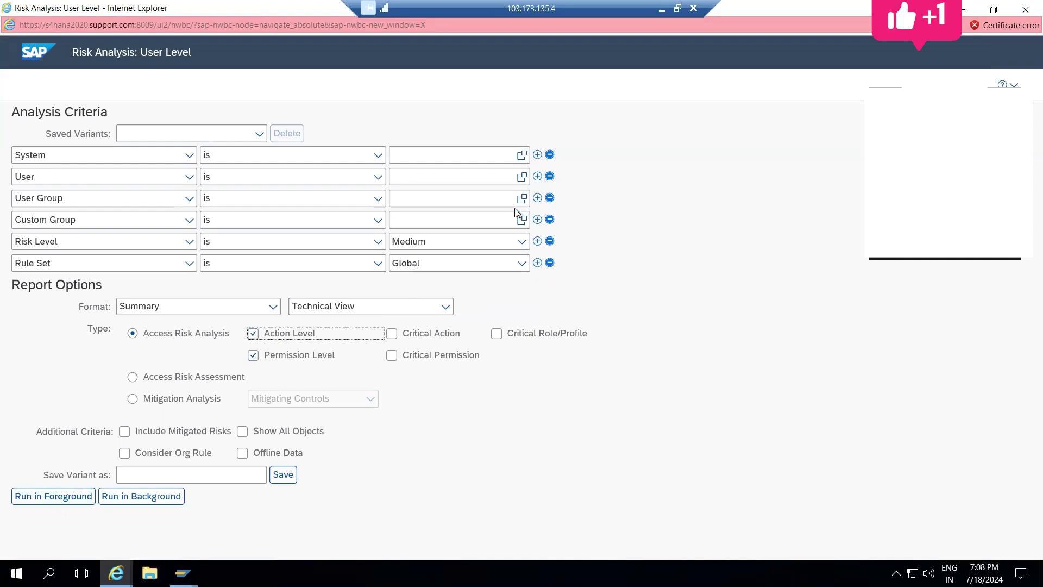
{"action": "left_click", "coordinate": [523, 177]}
{"action": "left_click", "coordinate": [702, 302]}
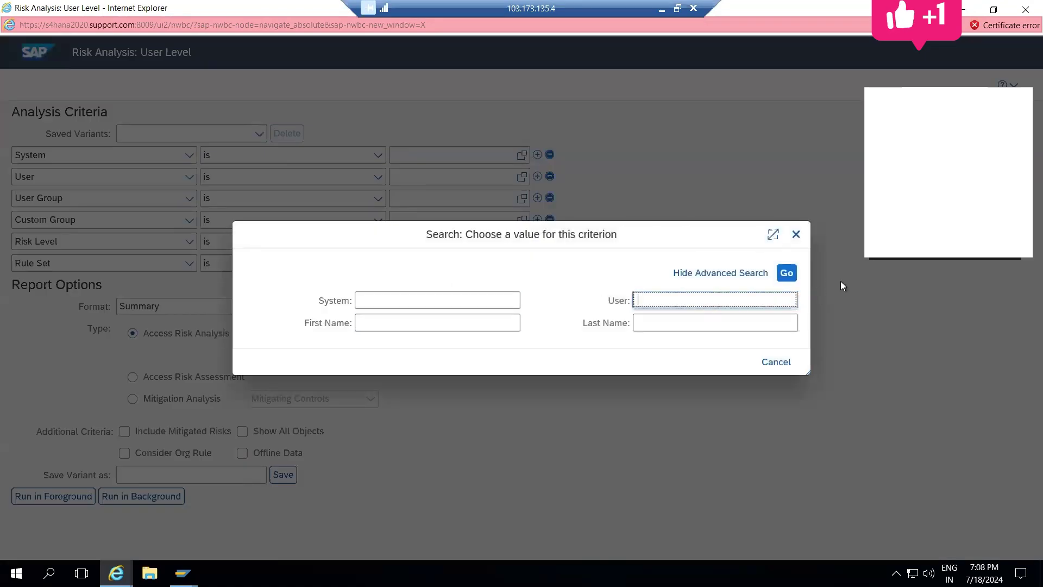
Step: Run the user search and page through the Items list of results
{"action": "left_click", "coordinate": [791, 275]}
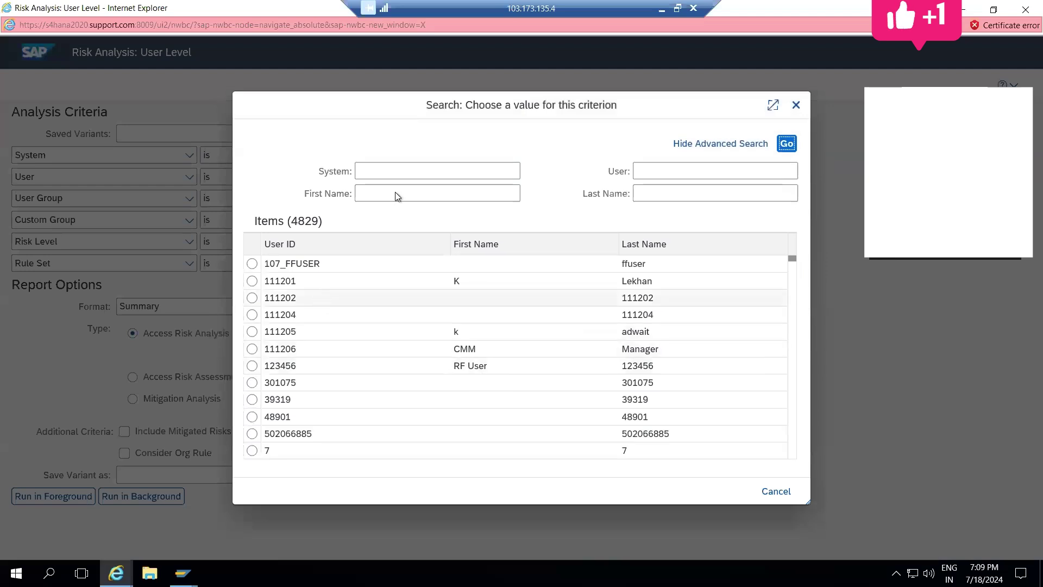
{"action": "left_click", "coordinate": [395, 192]}
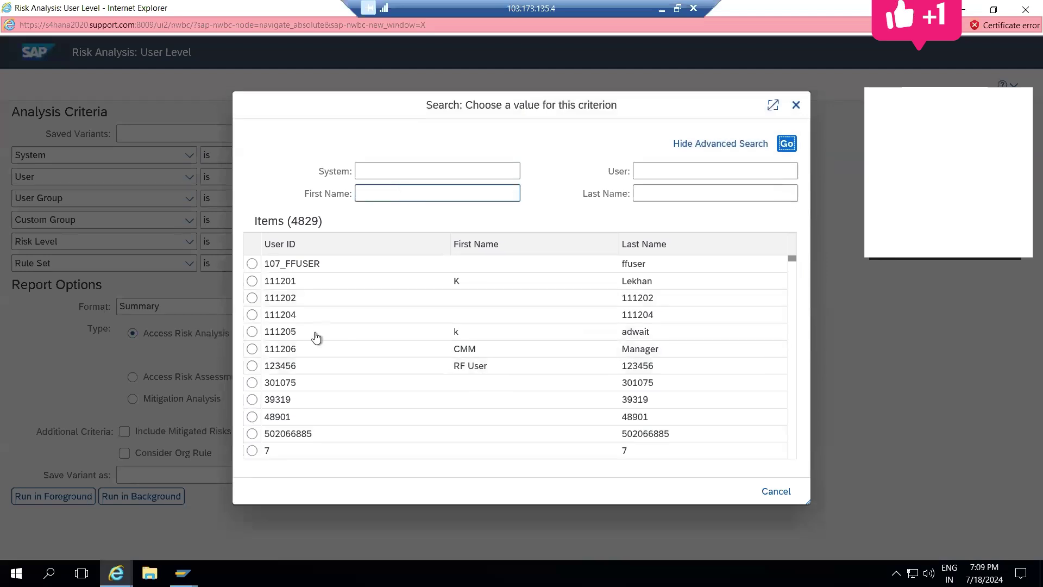
{"action": "left_click", "coordinate": [791, 270]}
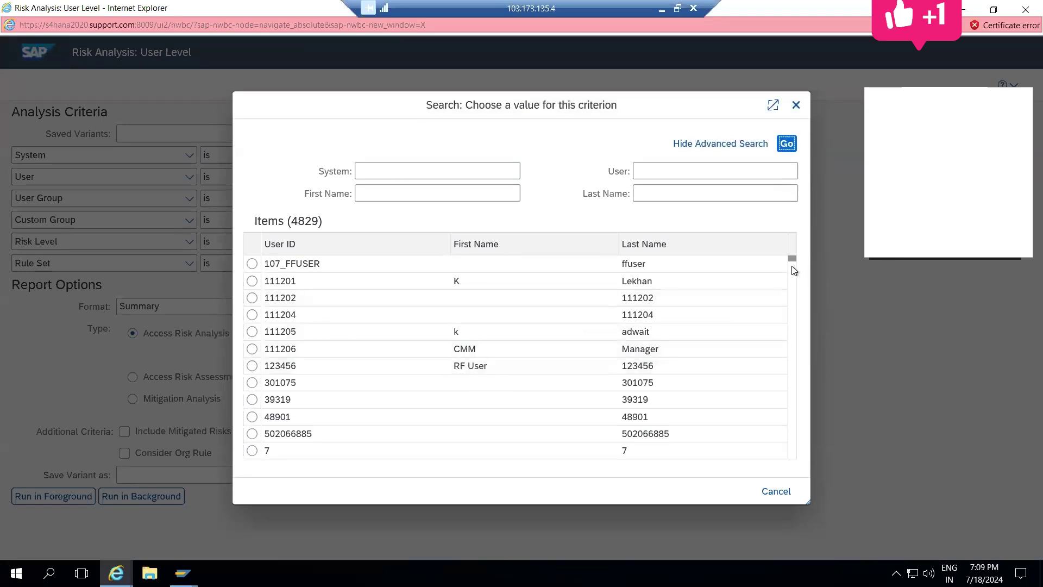
{"action": "left_click", "coordinate": [793, 289]}
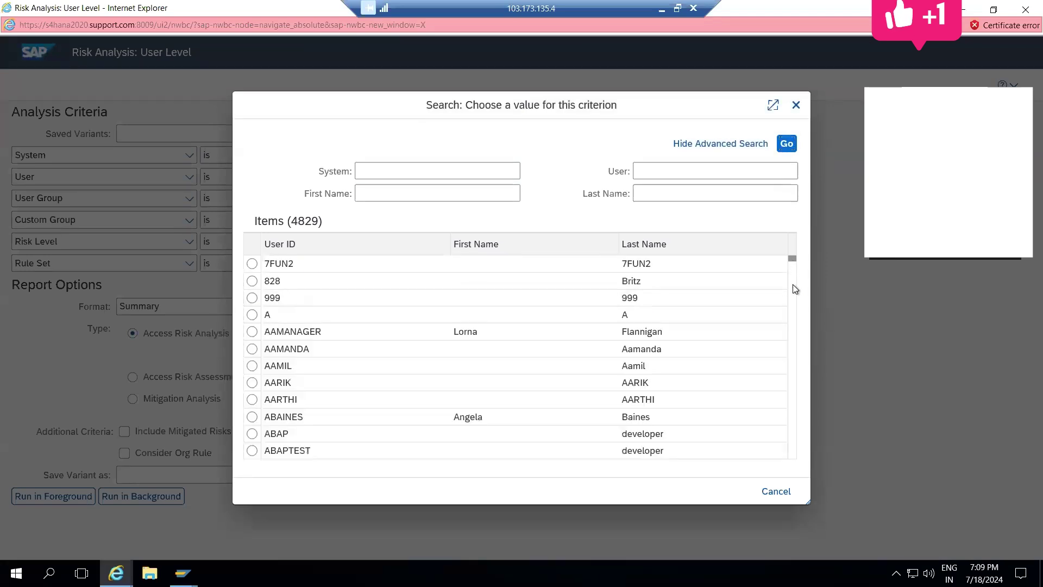
{"action": "left_click", "coordinate": [793, 289]}
{"action": "left_click", "coordinate": [794, 285]}
{"action": "left_click", "coordinate": [794, 285]}
{"action": "left_click", "coordinate": [793, 288]}
{"action": "left_click", "coordinate": [794, 289]}
{"action": "left_click", "coordinate": [794, 289]}
{"action": "left_click", "coordinate": [793, 288]}
{"action": "left_click", "coordinate": [794, 285]}
{"action": "left_click", "coordinate": [427, 194]}
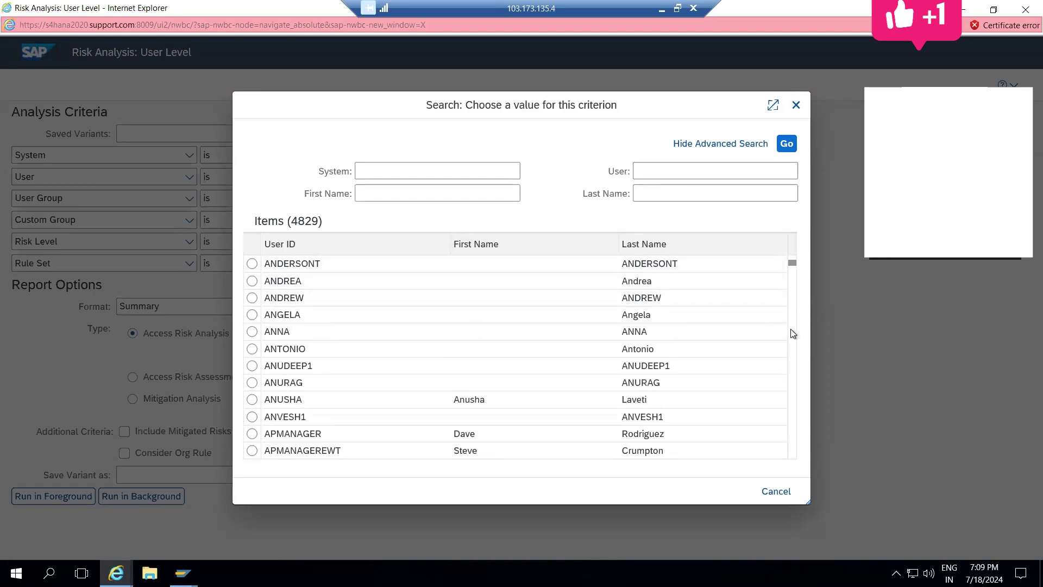
Step: Scroll further through the user list and select the wanted user ID for the User criterion
{"action": "left_click", "coordinate": [793, 270]}
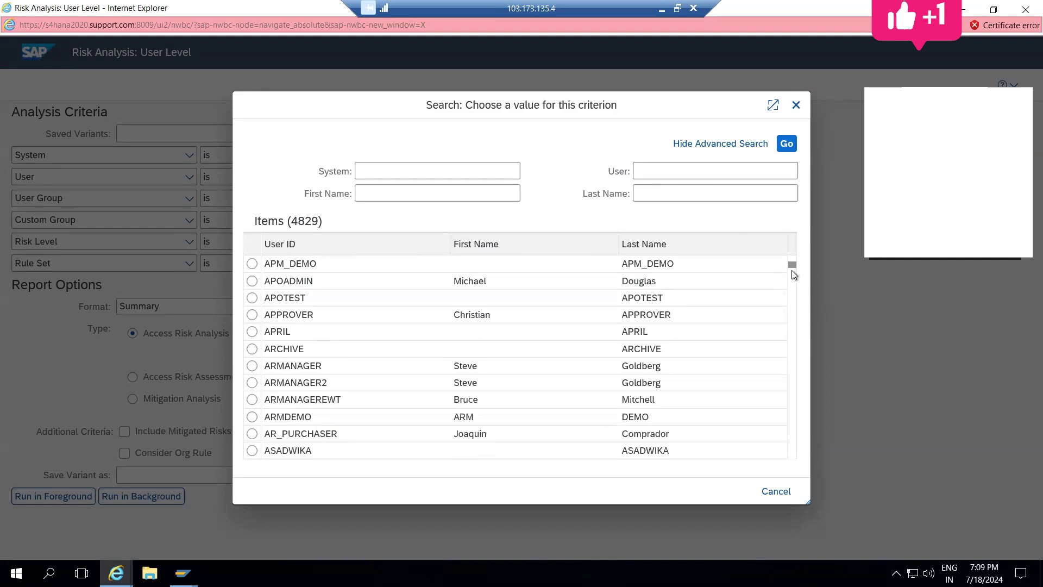
{"action": "left_click", "coordinate": [792, 274]}
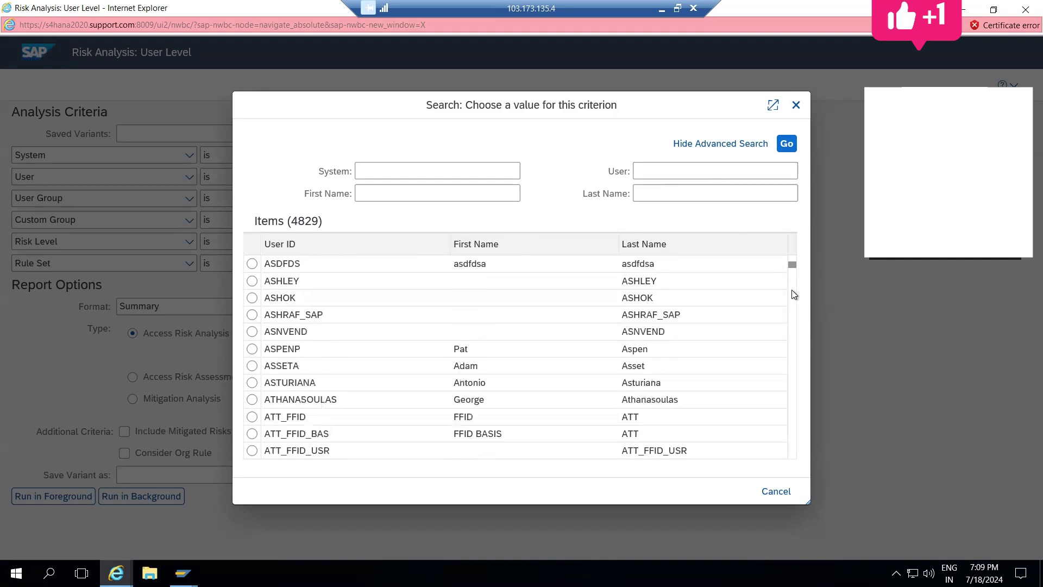
{"action": "left_click", "coordinate": [792, 291]}
{"action": "left_click", "coordinate": [792, 290]}
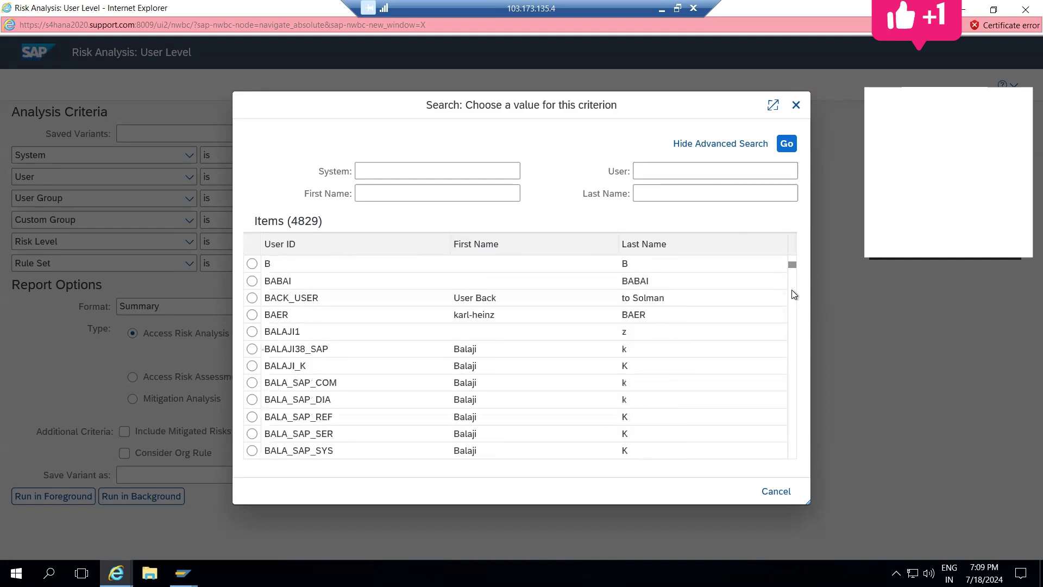
{"action": "left_click", "coordinate": [791, 290]}
{"action": "left_click", "coordinate": [791, 290]}
{"action": "left_click", "coordinate": [793, 290]}
{"action": "left_click", "coordinate": [792, 290]}
{"action": "left_click", "coordinate": [792, 290]}
{"action": "left_click", "coordinate": [792, 290]}
{"action": "left_click", "coordinate": [792, 290]}
{"action": "left_click", "coordinate": [792, 290]}
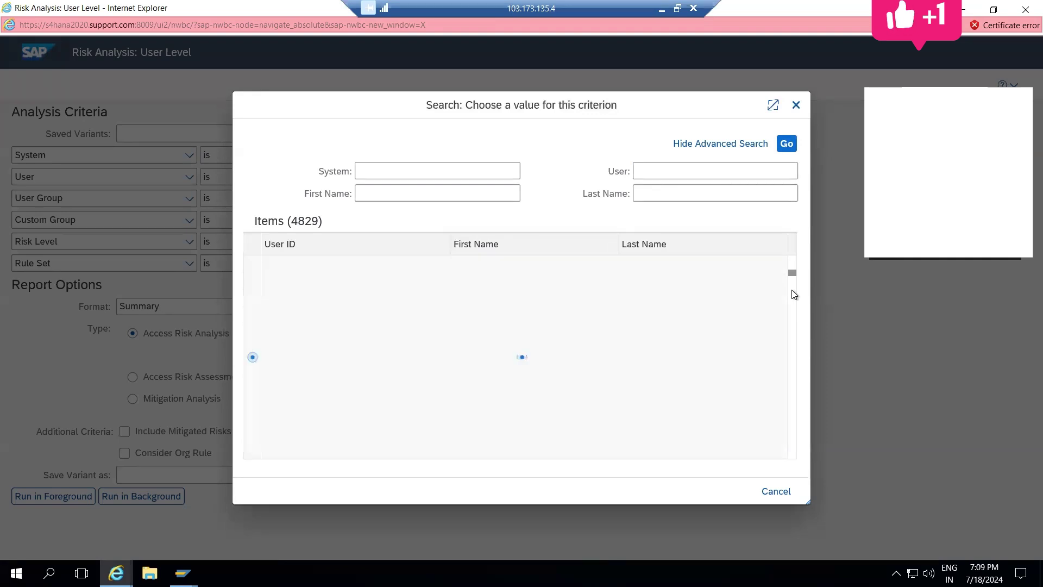
{"action": "left_click", "coordinate": [793, 337]}
{"action": "left_click", "coordinate": [792, 344]}
{"action": "left_click", "coordinate": [792, 280]}
{"action": "left_click", "coordinate": [793, 281]}
{"action": "left_click_drag", "start_coordinate": [793, 282], "coordinate": [791, 328]}
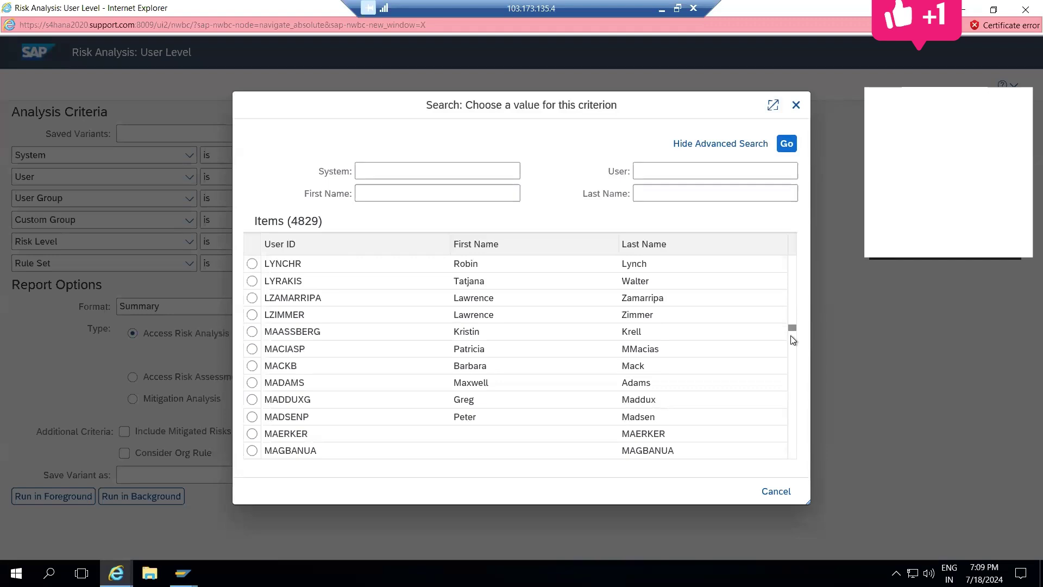
{"action": "left_click_drag", "start_coordinate": [791, 337], "coordinate": [793, 355]}
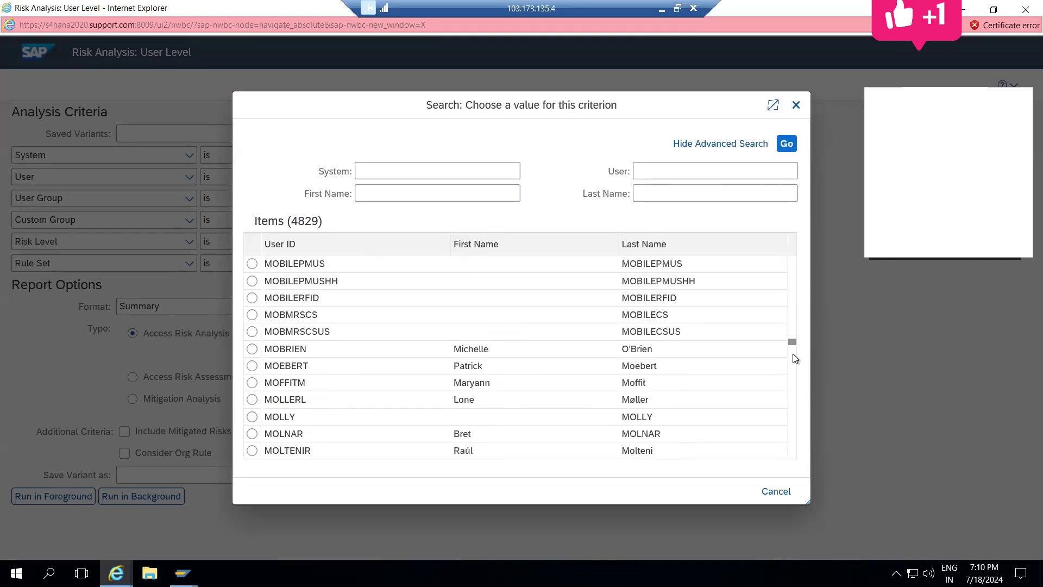
{"action": "left_click", "coordinate": [793, 354]}
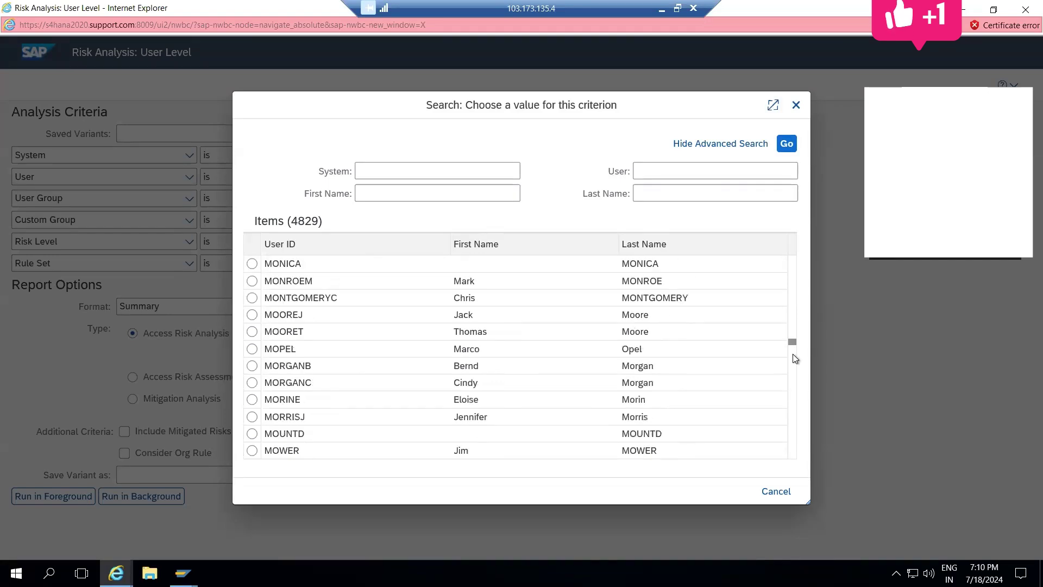
{"action": "left_click", "coordinate": [252, 263]}
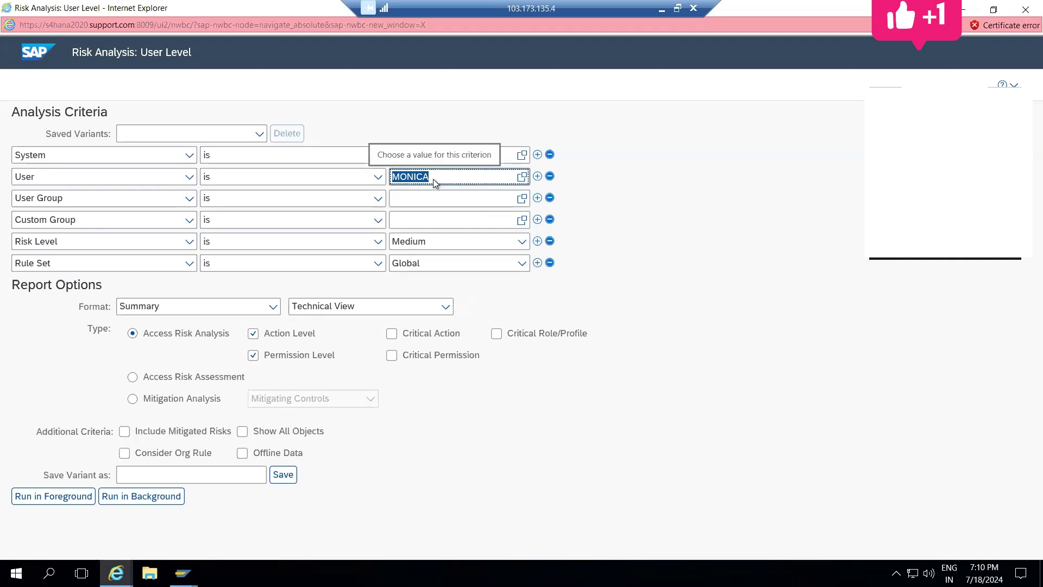
Step: Run the User Level analysis in the foreground, accepting the all-systems confirmation
{"action": "left_click", "coordinate": [70, 500]}
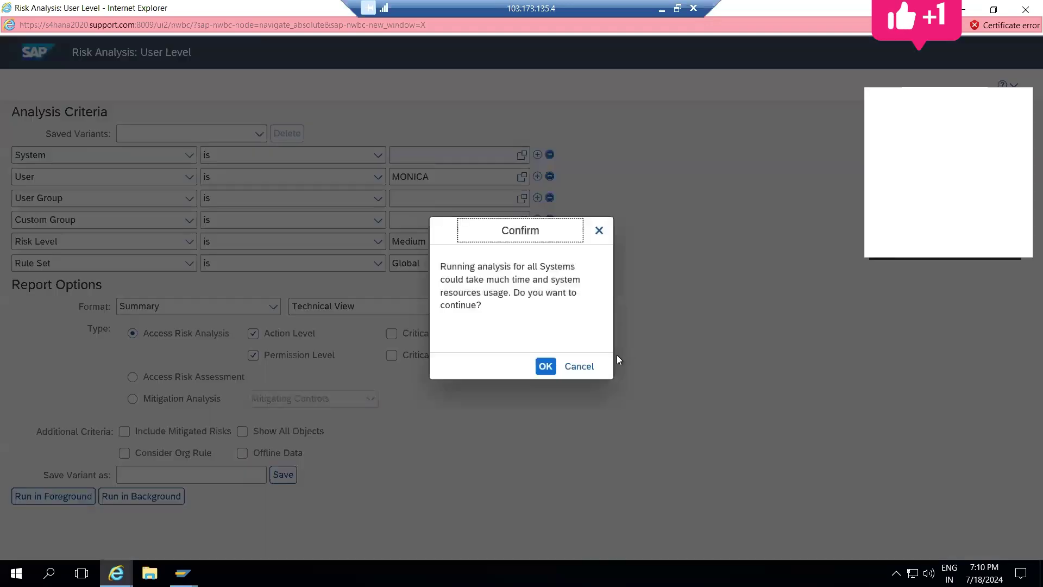
{"action": "left_click", "coordinate": [545, 366]}
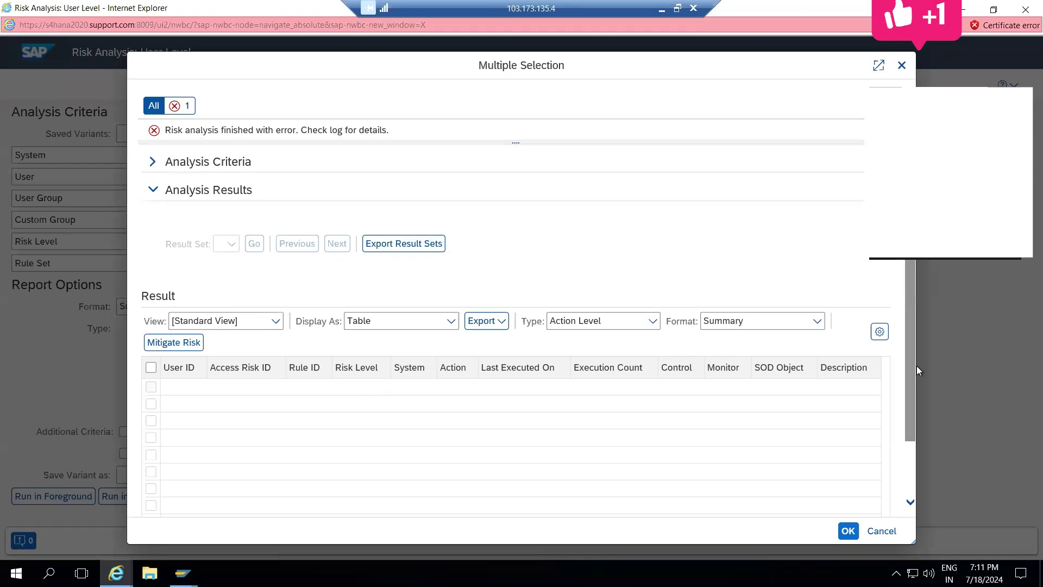
Step: Open the error log, scroll through the user's 59 authorization entries, and close it
{"action": "left_click", "coordinate": [512, 144]}
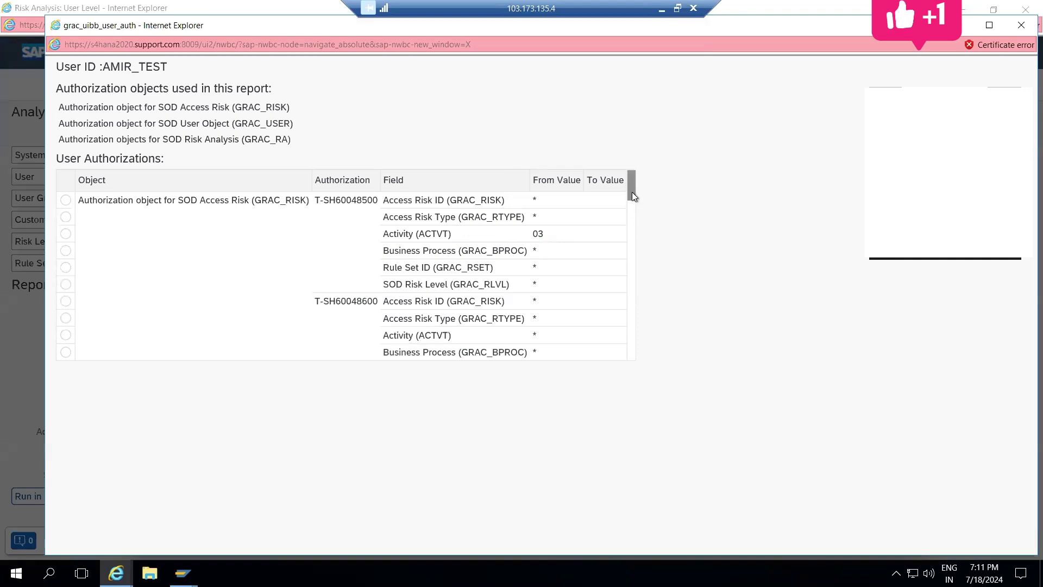
{"action": "left_click_drag", "start_coordinate": [631, 191], "coordinate": [616, 304]}
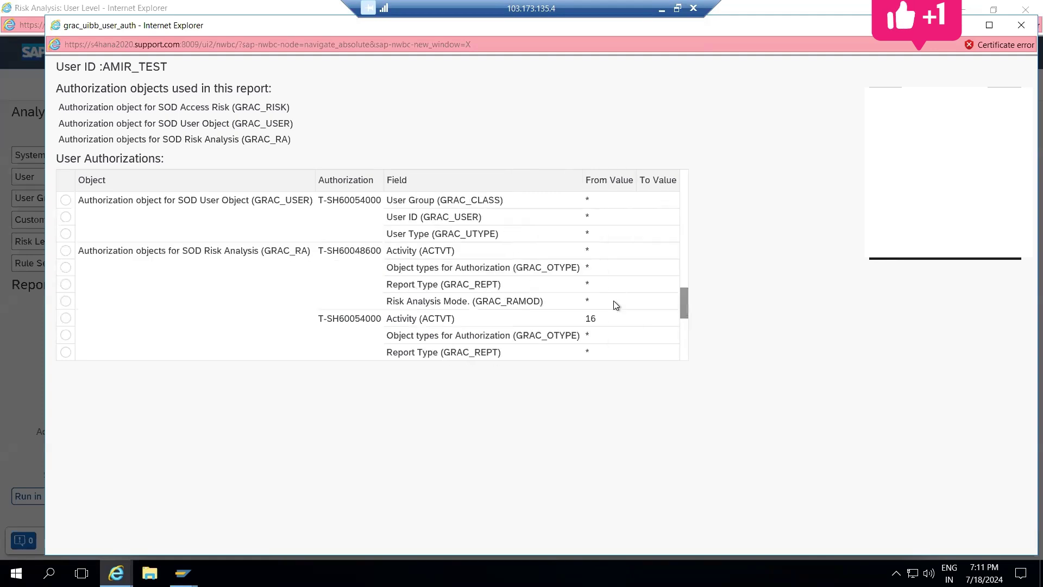
{"action": "left_click_drag", "start_coordinate": [684, 308], "coordinate": [683, 348]}
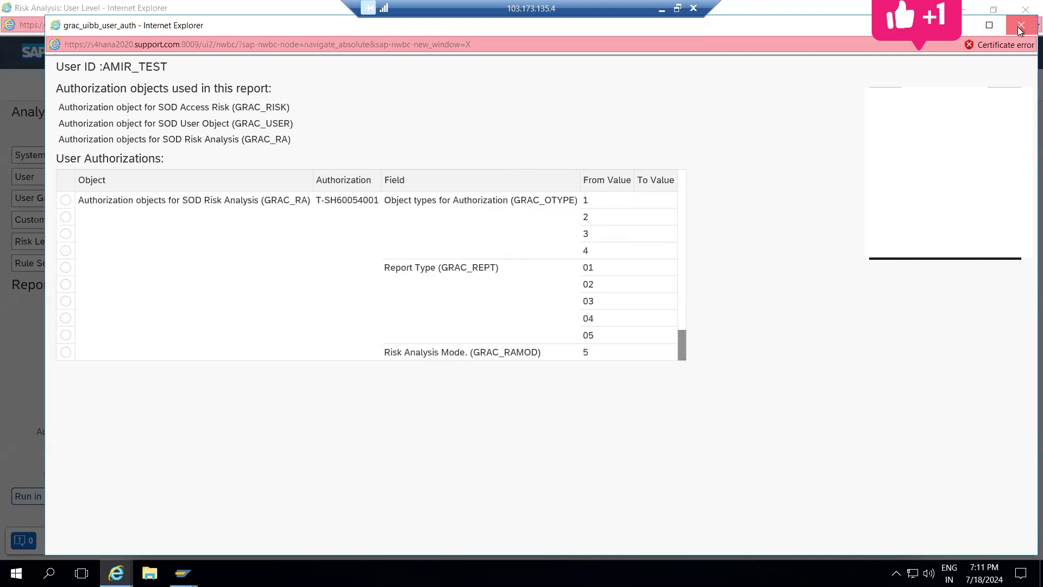
{"action": "left_click", "coordinate": [1021, 25]}
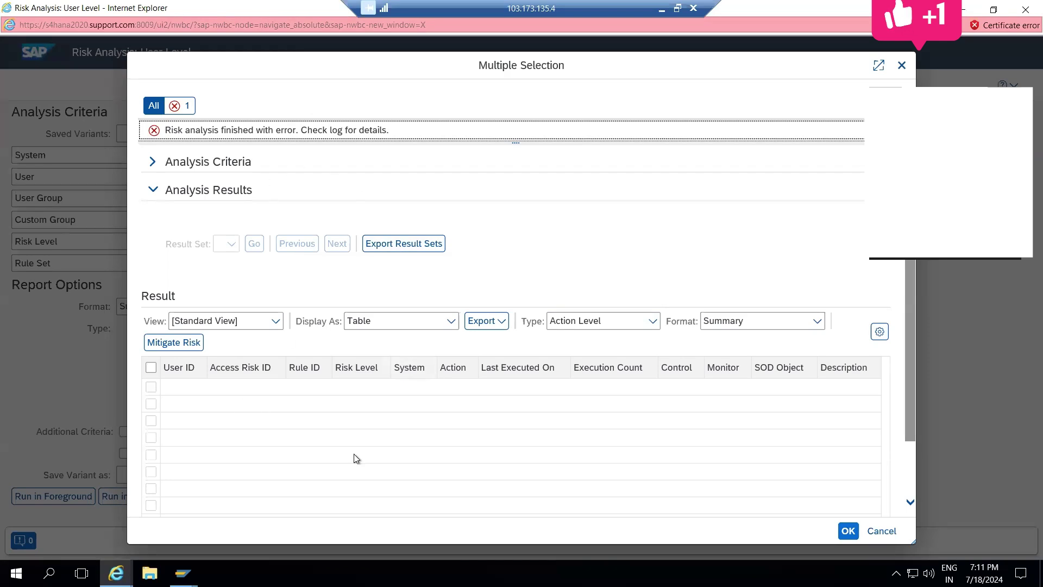
Step: Close the results and User Level window, then open the Role Level analysis maximized
{"action": "key", "text": "Escape"}
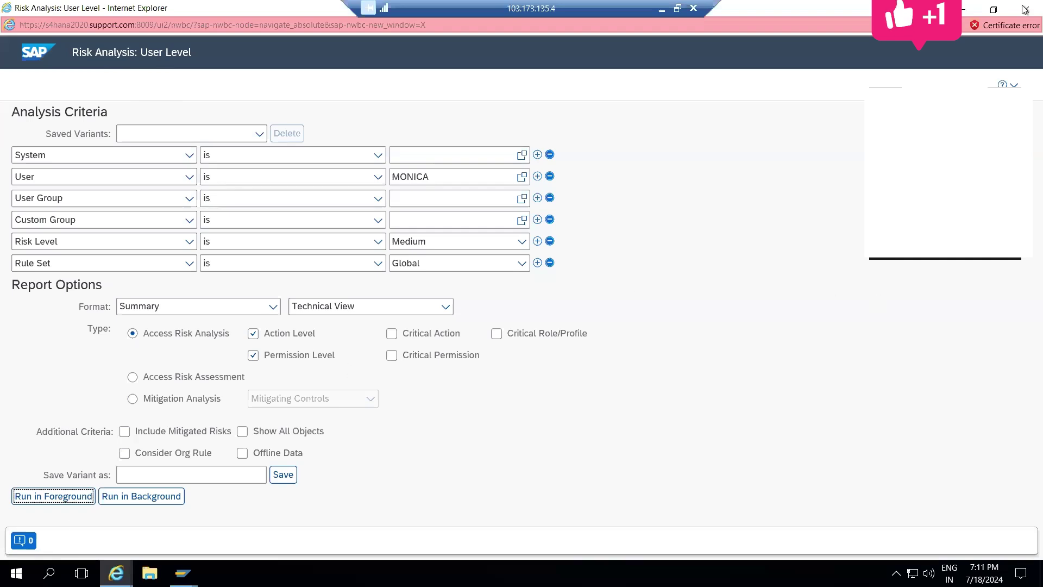
{"action": "left_click", "coordinate": [1014, 24]}
{"action": "left_click", "coordinate": [1014, 22]}
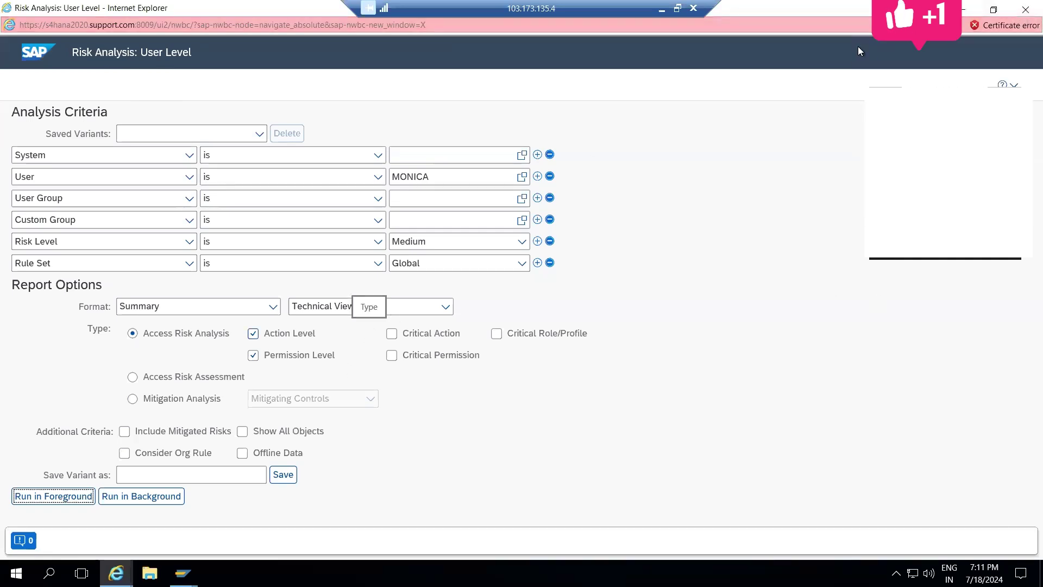
{"action": "left_click", "coordinate": [1025, 9]}
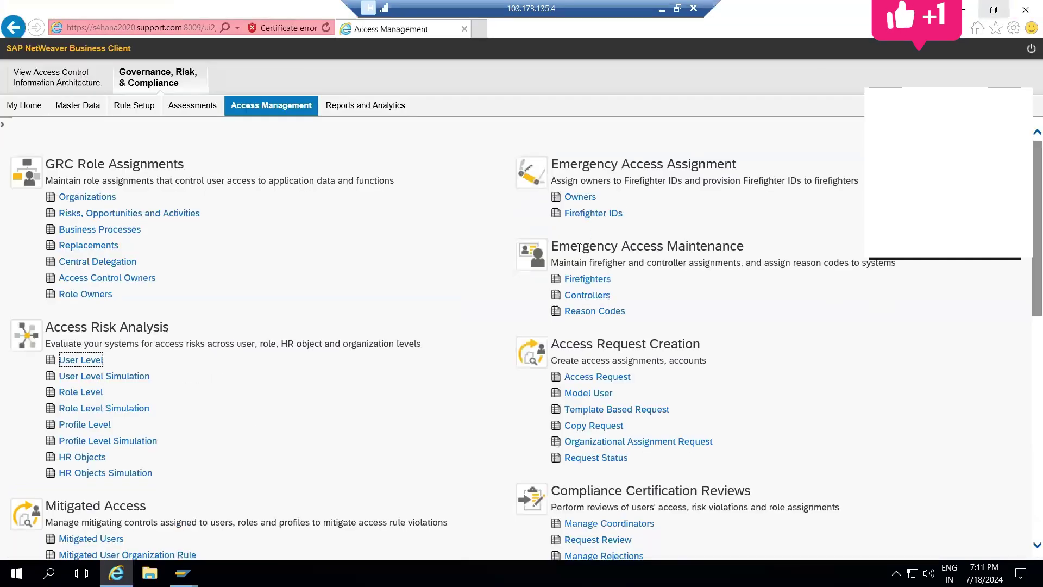
{"action": "left_click", "coordinate": [69, 393]}
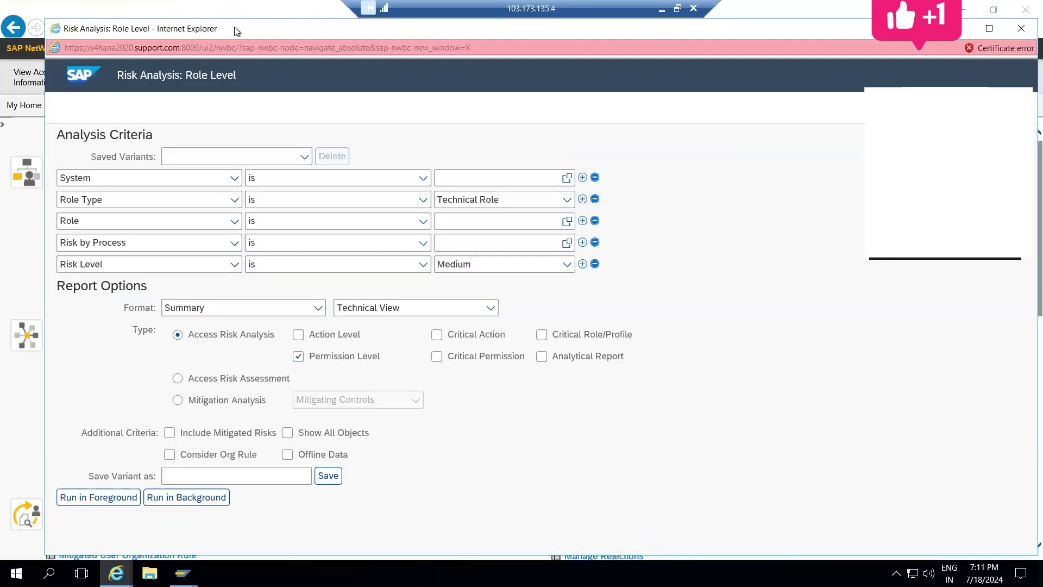
{"action": "double_click", "coordinate": [234, 27]}
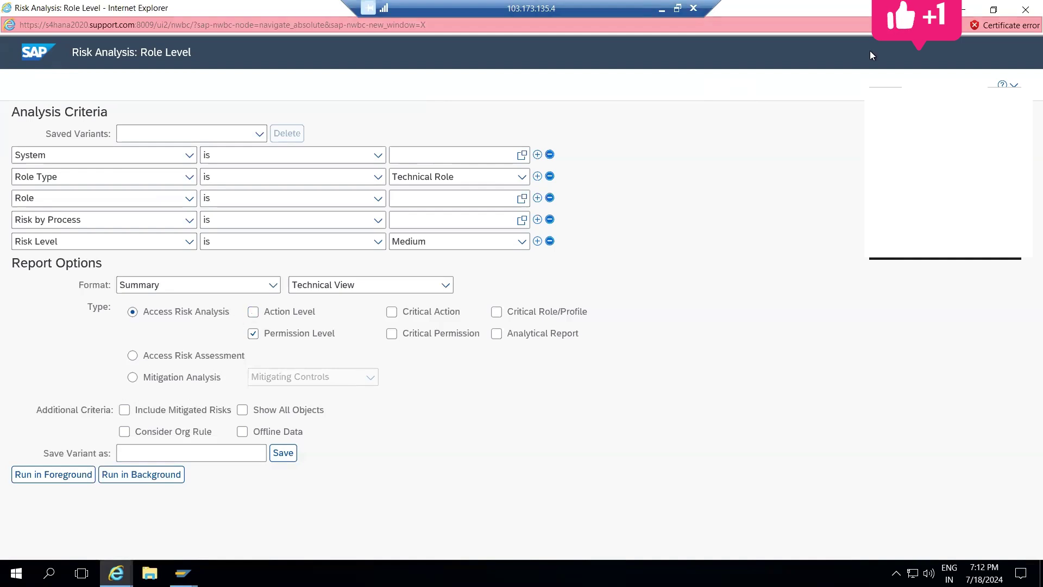
{"action": "left_click", "coordinate": [1026, 9]}
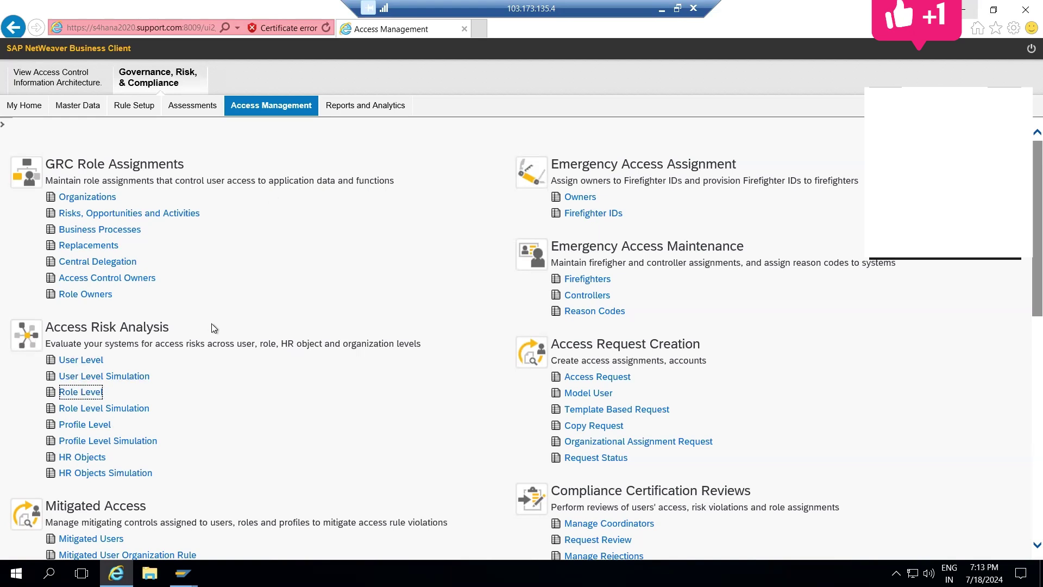
{"action": "triple_click", "coordinate": [206, 342]}
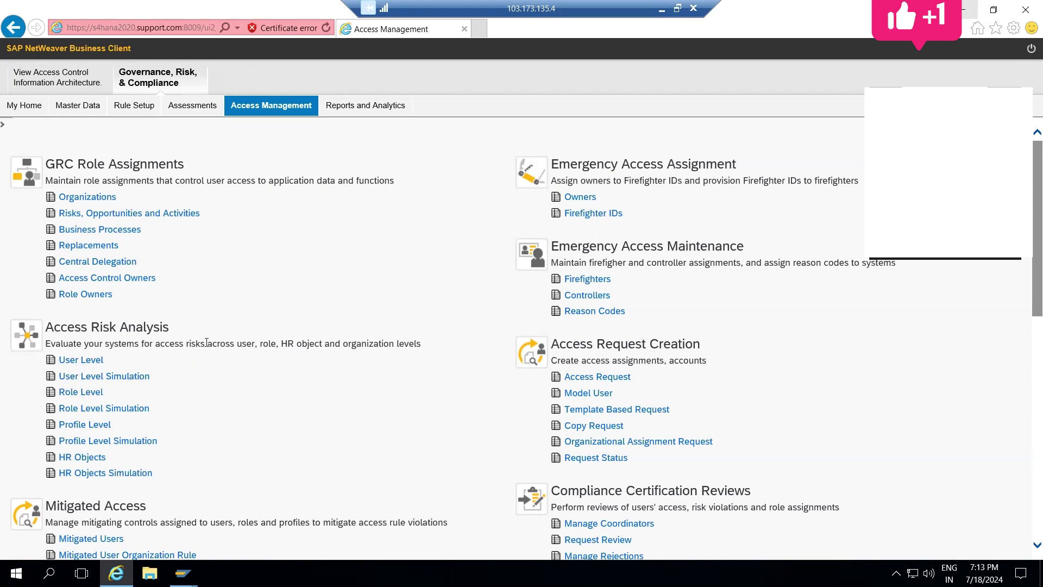
{"action": "left_click", "coordinate": [239, 340]}
{"action": "left_click", "coordinate": [73, 391]}
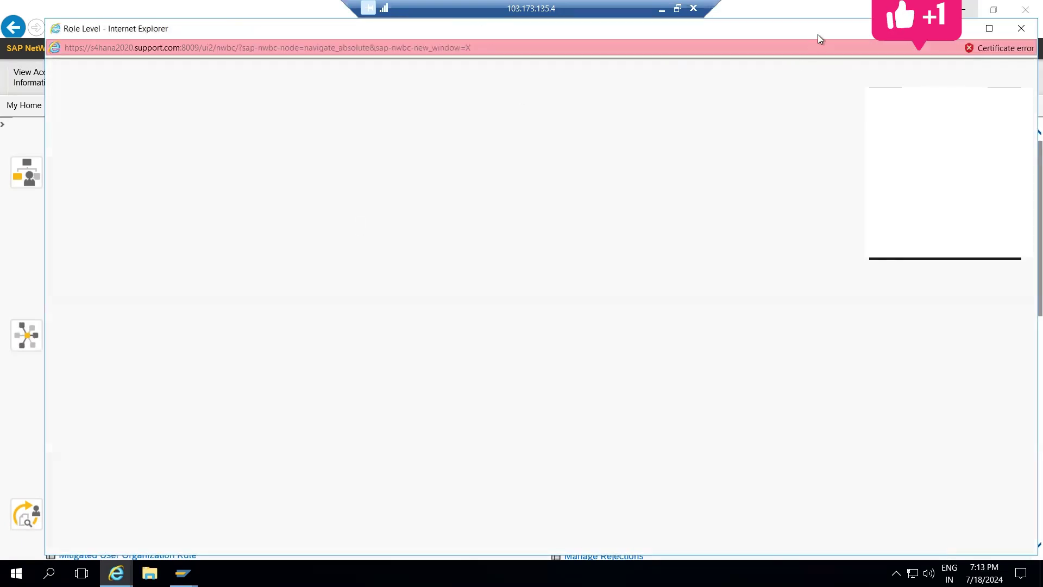
{"action": "double_click", "coordinate": [817, 34]}
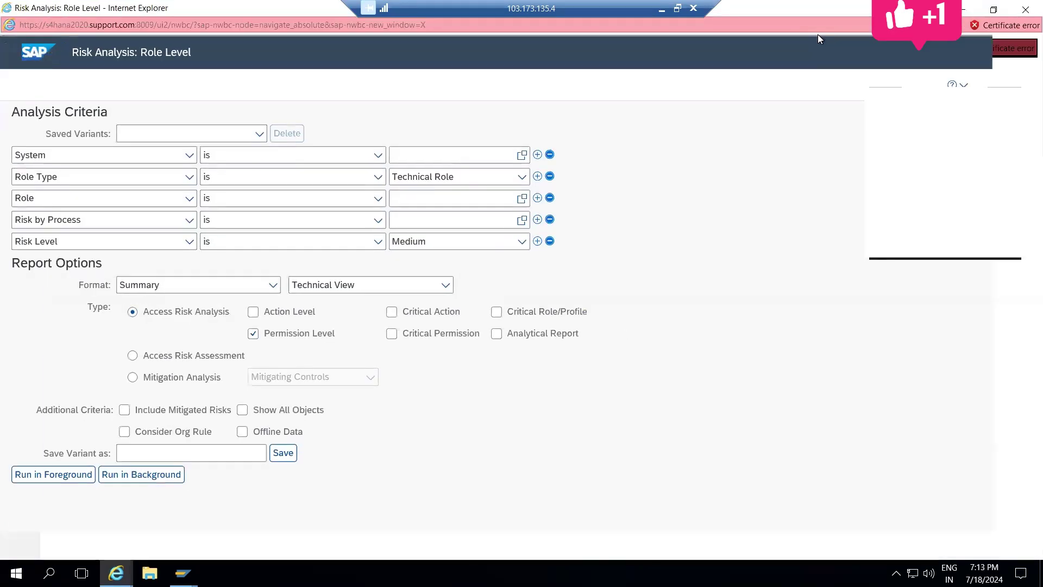
Step: Open the Role value help, list all roles, and page through the results
{"action": "left_click", "coordinate": [522, 199]}
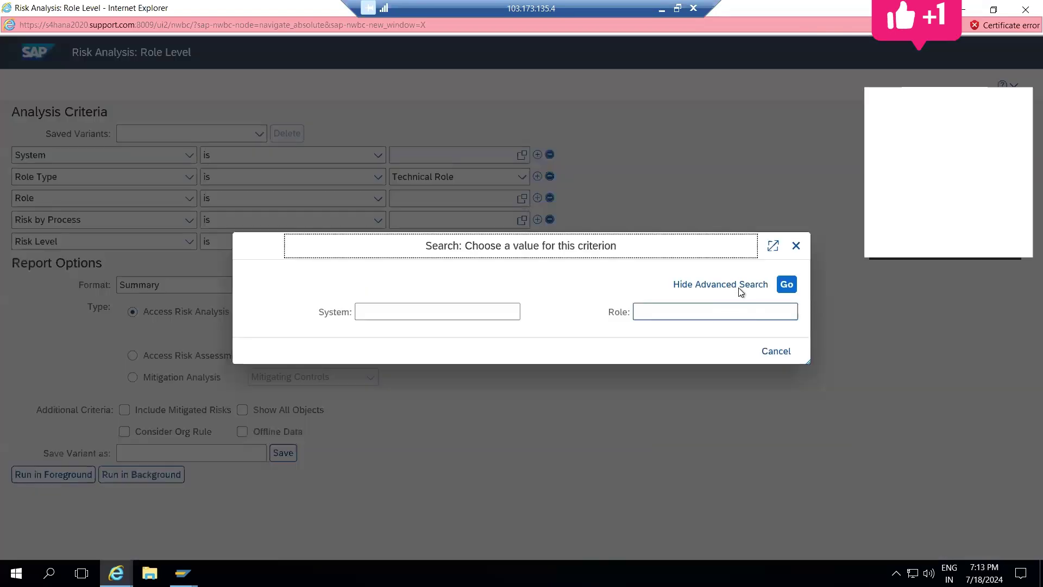
{"action": "left_click", "coordinate": [786, 286]}
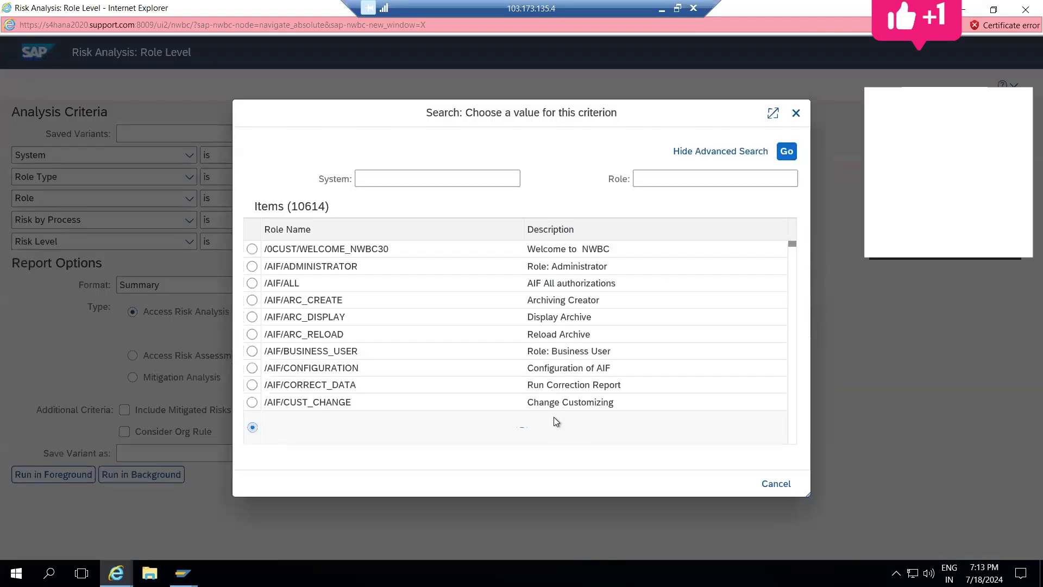
{"action": "left_click", "coordinate": [794, 266]}
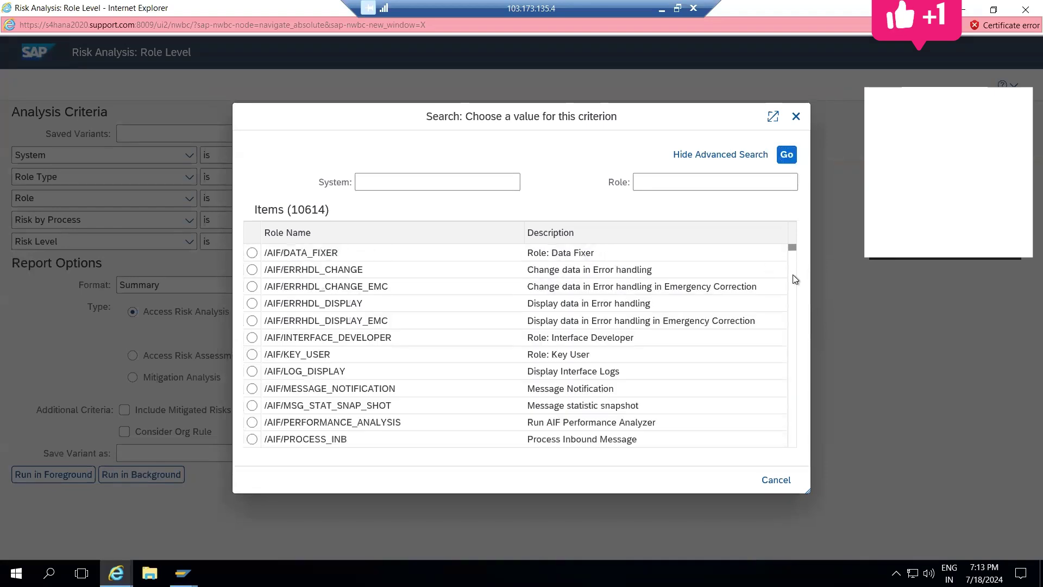
{"action": "left_click", "coordinate": [794, 279]}
{"action": "left_click", "coordinate": [794, 279]}
{"action": "left_click", "coordinate": [793, 278]}
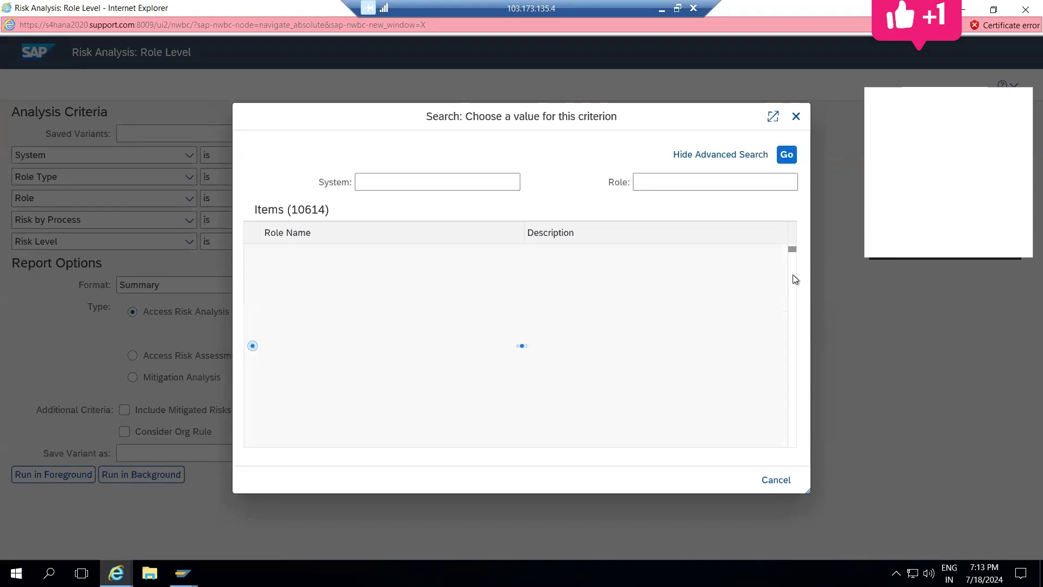
{"action": "left_click", "coordinate": [793, 311]}
{"action": "left_click", "coordinate": [793, 311]}
{"action": "left_click", "coordinate": [794, 311]}
{"action": "left_click", "coordinate": [792, 311]}
{"action": "left_click", "coordinate": [792, 311]}
{"action": "left_click", "coordinate": [793, 311]}
{"action": "left_click", "coordinate": [792, 310]}
{"action": "left_click", "coordinate": [792, 311]}
{"action": "left_click", "coordinate": [793, 311]}
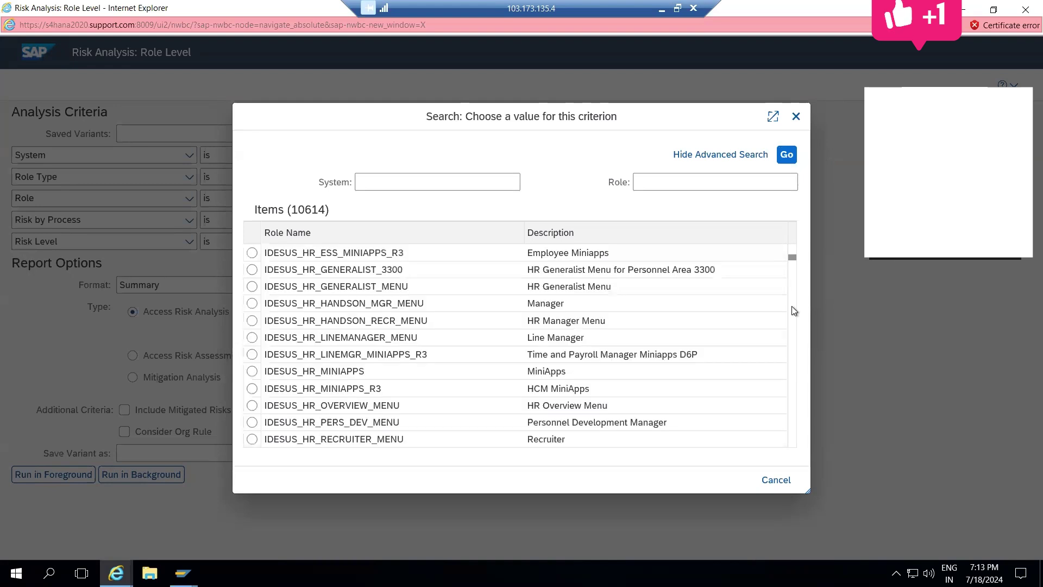
{"action": "left_click", "coordinate": [792, 307]}
{"action": "left_click", "coordinate": [792, 308]}
{"action": "left_click", "coordinate": [793, 307]}
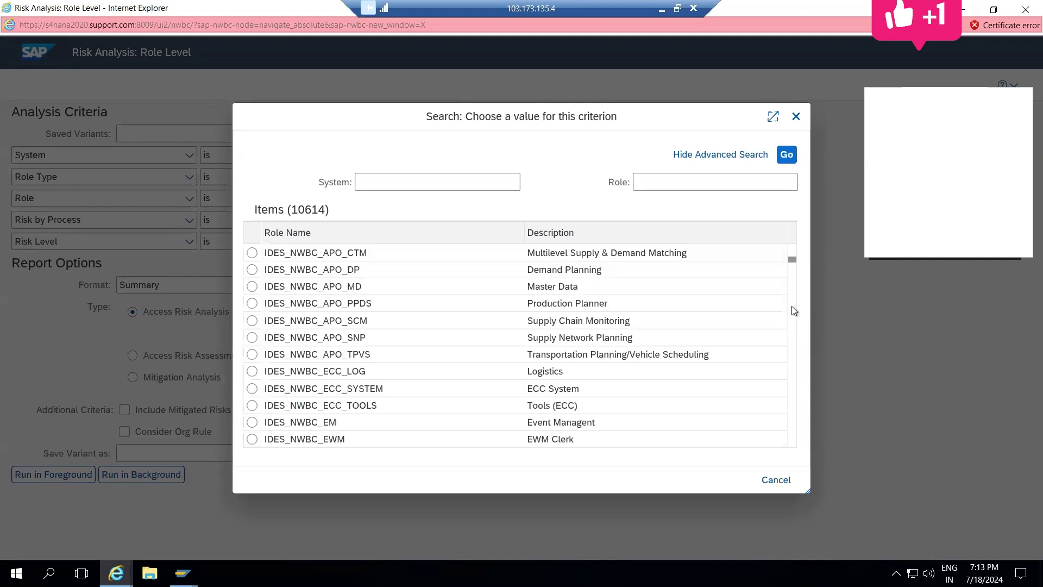
Step: Scroll down the role list and select Z_BR_LEGAL_COUNSEL
{"action": "left_click_drag", "start_coordinate": [791, 262], "coordinate": [787, 438]}
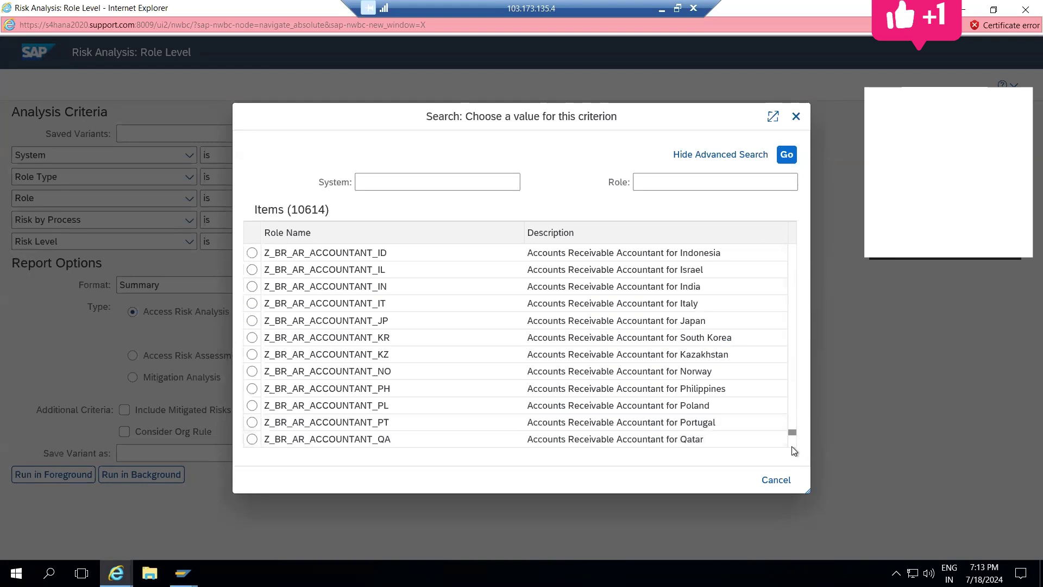
{"action": "scroll", "coordinate": [792, 449], "scroll_direction": "down", "scroll_amount": 4}
{"action": "left_click", "coordinate": [792, 454]}
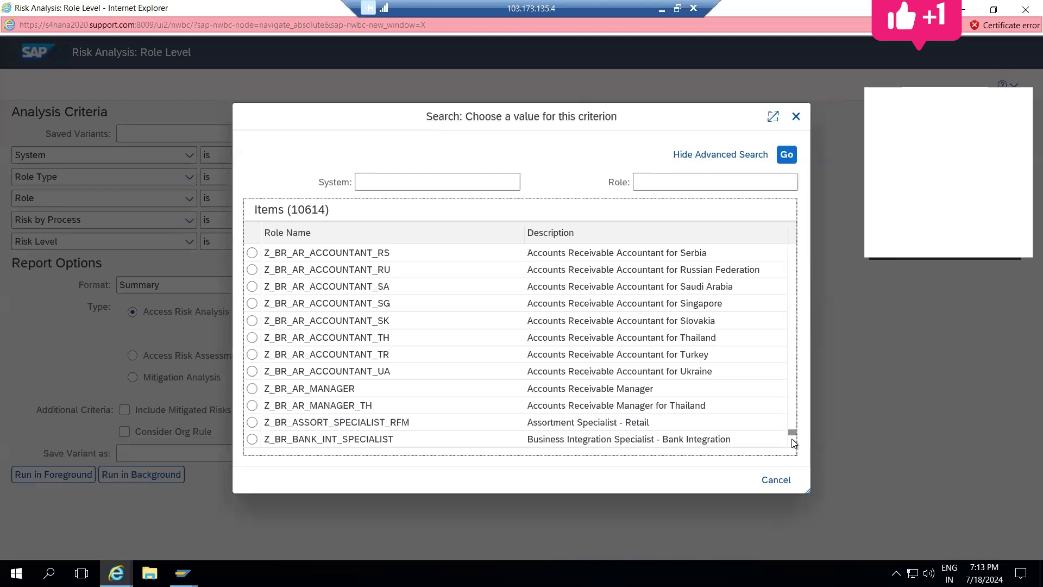
{"action": "scroll", "coordinate": [792, 440], "scroll_direction": "down", "scroll_amount": 4}
{"action": "scroll", "coordinate": [793, 440], "scroll_direction": "down", "scroll_amount": 8}
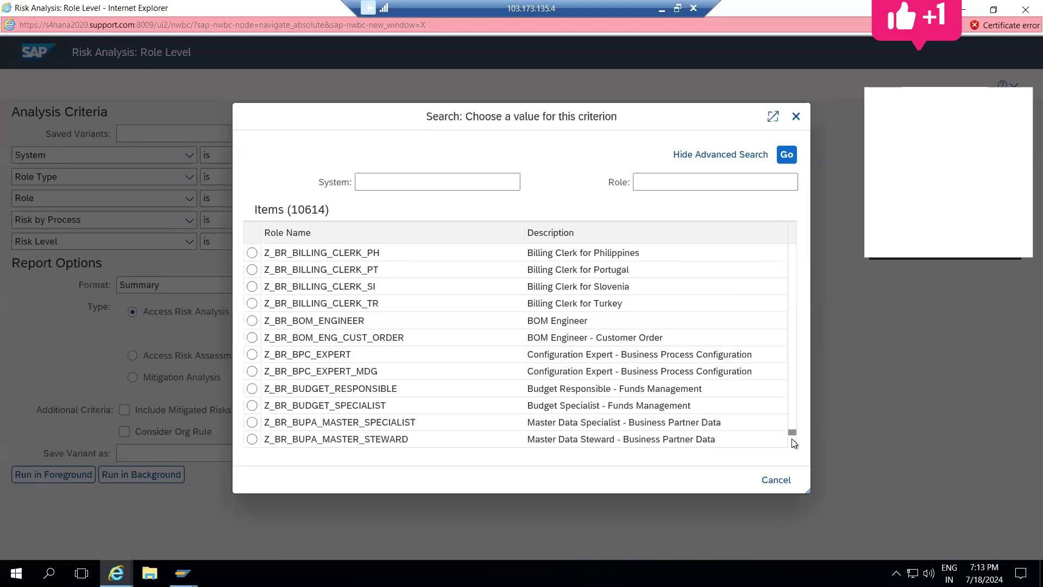
{"action": "scroll", "coordinate": [792, 439], "scroll_direction": "down", "scroll_amount": 12}
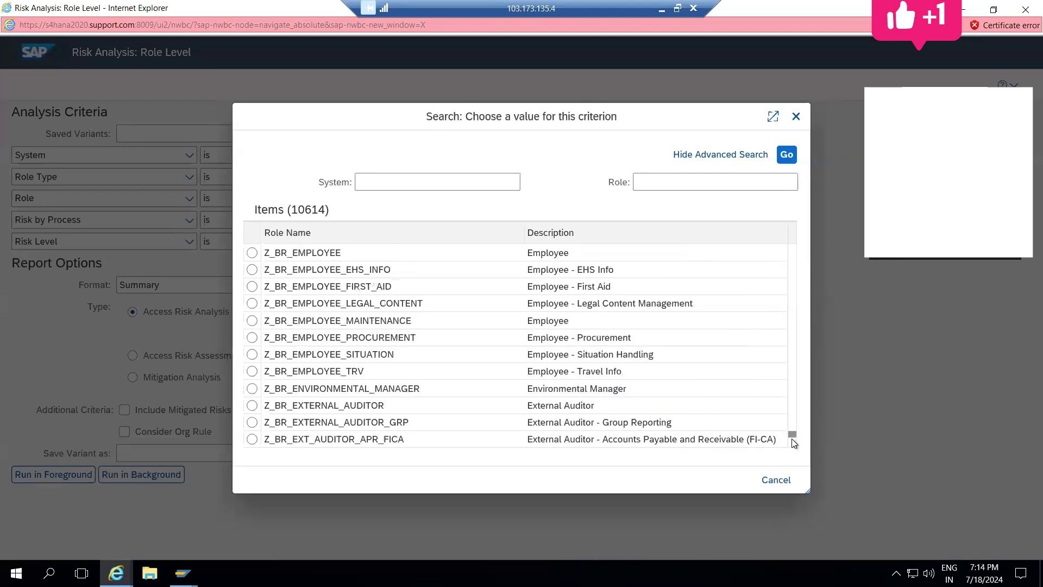
{"action": "scroll", "coordinate": [792, 439], "scroll_direction": "down", "scroll_amount": 8}
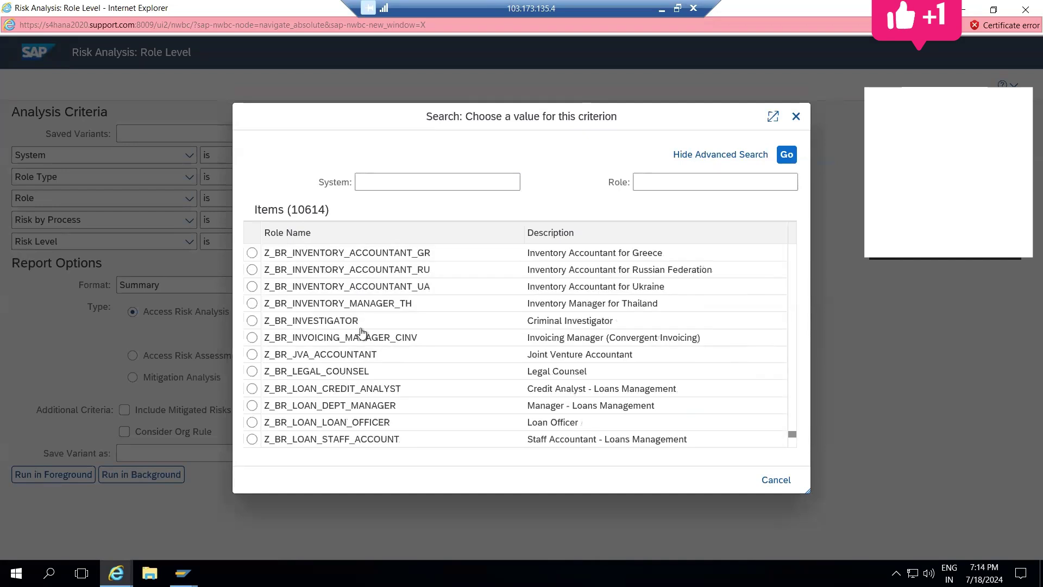
{"action": "left_click", "coordinate": [253, 371]}
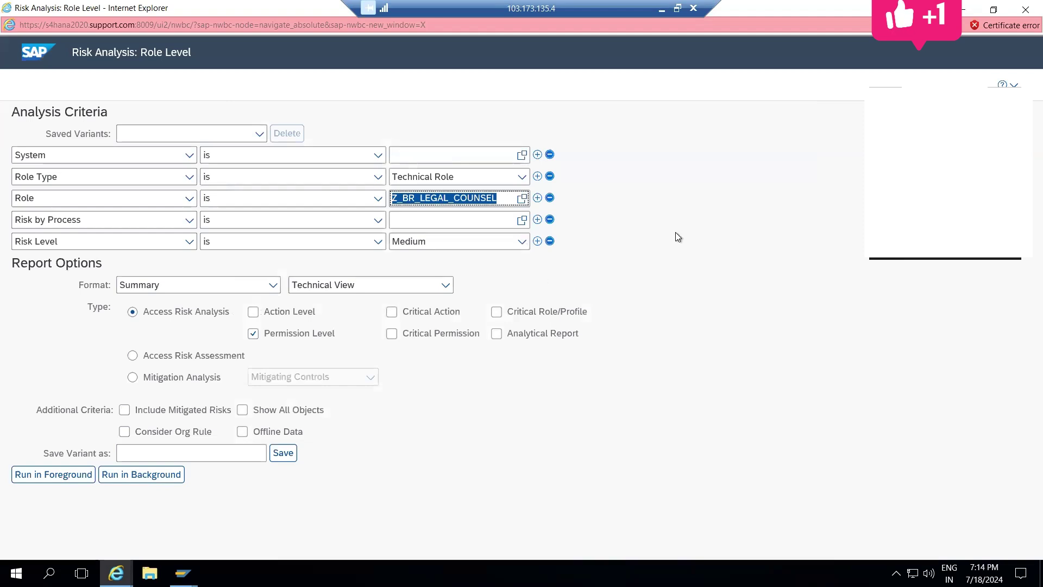
Step: Cancel the Risk by Process search, tick Action Level, and run the analysis in the foreground
{"action": "left_click", "coordinate": [522, 220]}
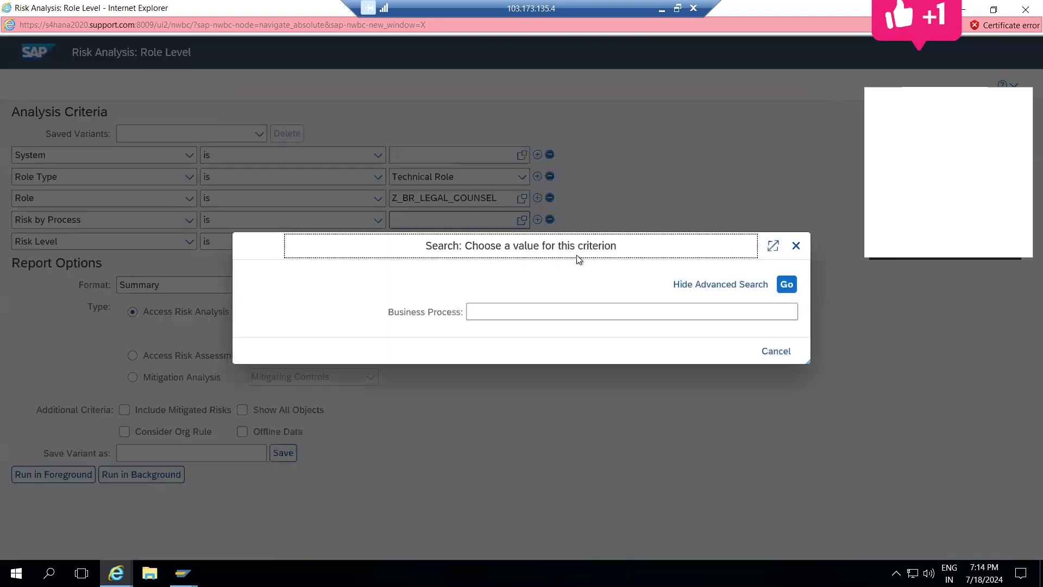
{"action": "left_click", "coordinate": [796, 245]}
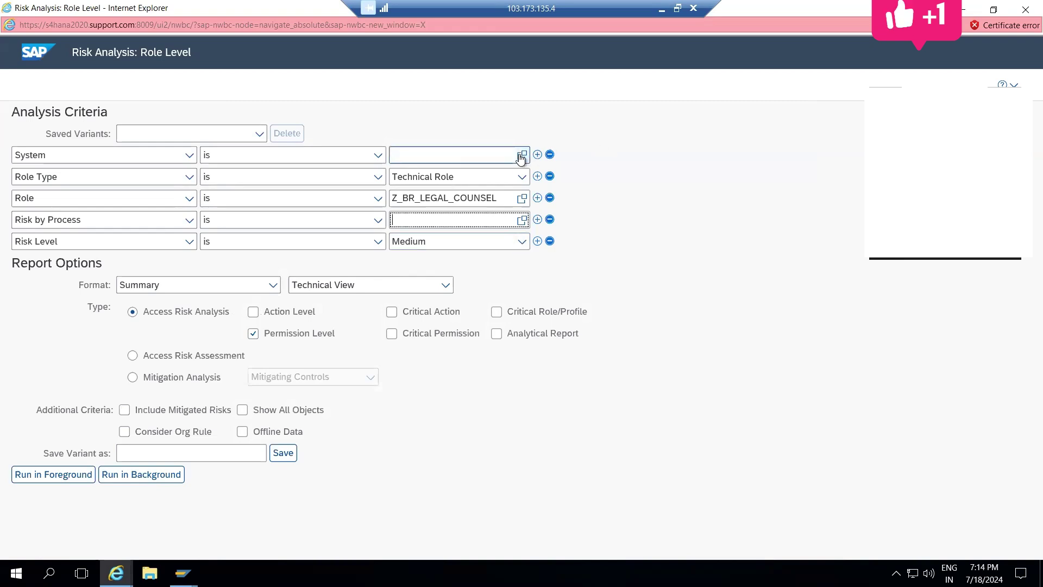
{"action": "left_click", "coordinate": [255, 314]}
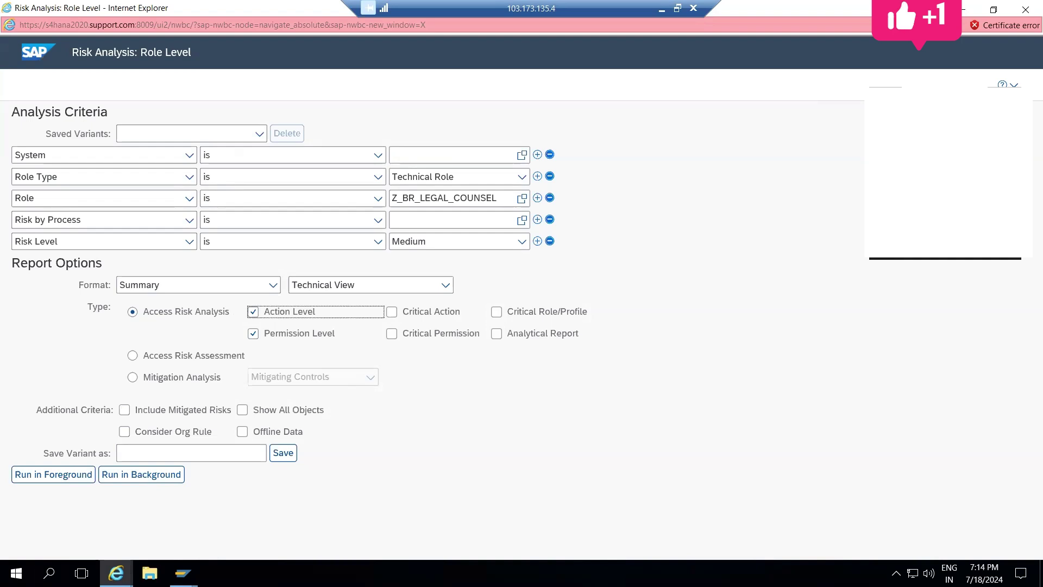
{"action": "left_click", "coordinate": [64, 485]}
{"action": "left_click", "coordinate": [64, 485]}
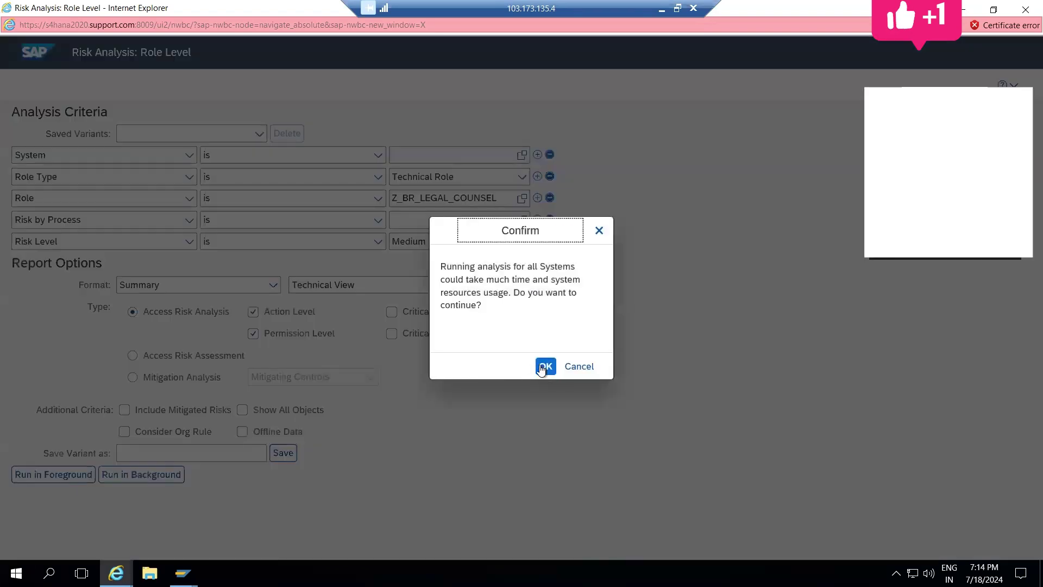
Step: Confirm the analysis for all systems, filter messages to errors, and open the error's log details
{"action": "left_click", "coordinate": [546, 368]}
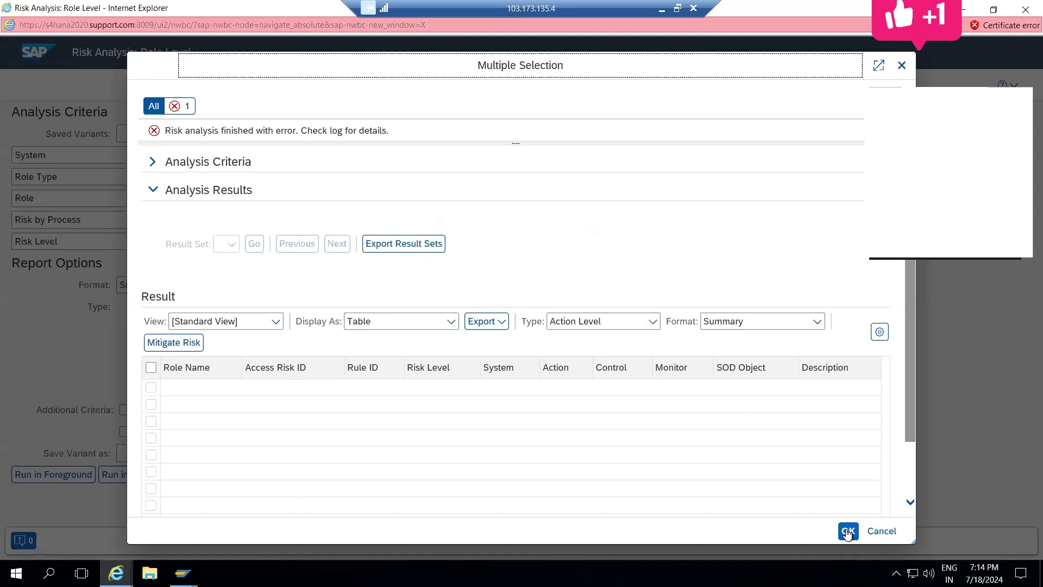
{"action": "left_click", "coordinate": [903, 65]}
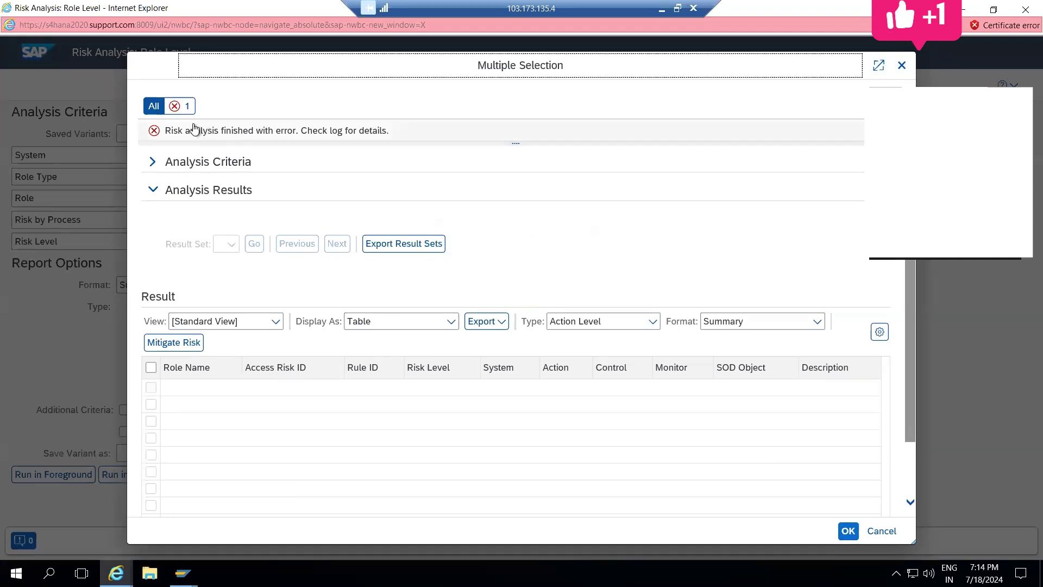
{"action": "left_click", "coordinate": [182, 107]}
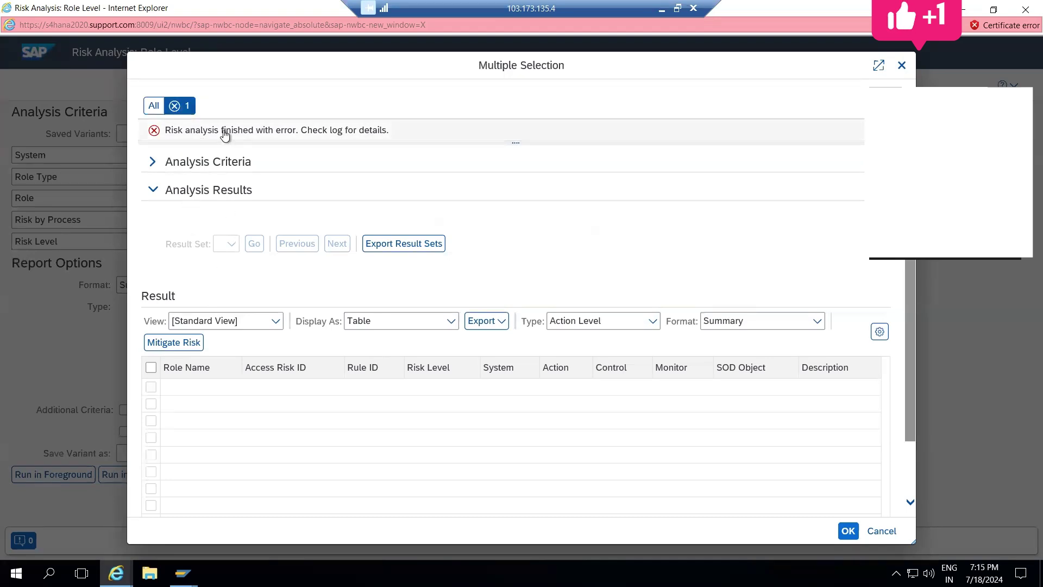
{"action": "left_click", "coordinate": [344, 132]}
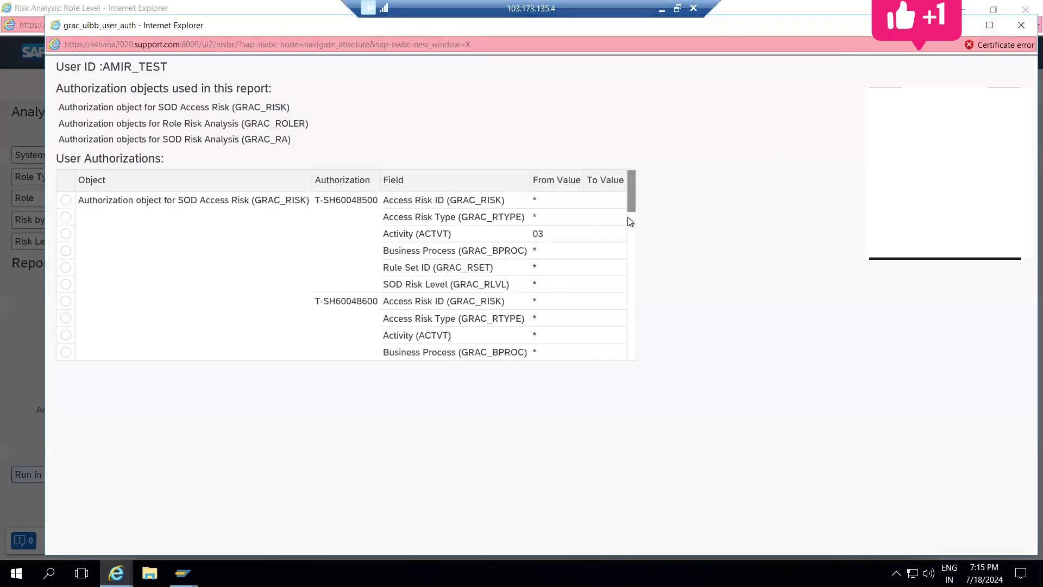
Step: Scroll through the User Authorizations table in the log, then close the authorization log window
{"action": "left_click", "coordinate": [628, 217]}
{"action": "left_click_drag", "start_coordinate": [634, 229], "coordinate": [635, 272]}
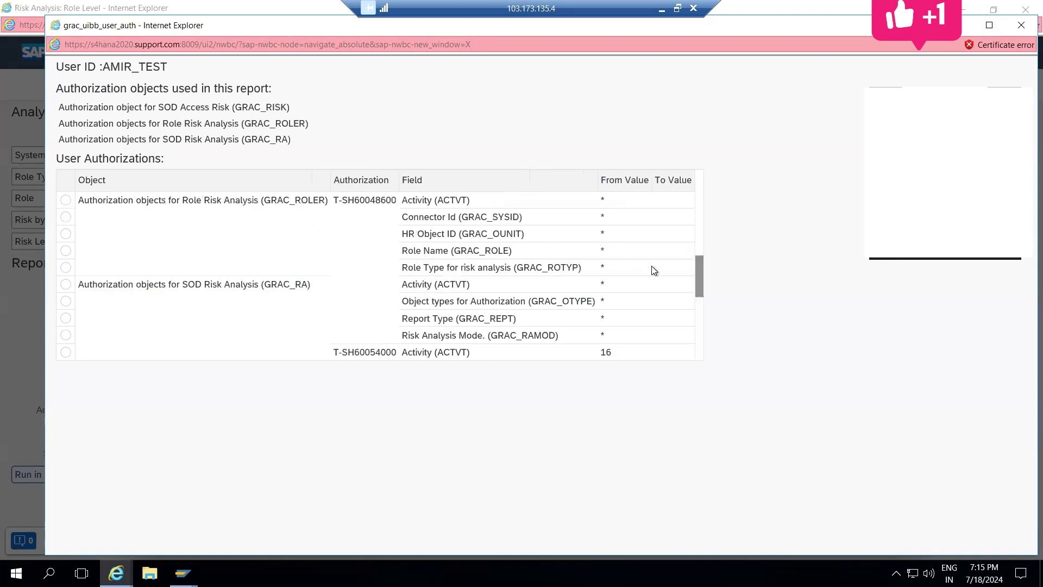
{"action": "left_click_drag", "start_coordinate": [699, 265], "coordinate": [687, 350]}
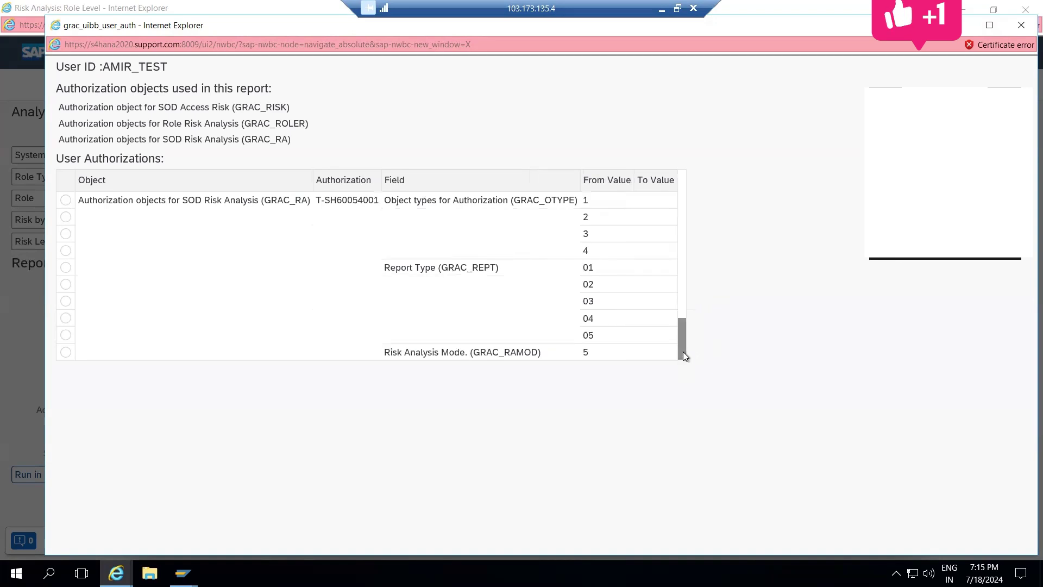
{"action": "scroll", "coordinate": [683, 201], "scroll_direction": "up", "scroll_amount": 4}
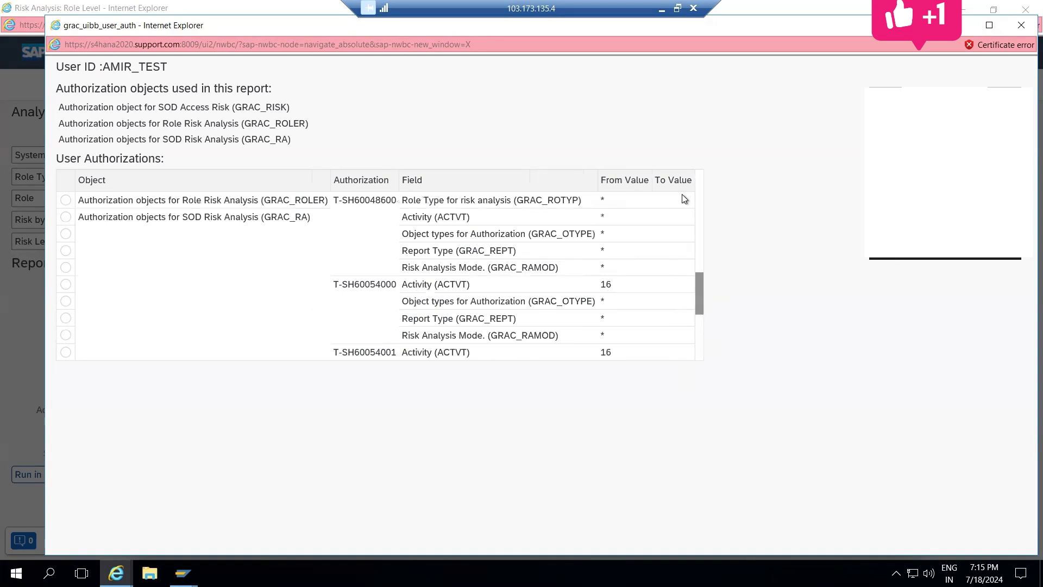
{"action": "scroll", "coordinate": [700, 194], "scroll_direction": "up", "scroll_amount": 3}
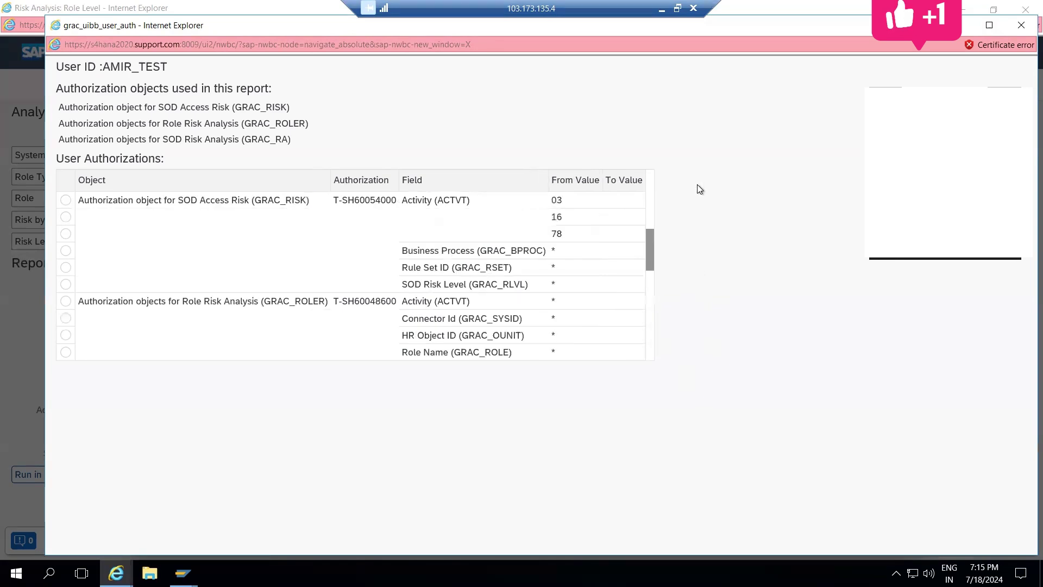
{"action": "scroll", "coordinate": [652, 189], "scroll_direction": "up", "scroll_amount": 3}
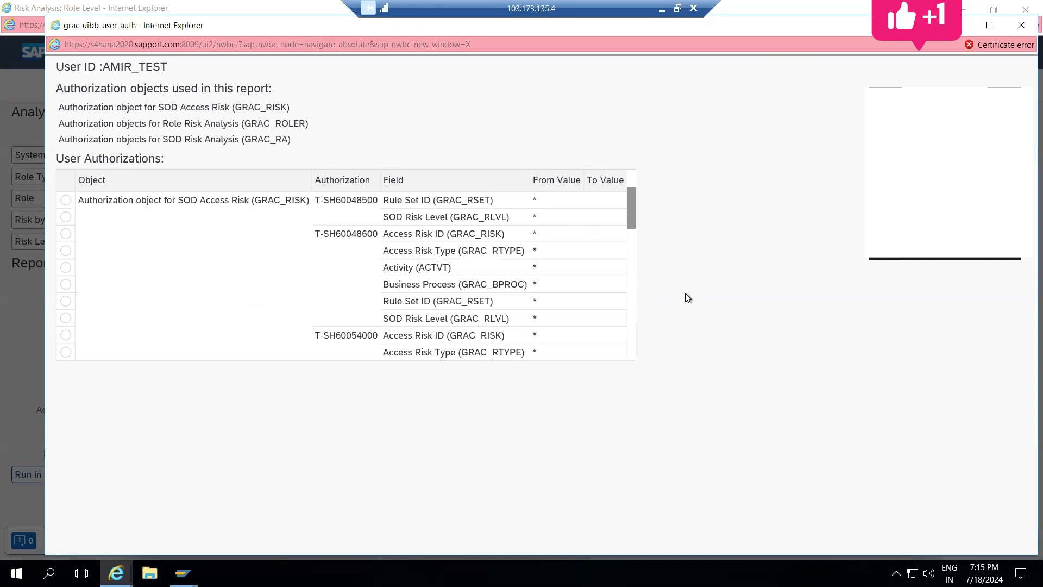
{"action": "left_click", "coordinate": [1022, 27]}
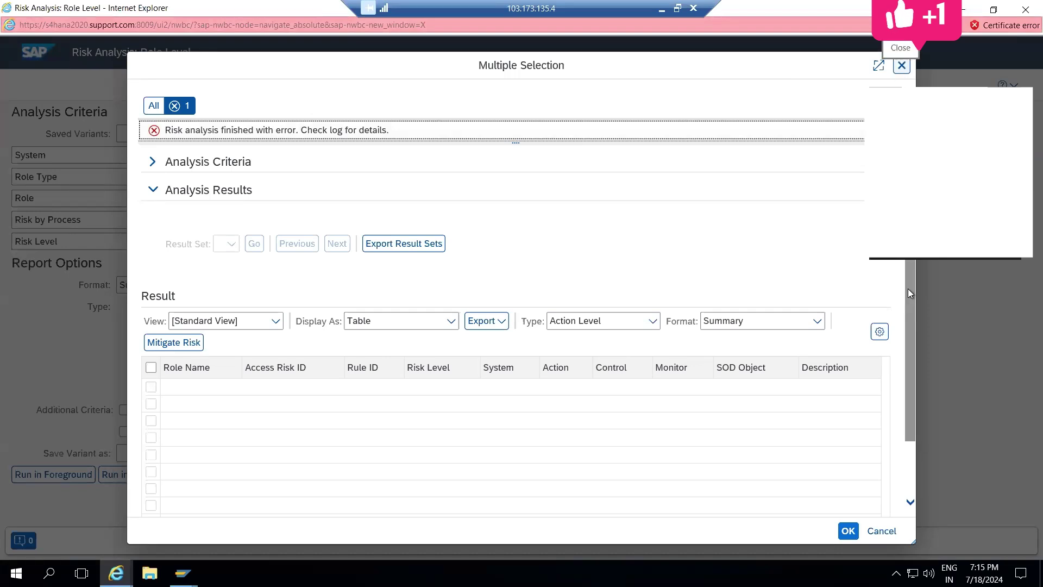
{"action": "scroll", "coordinate": [908, 288], "scroll_direction": "down", "scroll_amount": 2}
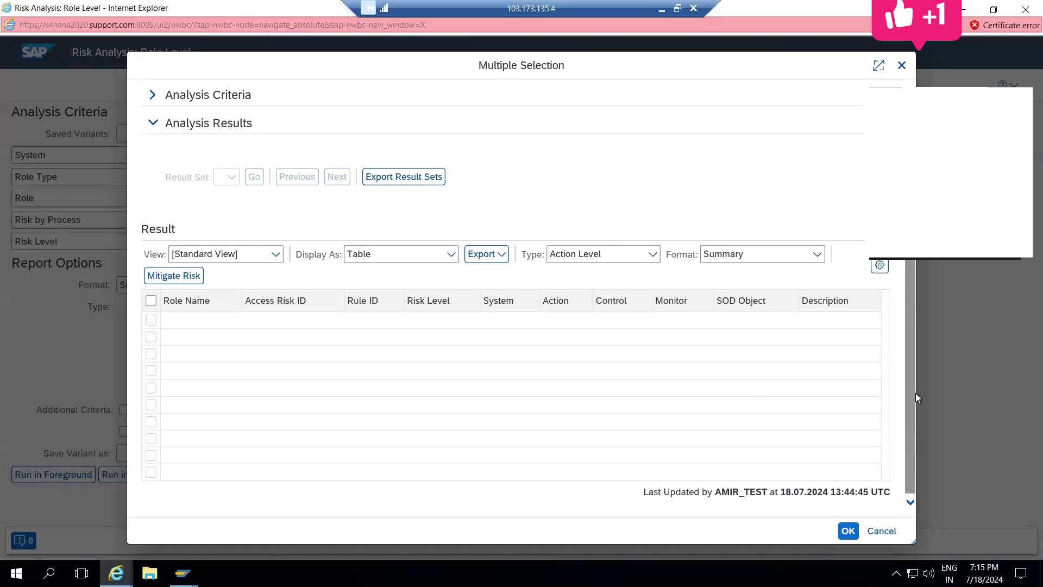
Step: Close the failed Role Level analysis results
{"action": "scroll", "coordinate": [876, 276], "scroll_direction": "up", "scroll_amount": 2}
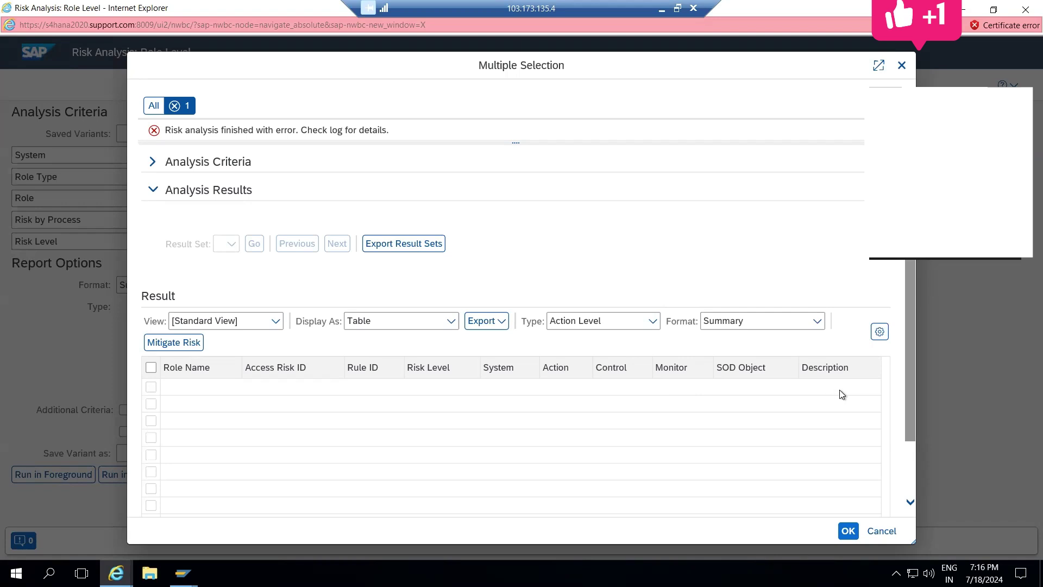
{"action": "left_click", "coordinate": [902, 65]}
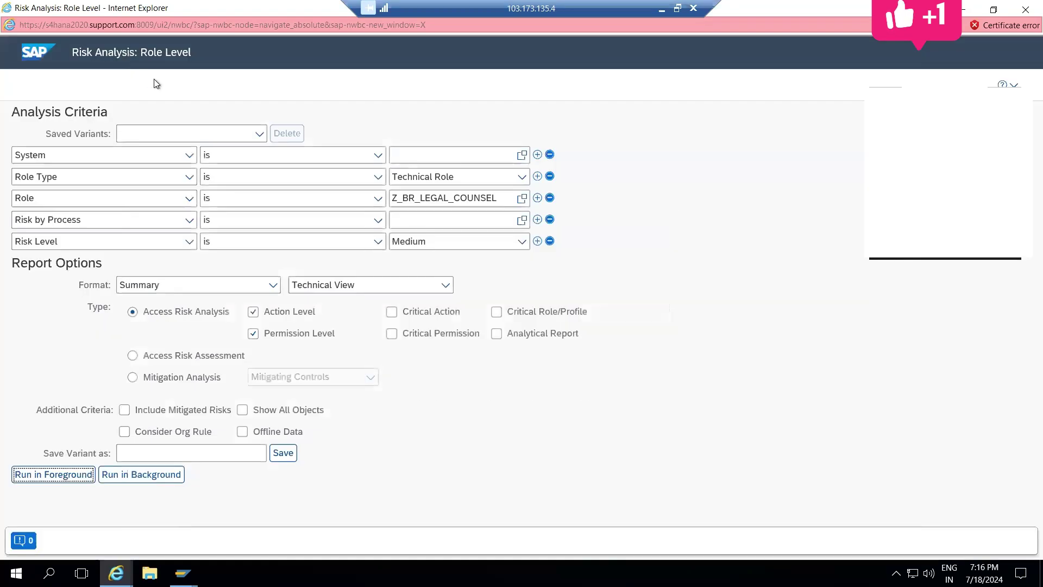
Step: Close the Role Level risk analysis window and start a new Access Request
{"action": "left_click", "coordinate": [1026, 9]}
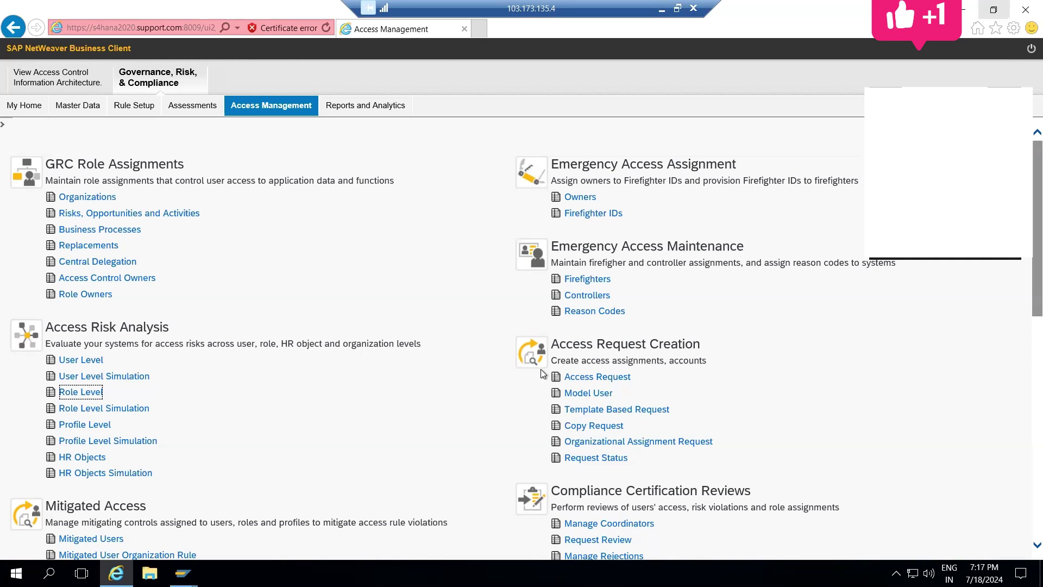
{"action": "left_click", "coordinate": [622, 380]}
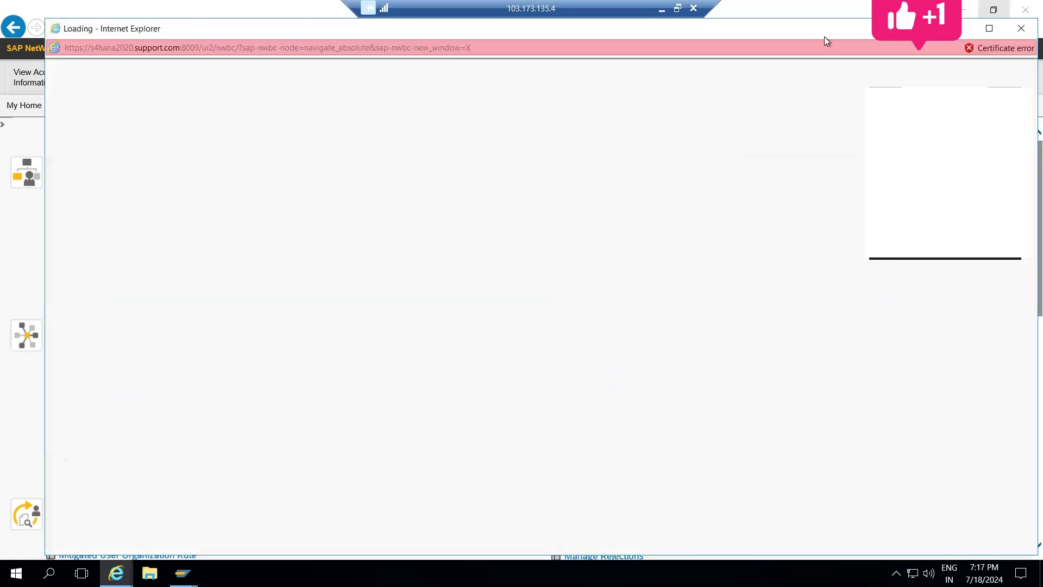
Step: Maximize the request window, enter description 'test', and set request type Change Account
{"action": "double_click", "coordinate": [840, 29]}
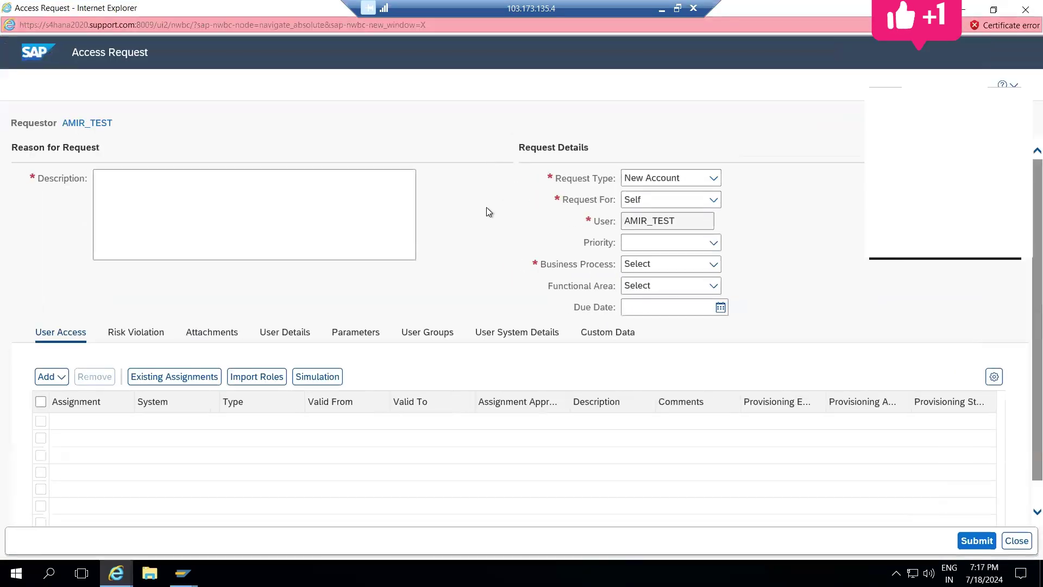
{"action": "left_click", "coordinate": [297, 221]}
{"action": "type", "text": "test"}
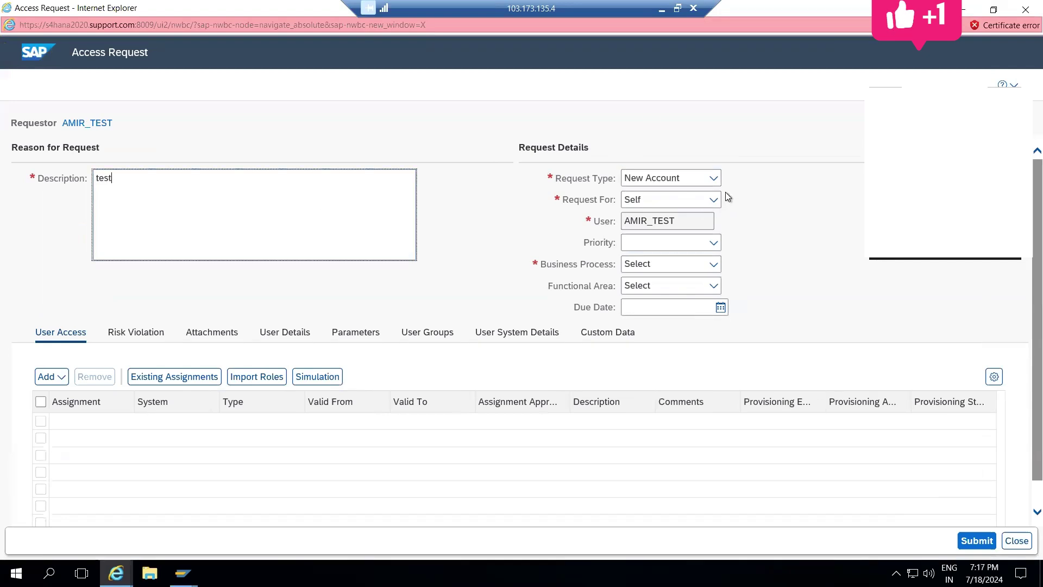
{"action": "left_click", "coordinate": [715, 186]}
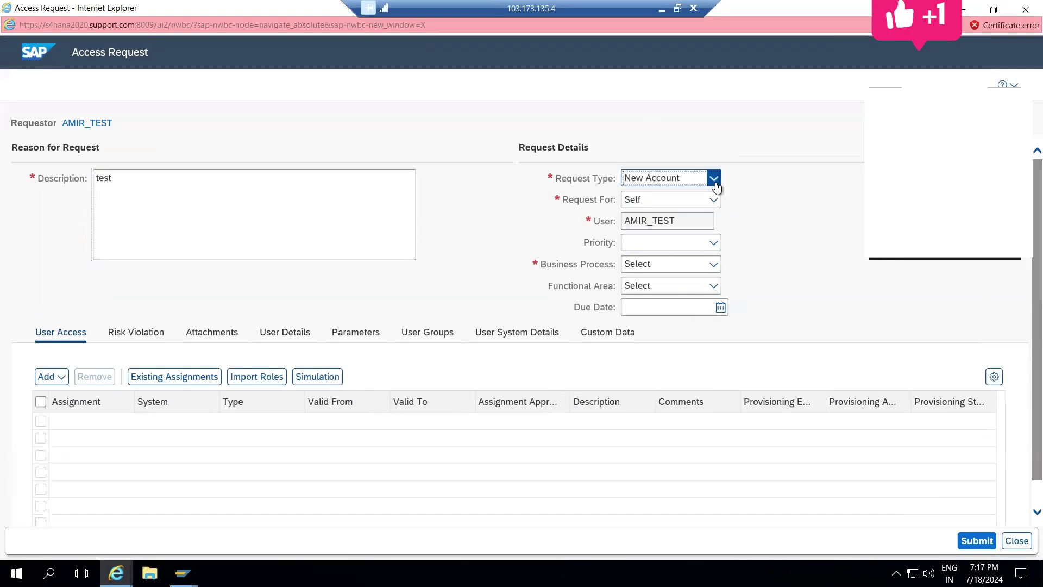
{"action": "left_click", "coordinate": [715, 183]}
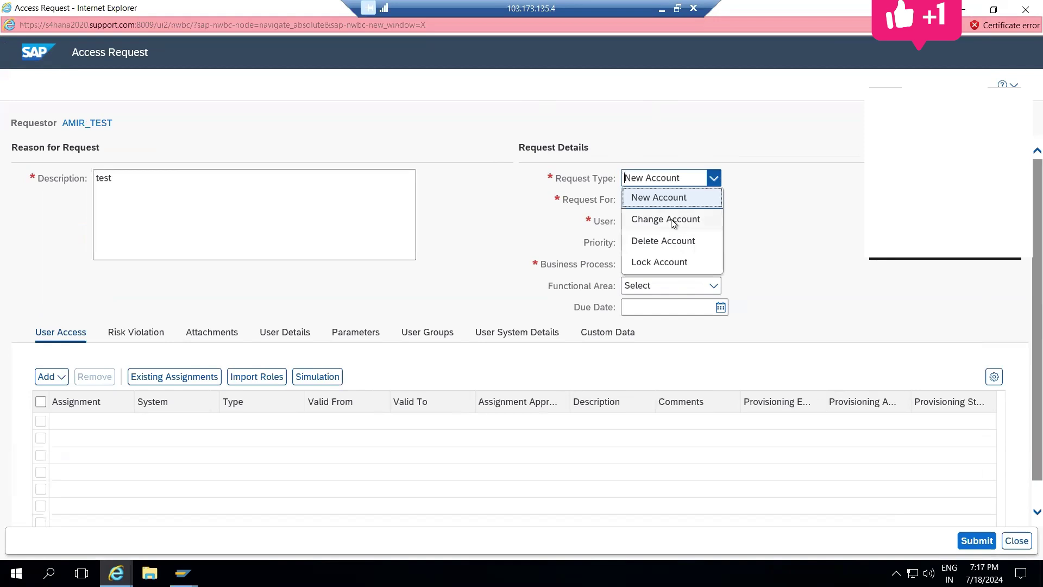
{"action": "left_click", "coordinate": [673, 220]}
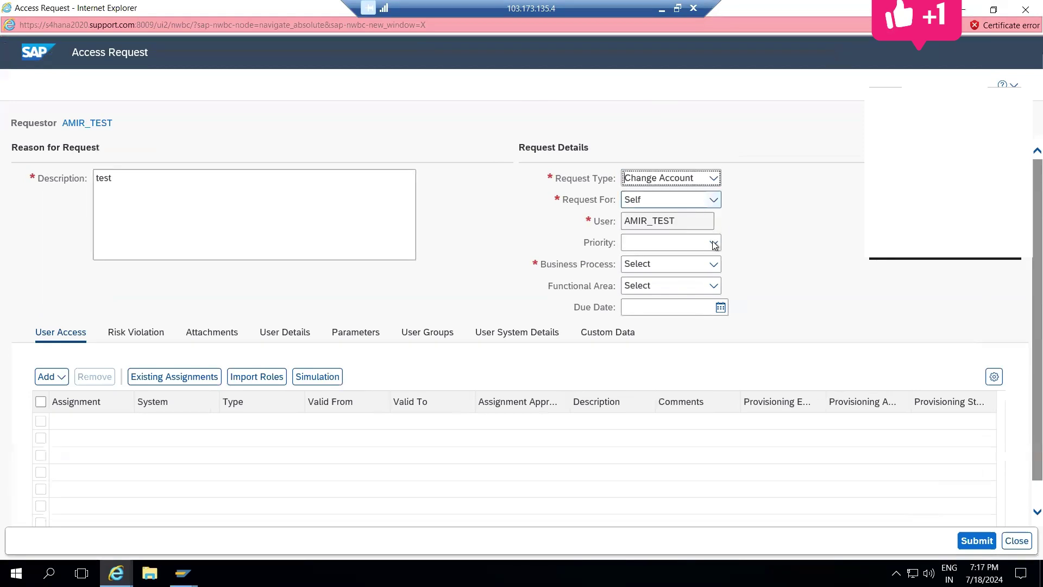
Step: Set the request's business process to Basis
{"action": "left_click", "coordinate": [714, 266]}
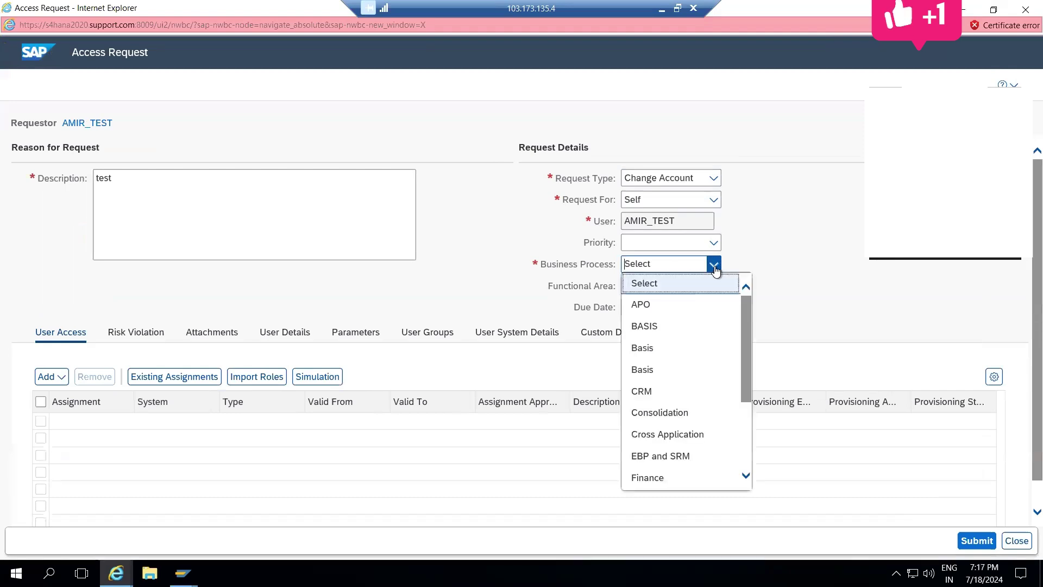
{"action": "left_click", "coordinate": [647, 347]}
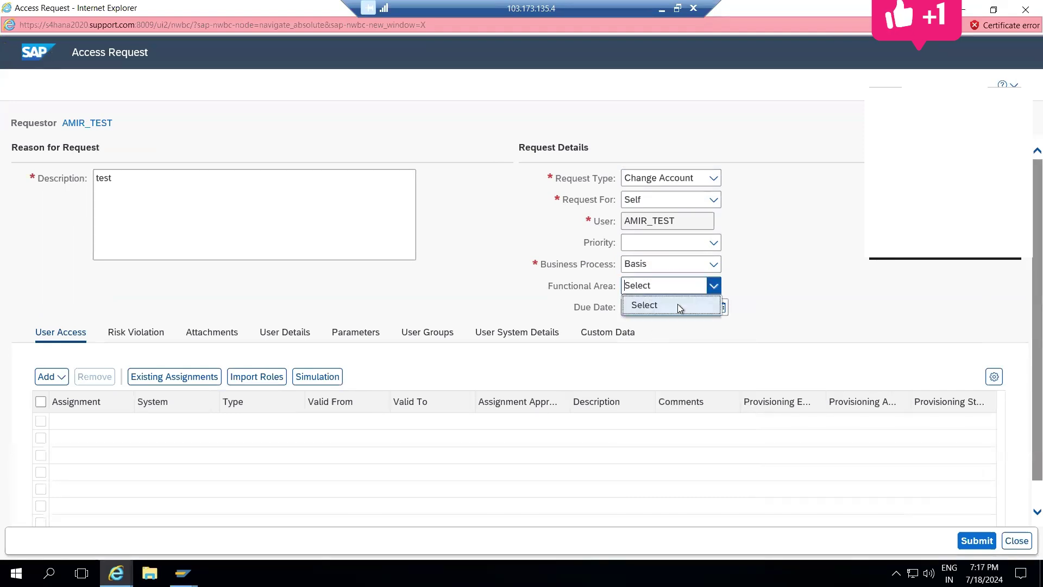
{"action": "left_click", "coordinate": [714, 264]}
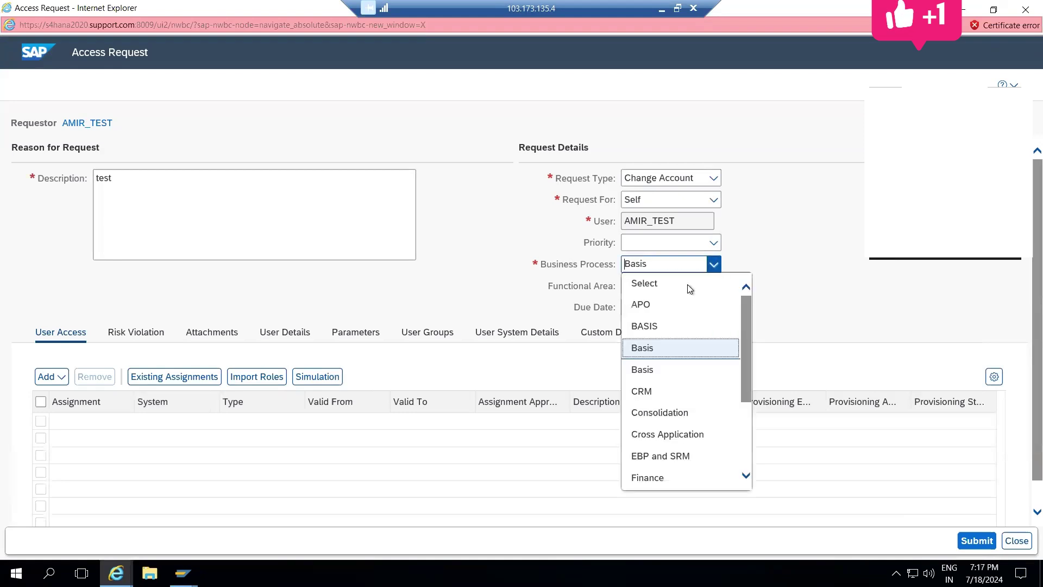
{"action": "left_click", "coordinate": [645, 327]}
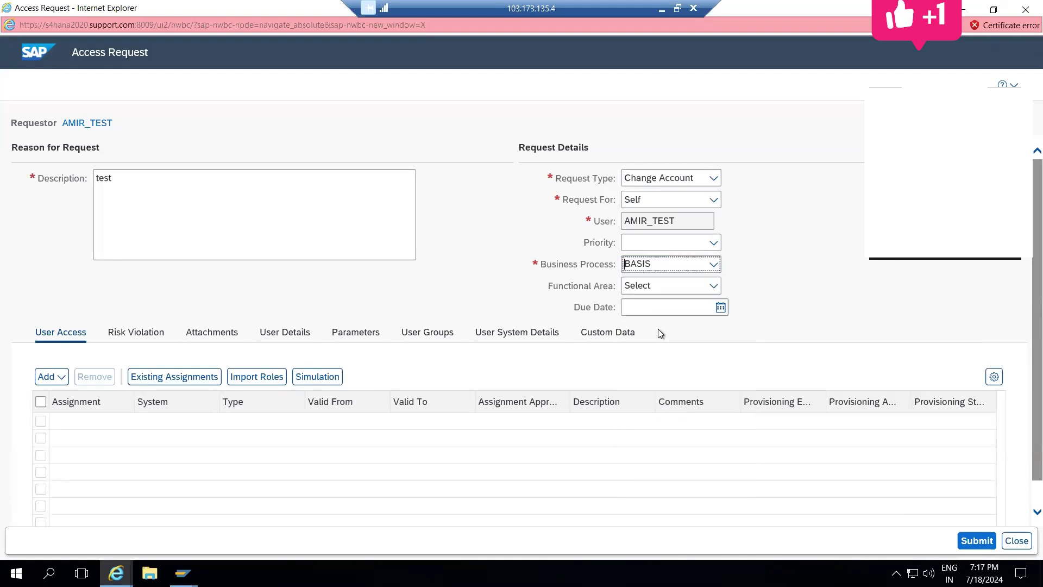
{"action": "left_click", "coordinate": [715, 287]}
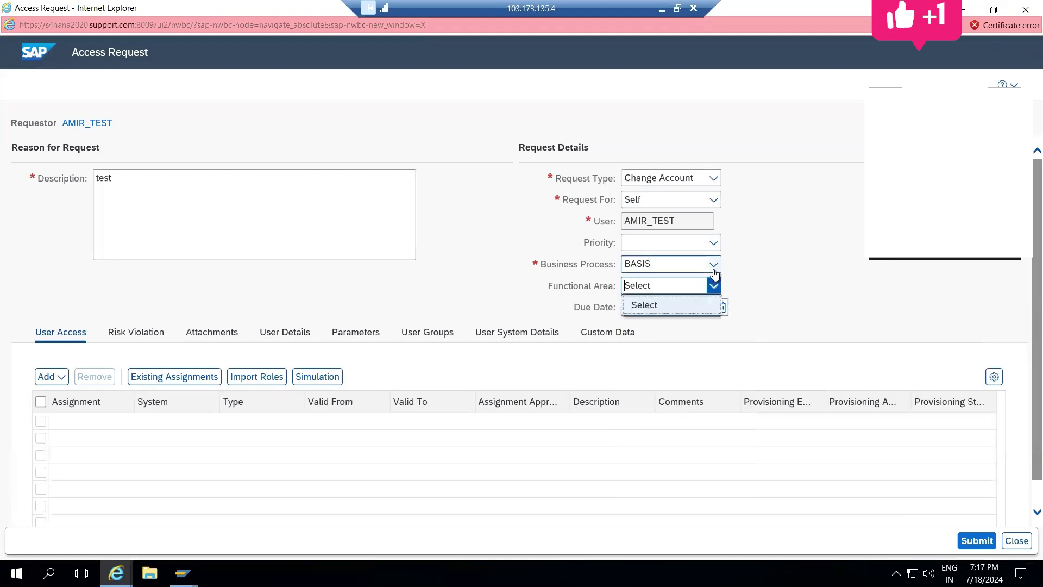
{"action": "left_click", "coordinate": [714, 265]}
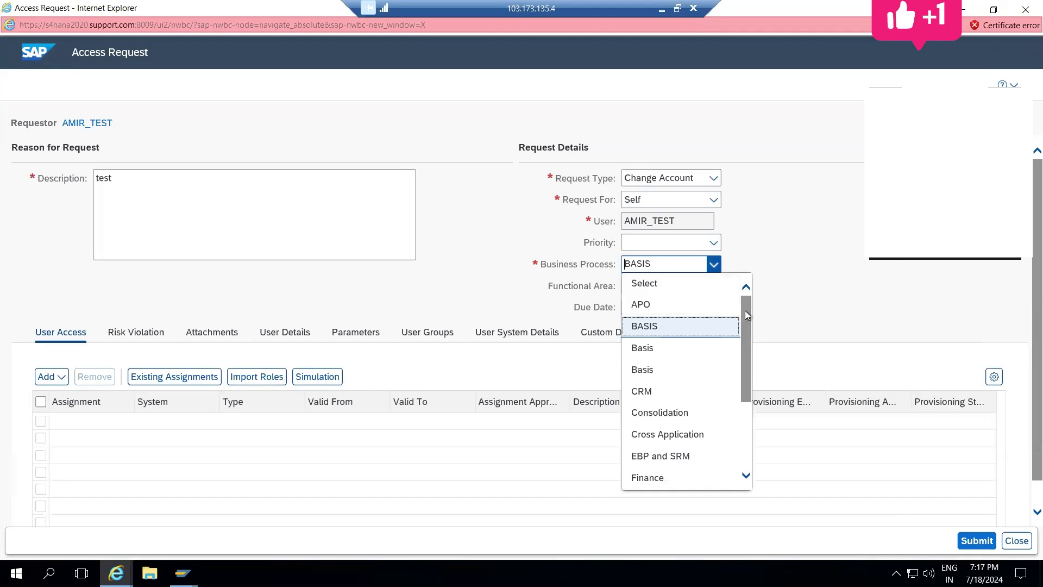
{"action": "left_click", "coordinate": [707, 348]}
{"action": "left_click", "coordinate": [720, 321]}
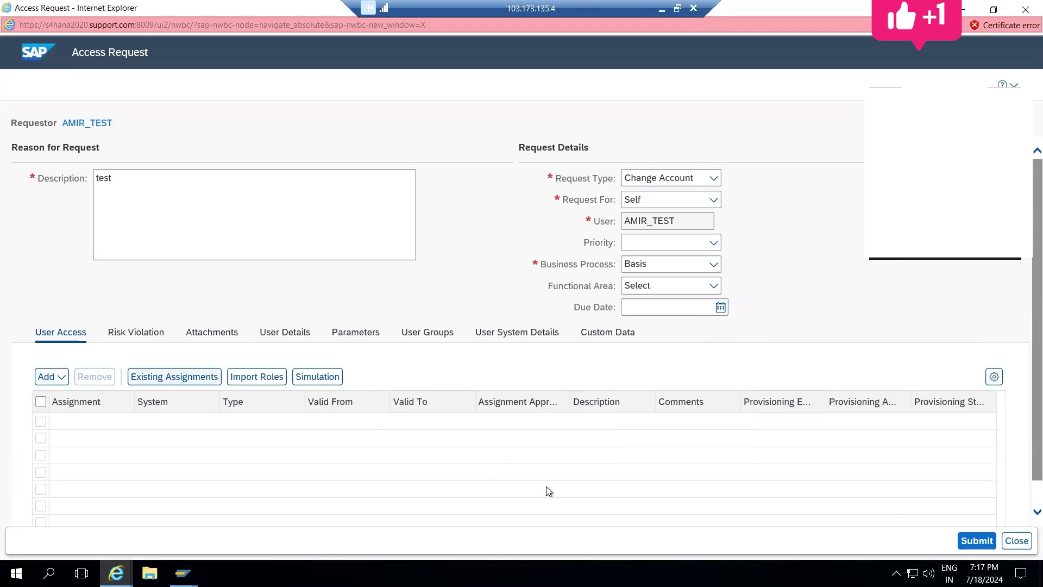
{"action": "scroll", "coordinate": [1022, 429], "scroll_direction": "down", "scroll_amount": 1}
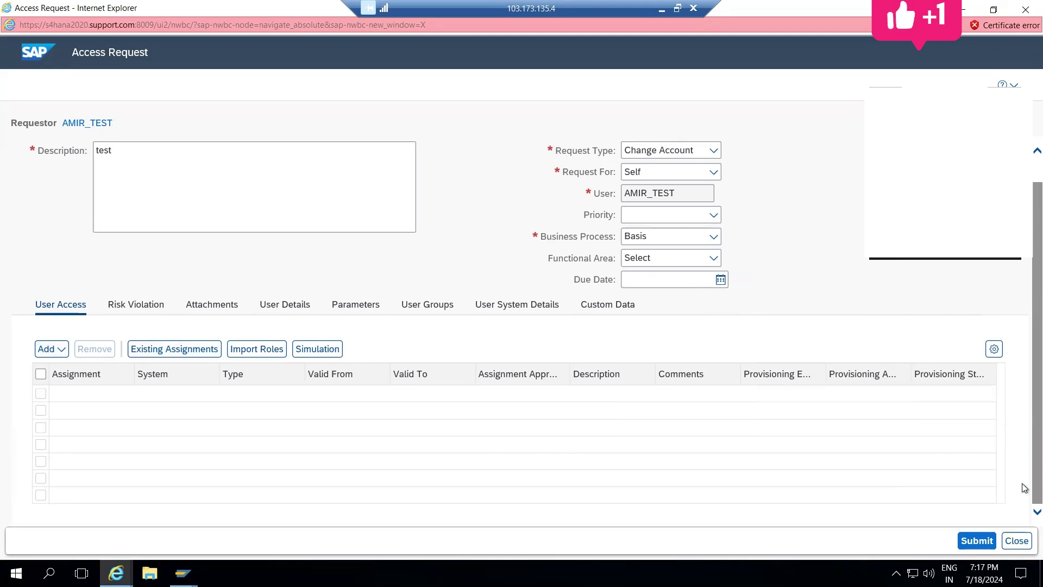
Step: Add a role assignment to the request and run a role search with empty criteria
{"action": "left_click", "coordinate": [56, 354]}
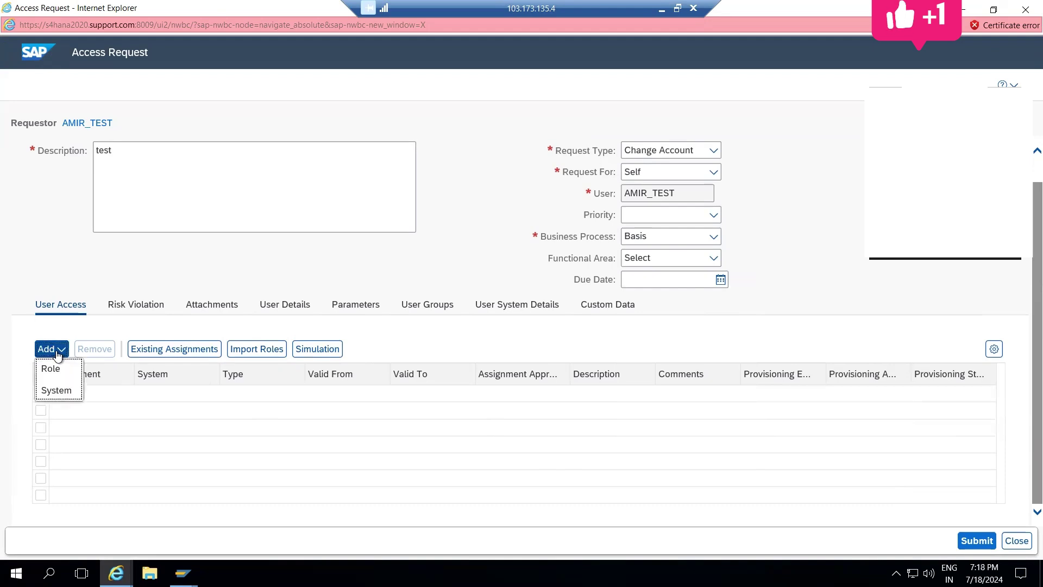
{"action": "left_click", "coordinate": [52, 369]}
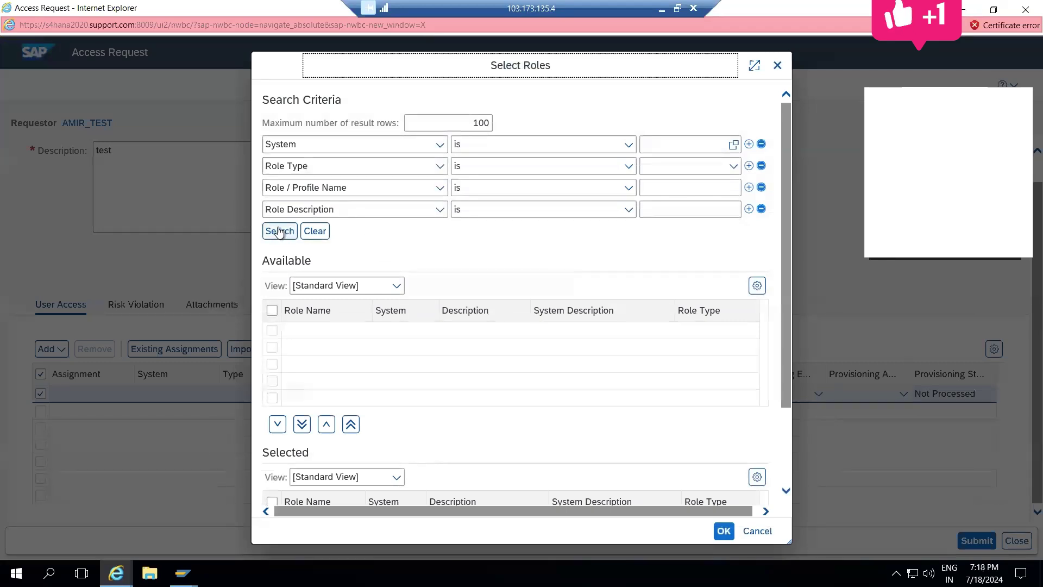
{"action": "left_click", "coordinate": [280, 232]}
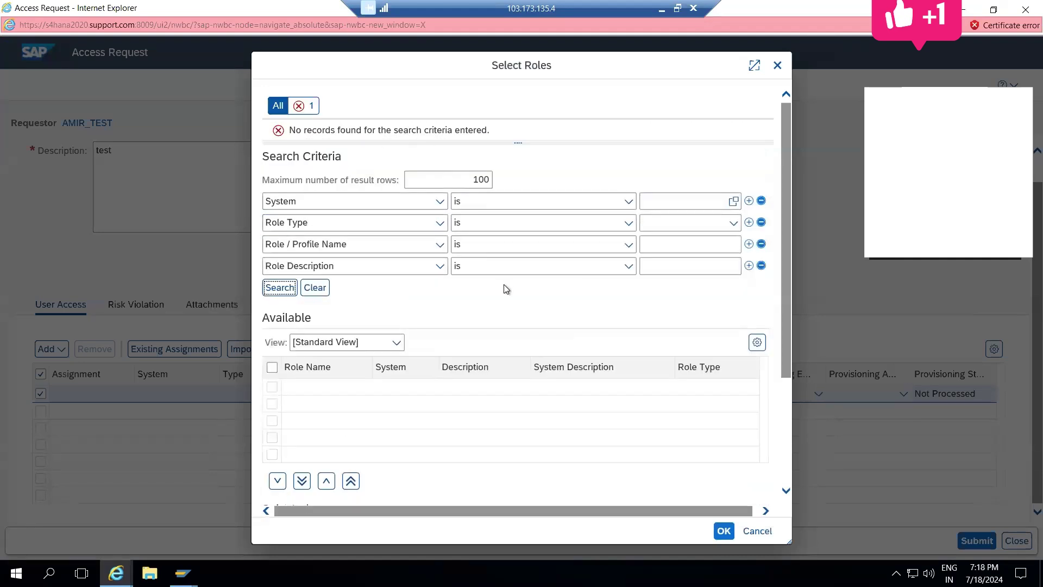
Step: Look up System values filtered to the DEV environment, which returns nothing
{"action": "left_click", "coordinate": [735, 201]}
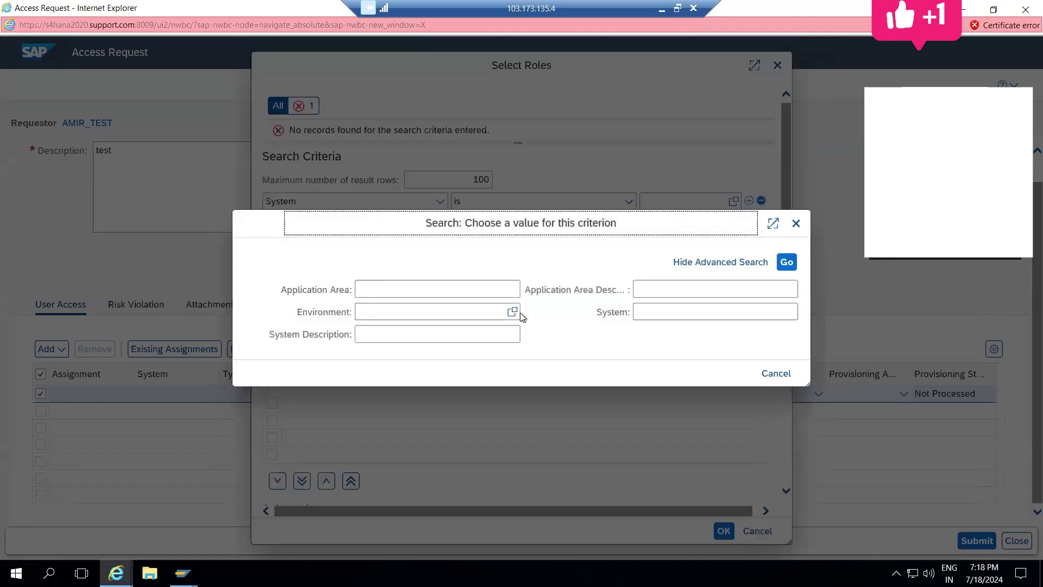
{"action": "left_click", "coordinate": [514, 313]}
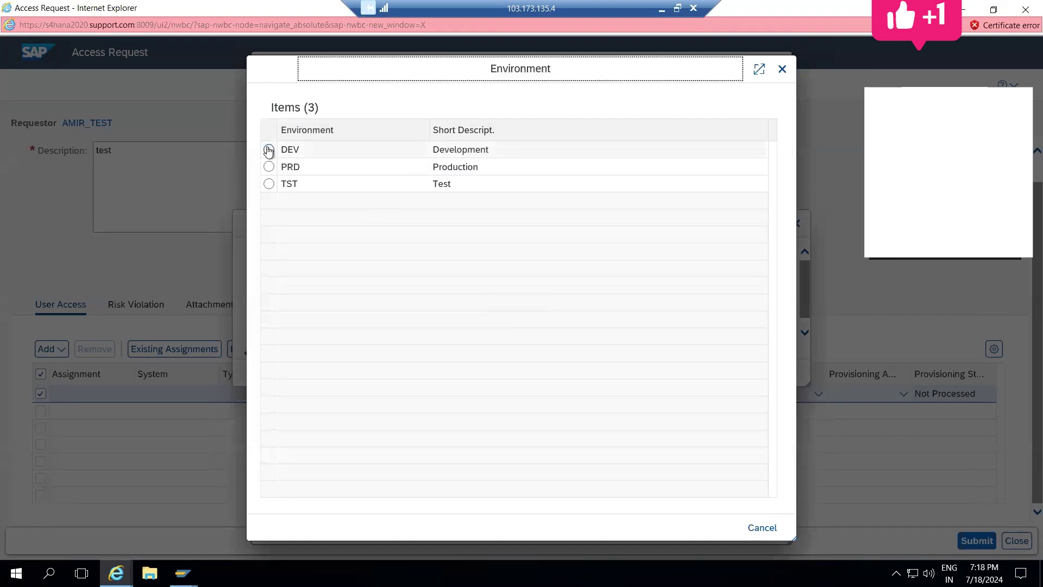
{"action": "left_click", "coordinate": [268, 150]}
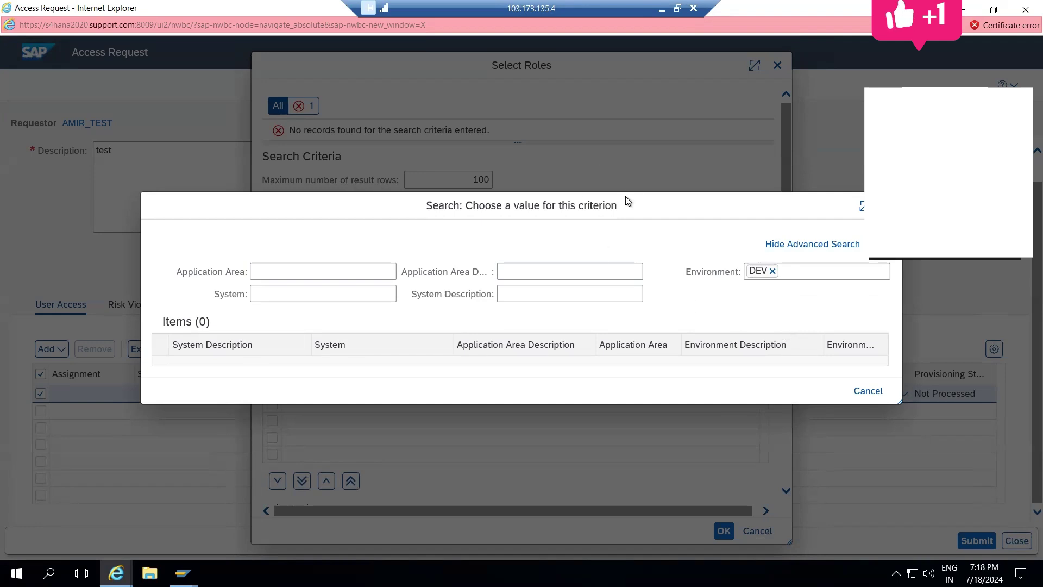
{"action": "key", "text": "Escape"}
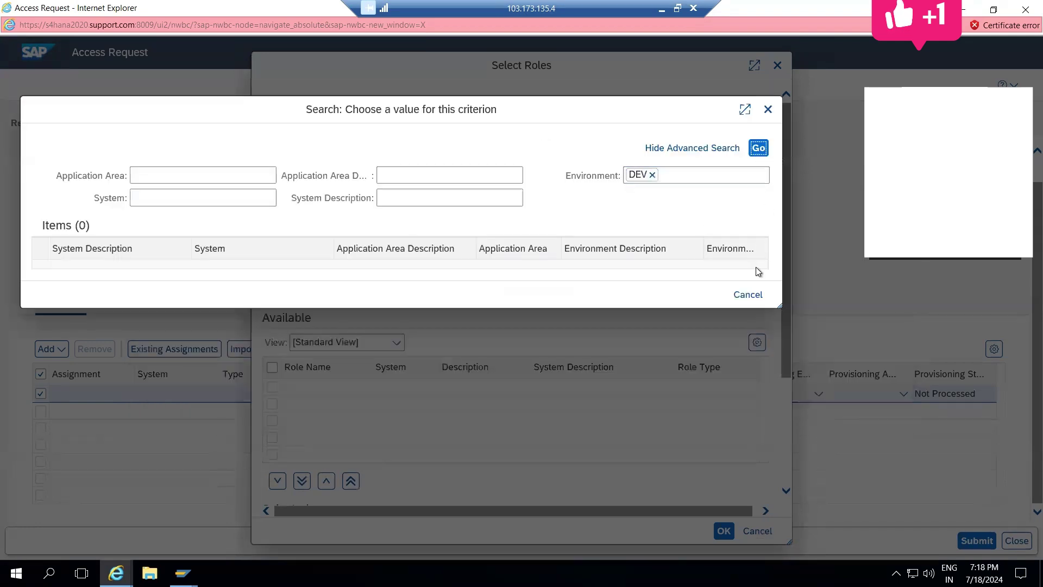
{"action": "left_click", "coordinate": [768, 111]}
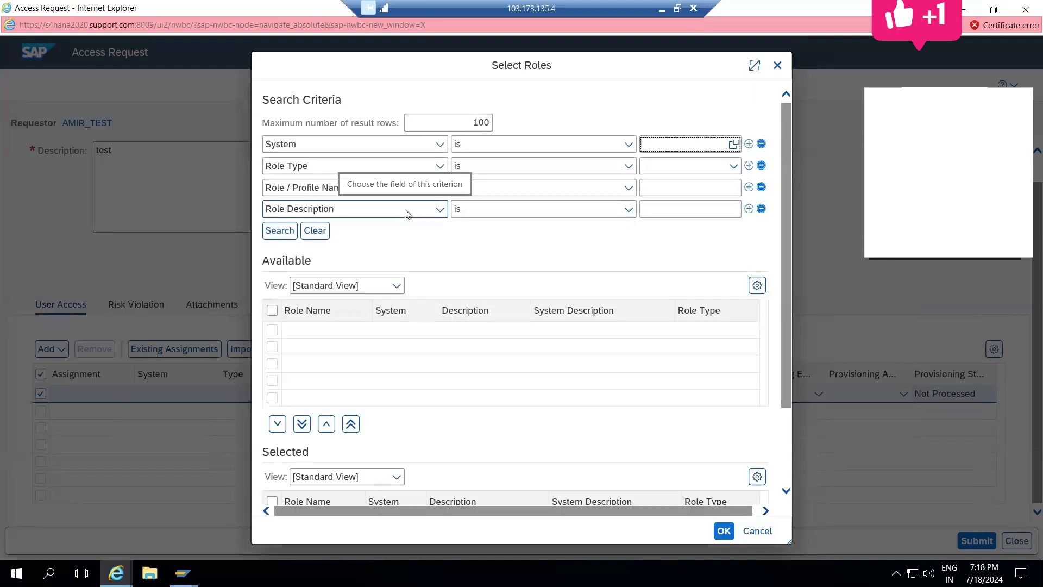
Step: Search all available systems and set the System criterion to EHPCLNT200
{"action": "left_click", "coordinate": [737, 149]}
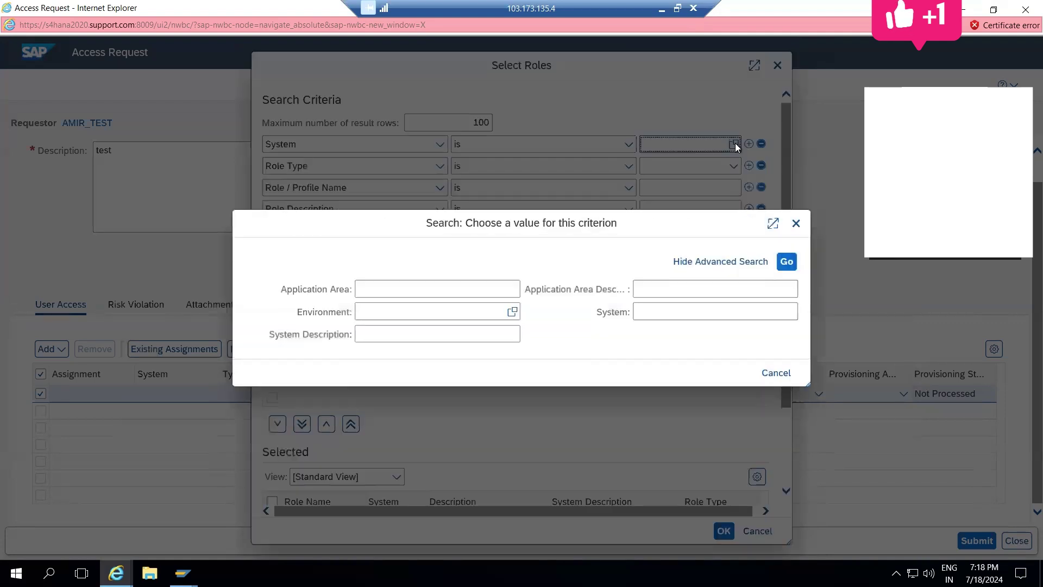
{"action": "left_click", "coordinate": [512, 313]}
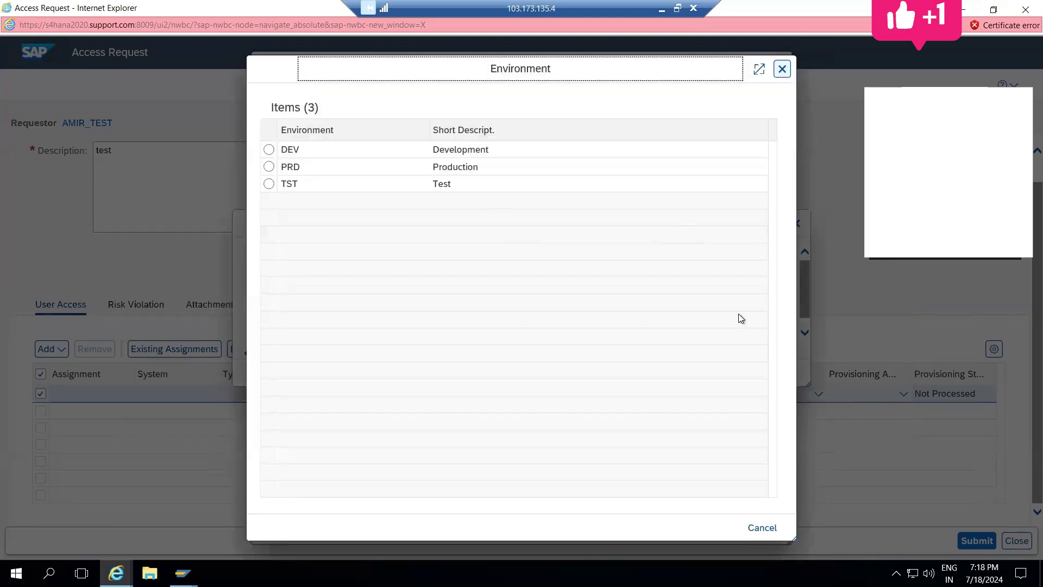
{"action": "key", "text": "Escape"}
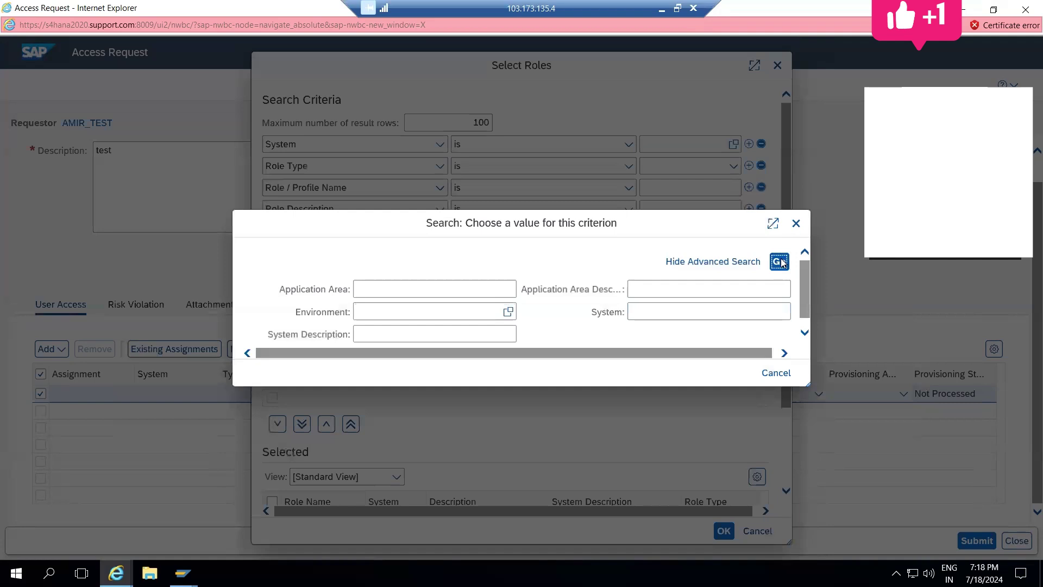
{"action": "left_click", "coordinate": [780, 262]}
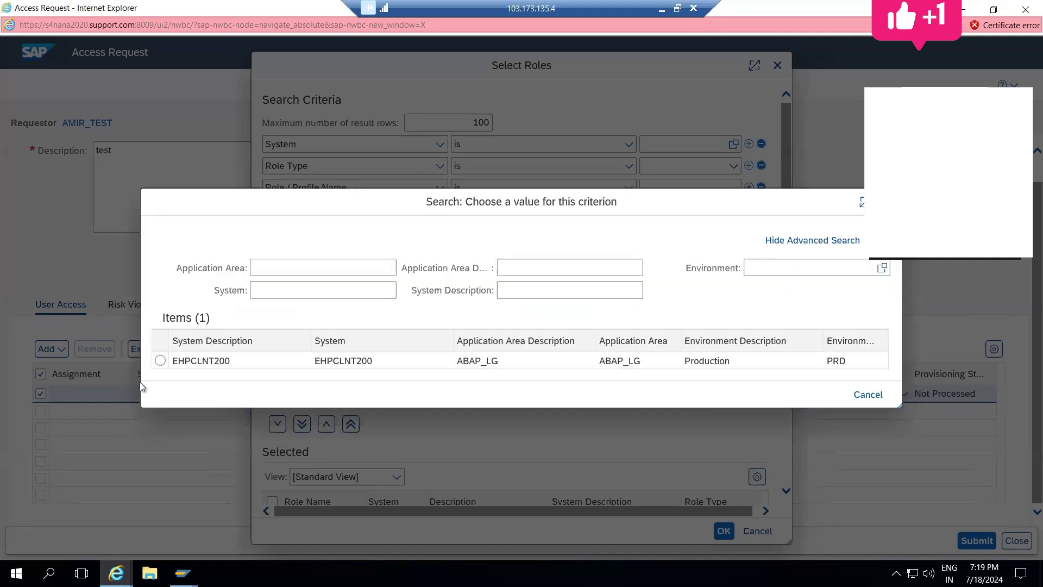
{"action": "left_click", "coordinate": [160, 360]}
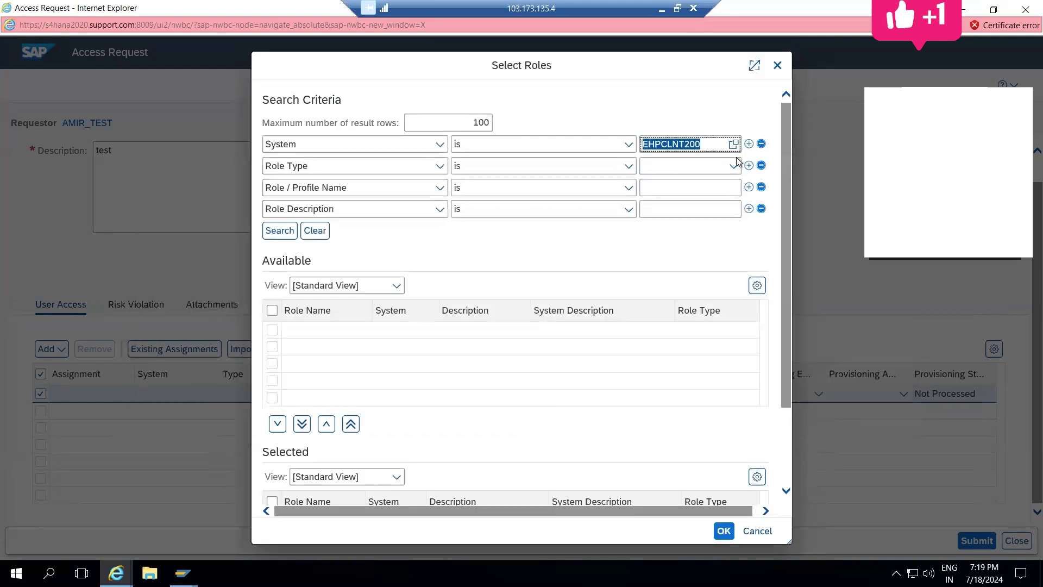
Step: Search roles on EHPCLNT200 with role types Business Role, Single Role, and Test
{"action": "left_click", "coordinate": [734, 165]}
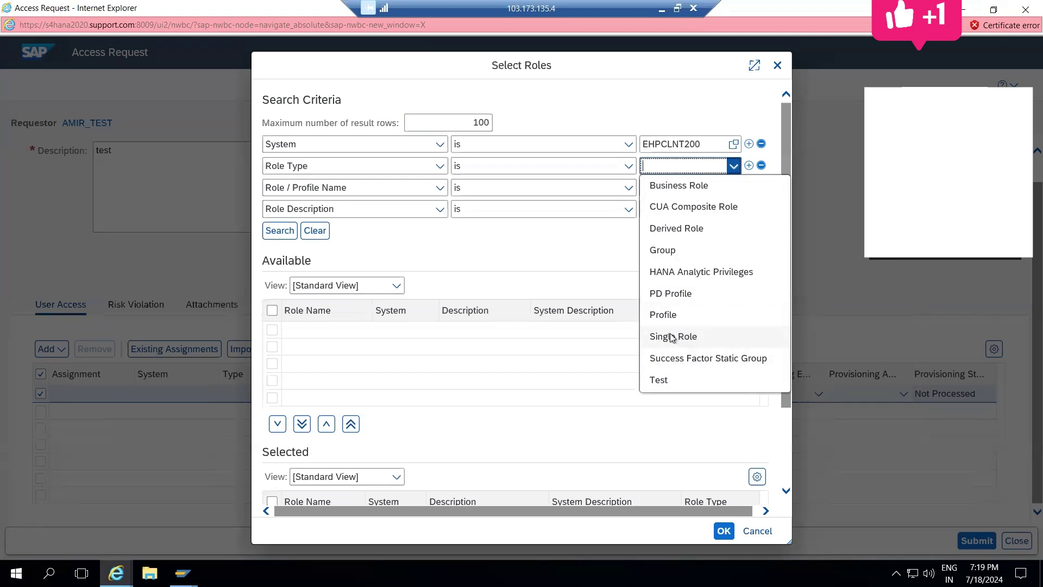
{"action": "left_click", "coordinate": [670, 186]}
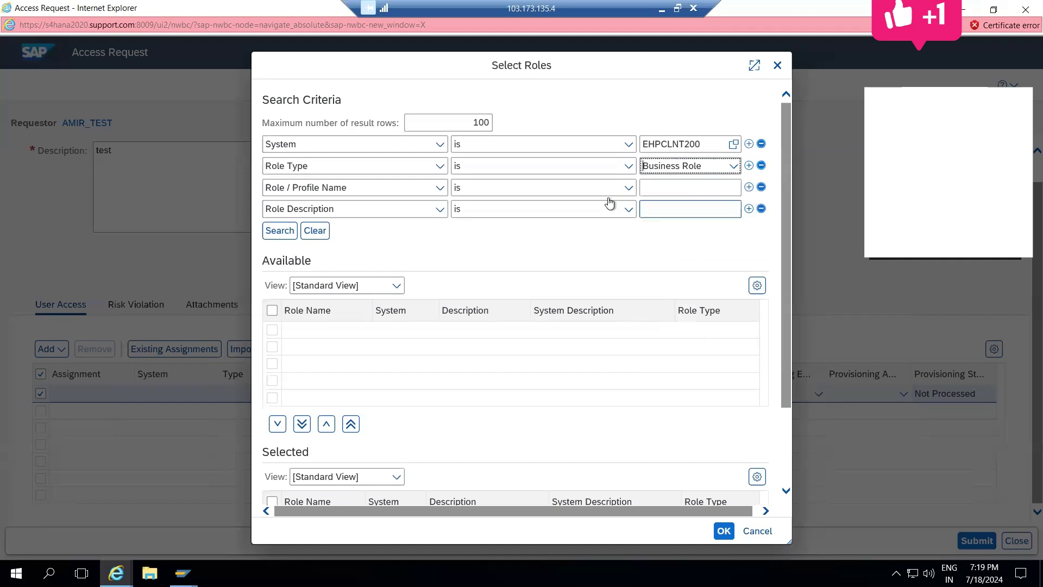
{"action": "left_click", "coordinate": [275, 231]}
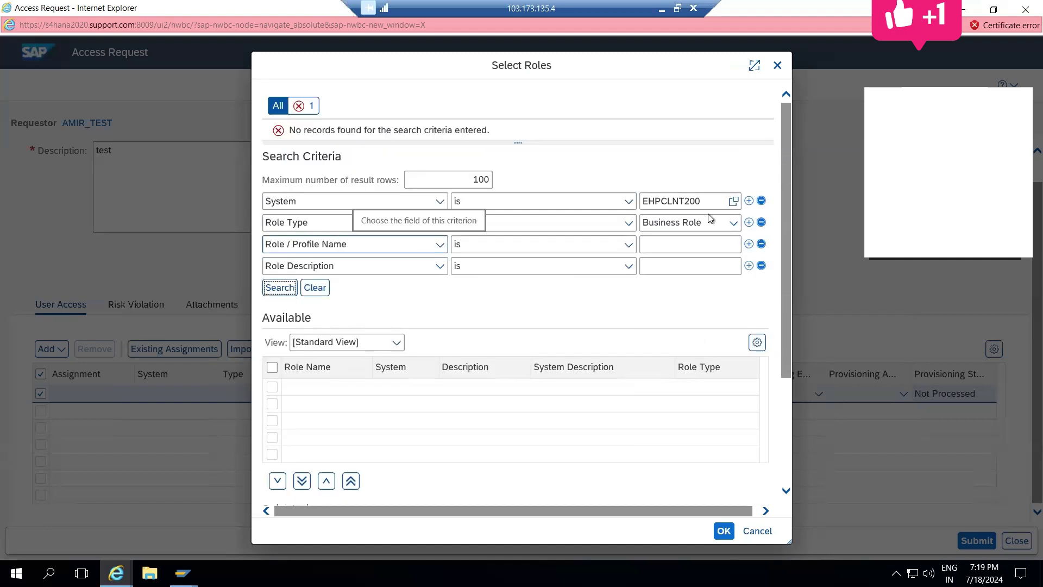
{"action": "left_click", "coordinate": [734, 222]}
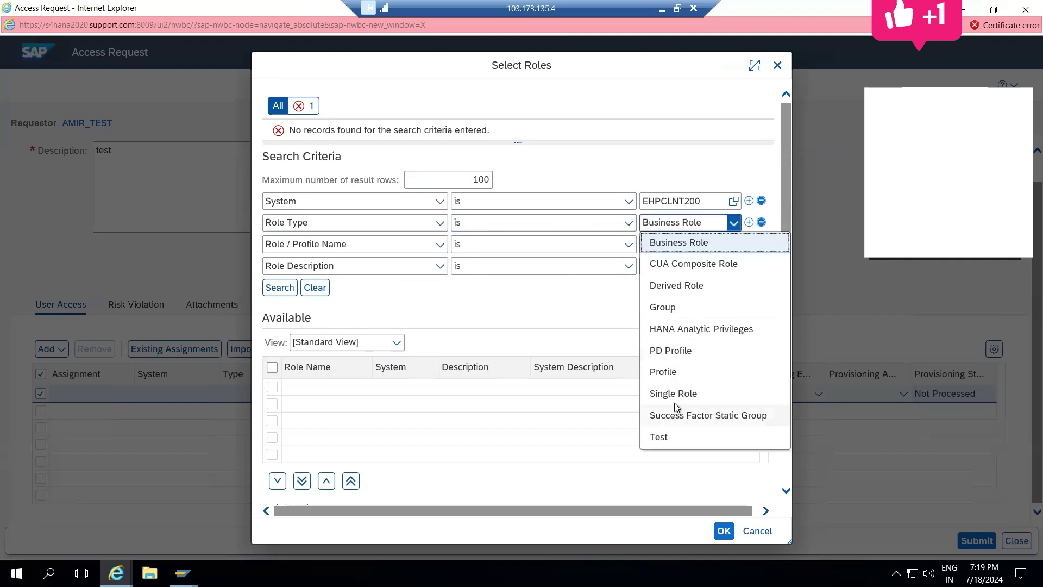
{"action": "left_click", "coordinate": [674, 396]}
{"action": "left_click", "coordinate": [278, 291]}
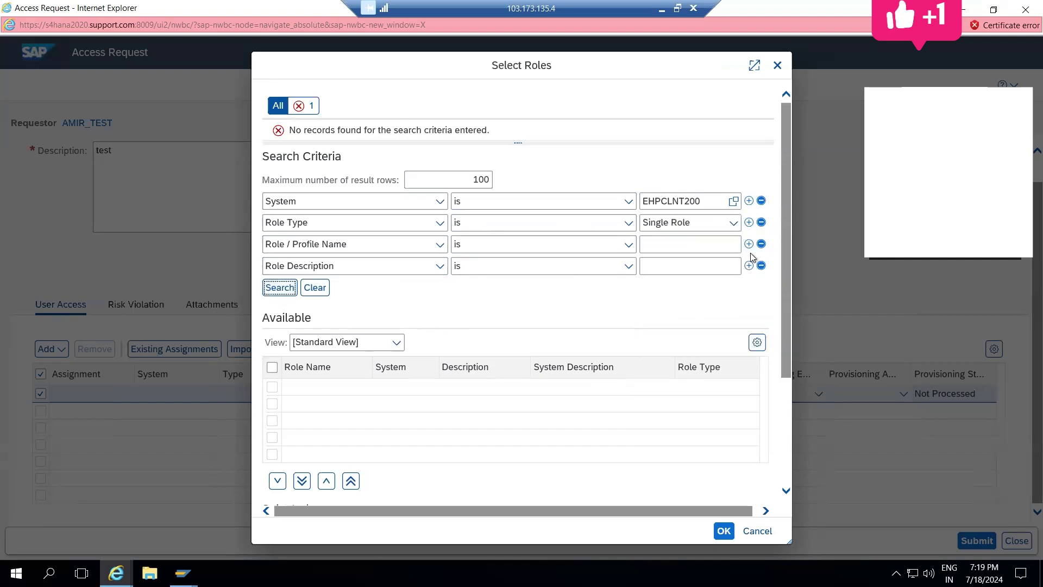
{"action": "left_click", "coordinate": [728, 223]}
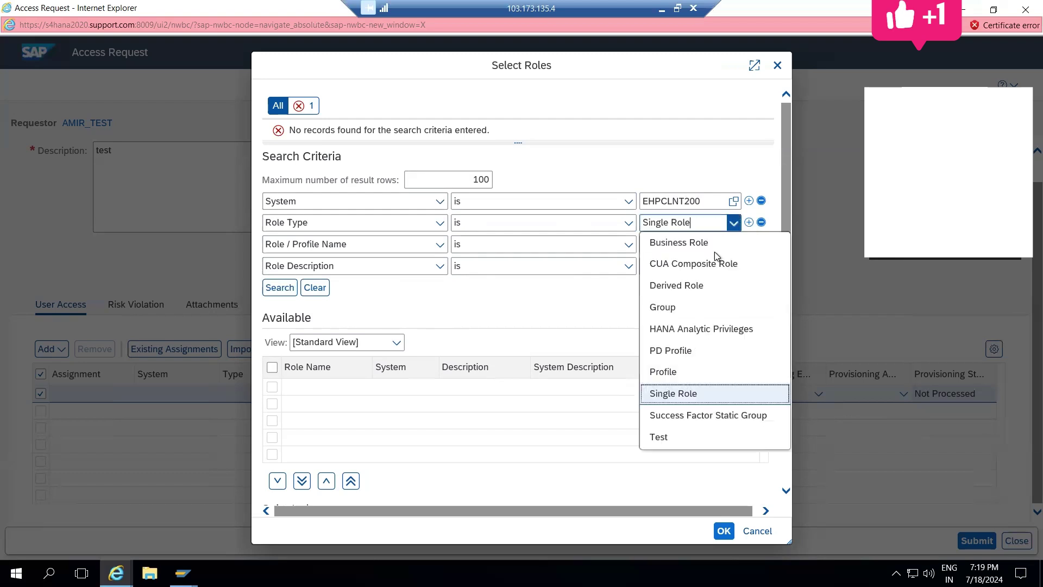
{"action": "left_click", "coordinate": [663, 438]}
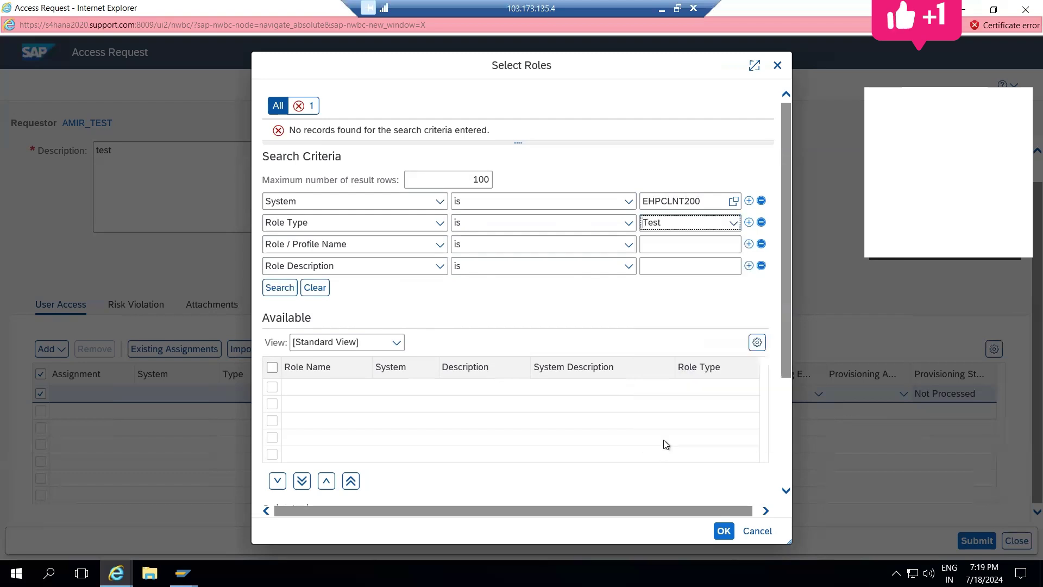
{"action": "left_click", "coordinate": [276, 291]}
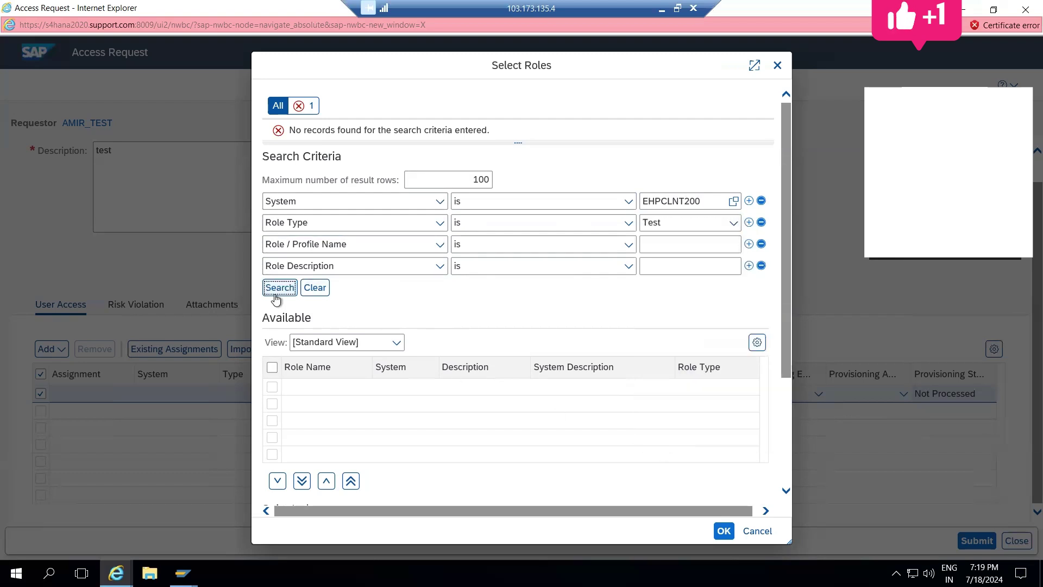
Step: Rerun the role search for CUA Composite Role, Success Factor Static Group, and Derived Role
{"action": "left_click", "coordinate": [734, 224]}
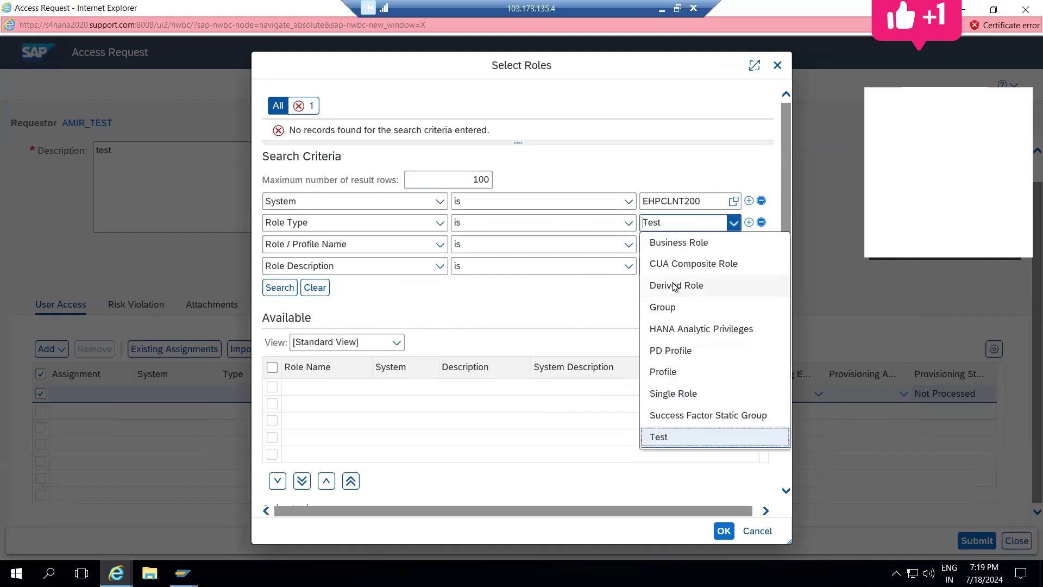
{"action": "left_click", "coordinate": [698, 264]}
{"action": "left_click", "coordinate": [282, 289]}
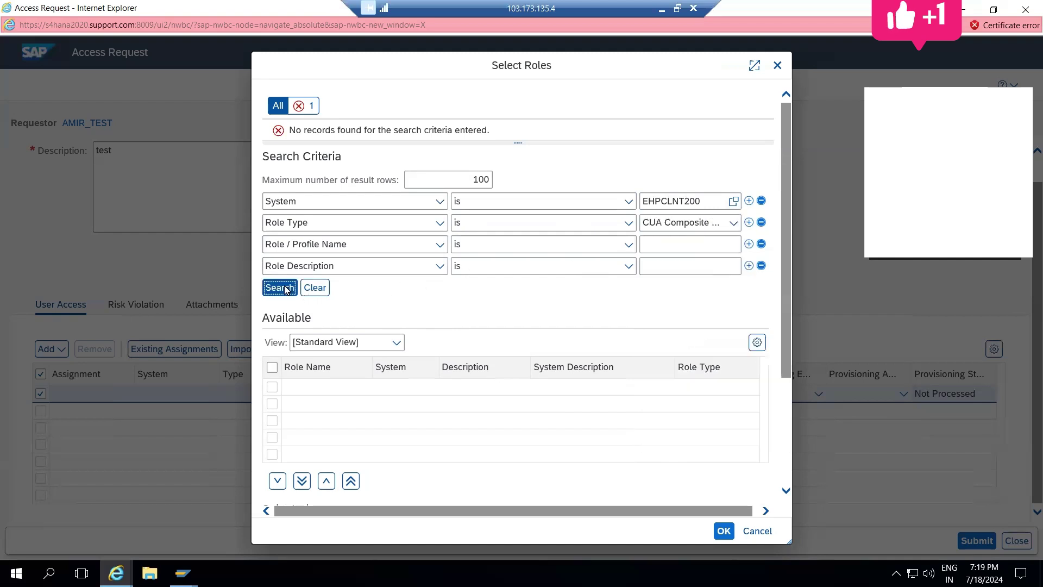
{"action": "left_click", "coordinate": [734, 223]}
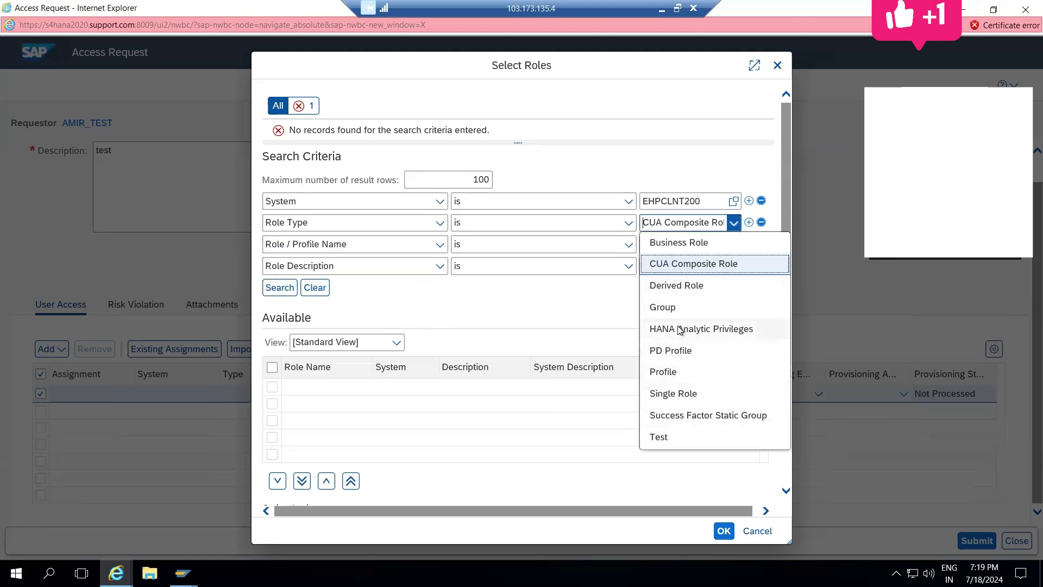
{"action": "left_click", "coordinate": [673, 414]}
{"action": "left_click", "coordinate": [280, 291]}
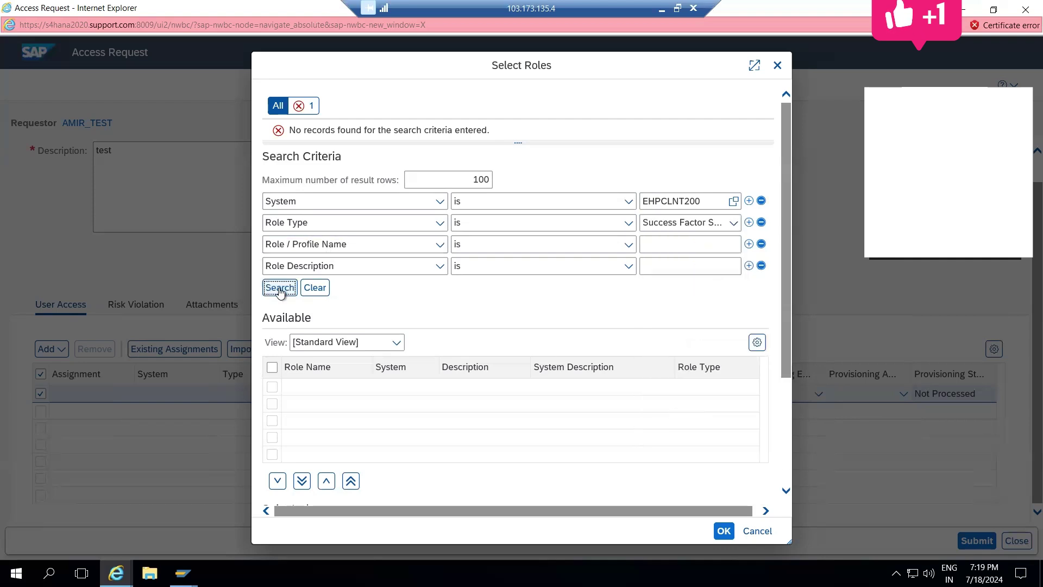
{"action": "left_click", "coordinate": [749, 222]}
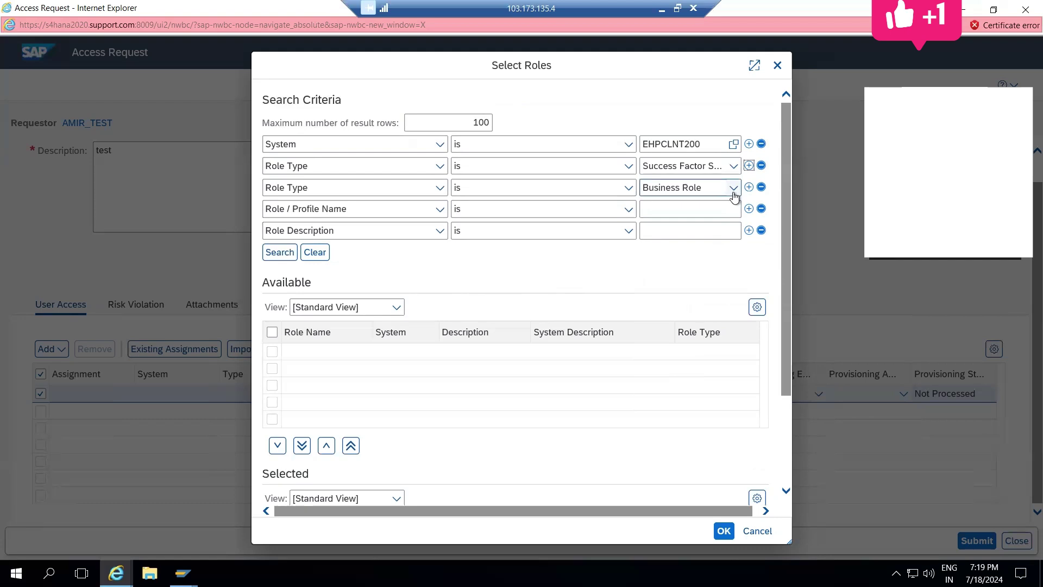
{"action": "left_click", "coordinate": [761, 188]}
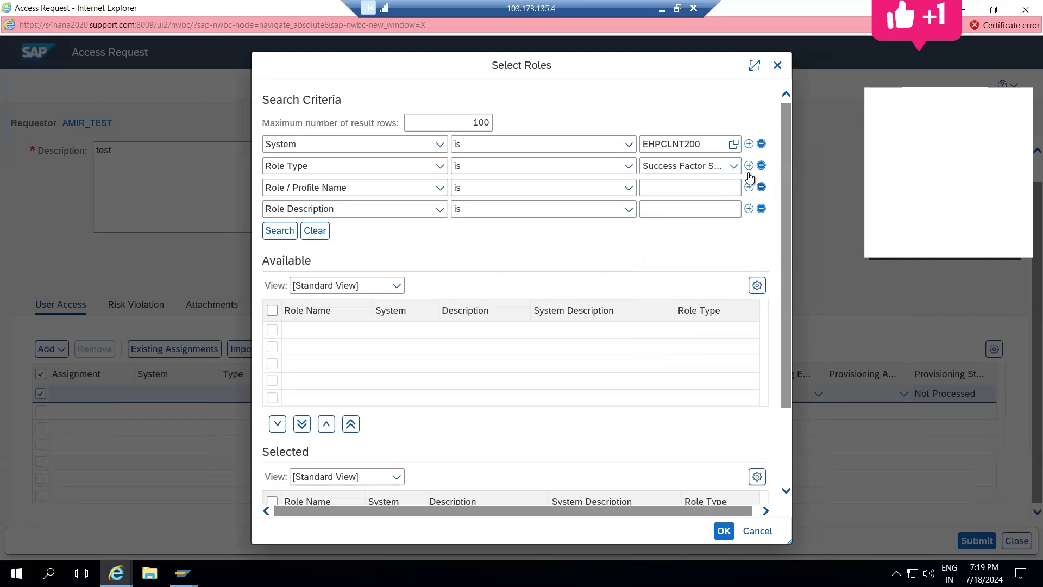
{"action": "left_click", "coordinate": [733, 167]}
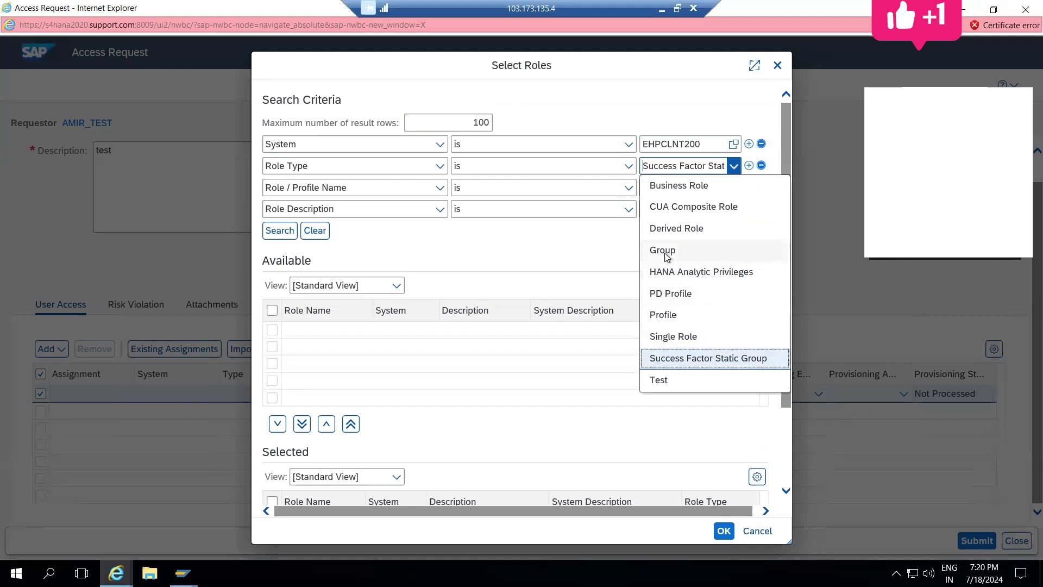
{"action": "left_click", "coordinate": [674, 227]}
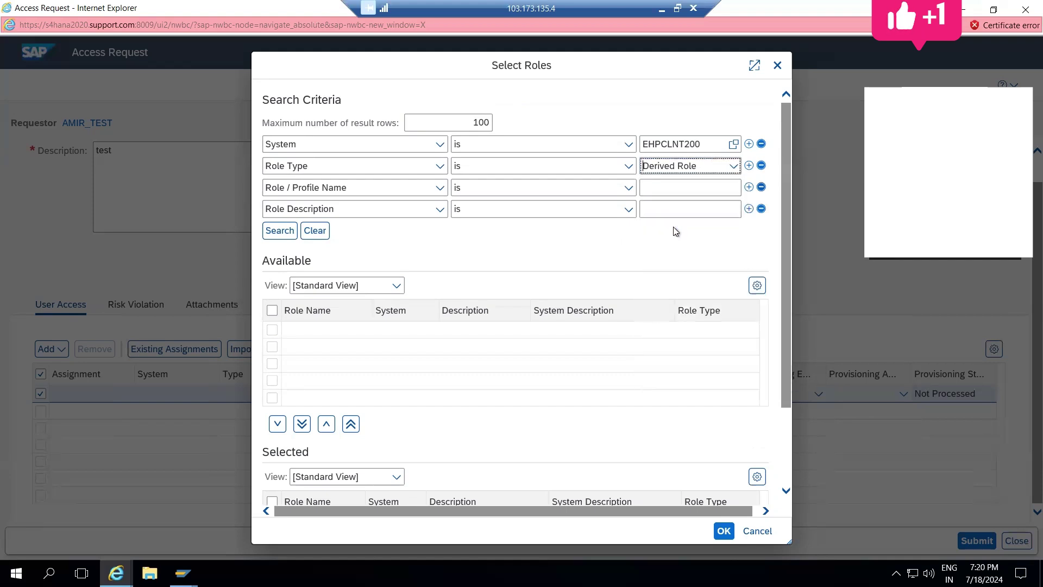
{"action": "left_click", "coordinate": [272, 238]}
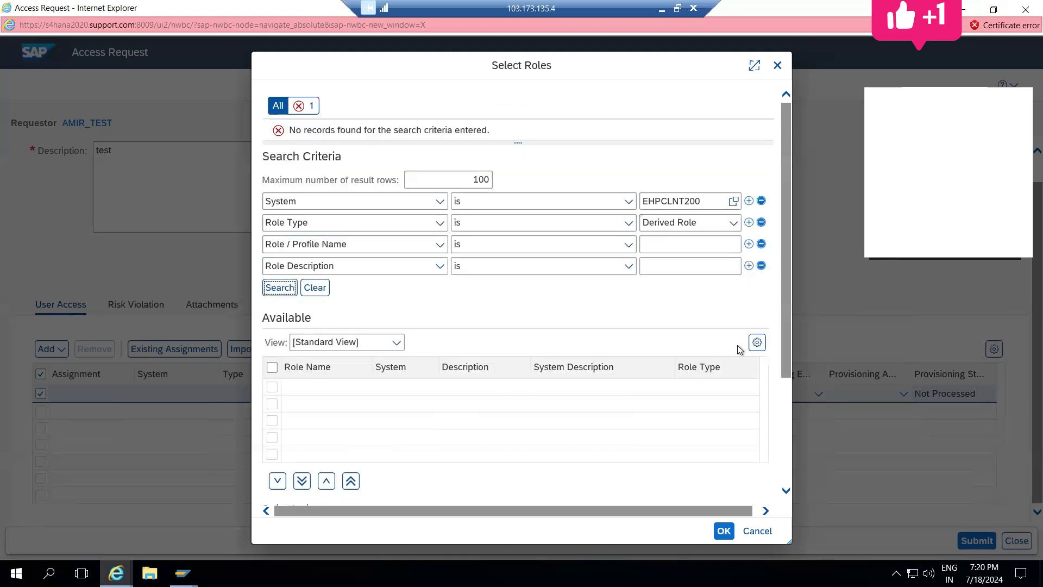
Step: Cancel role selection without adding a role, then go to the request's Risk Violation section
{"action": "left_click_drag", "start_coordinate": [784, 330], "coordinate": [785, 227]}
{"action": "key", "text": "Escape"}
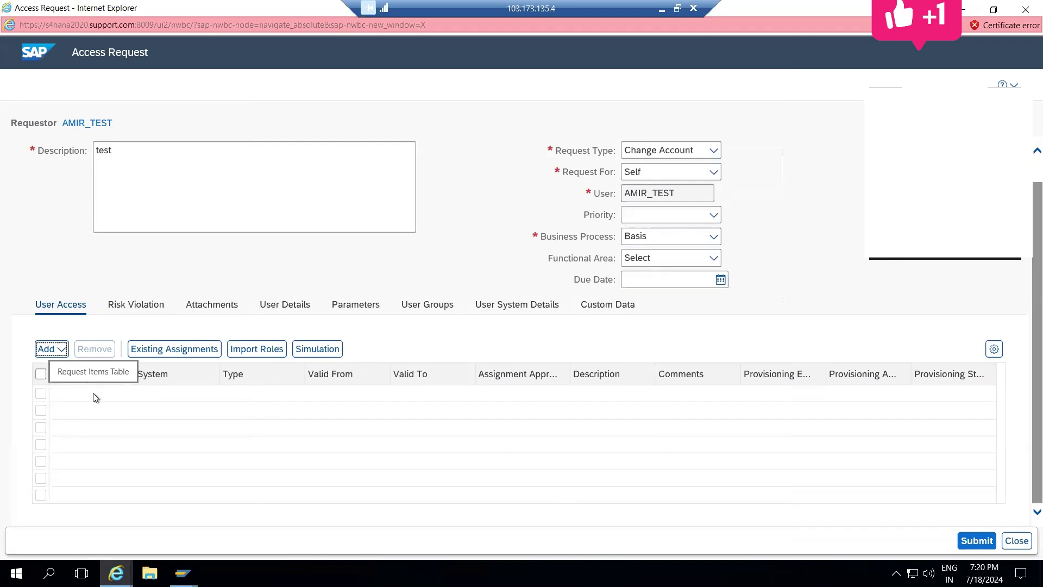
{"action": "left_click", "coordinate": [48, 348]}
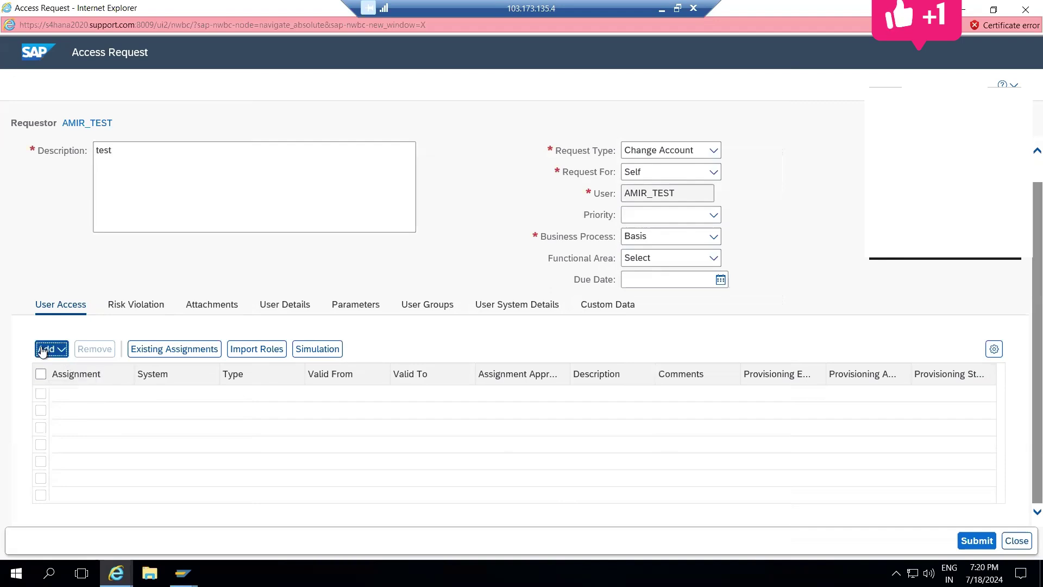
{"action": "left_click", "coordinate": [43, 371]}
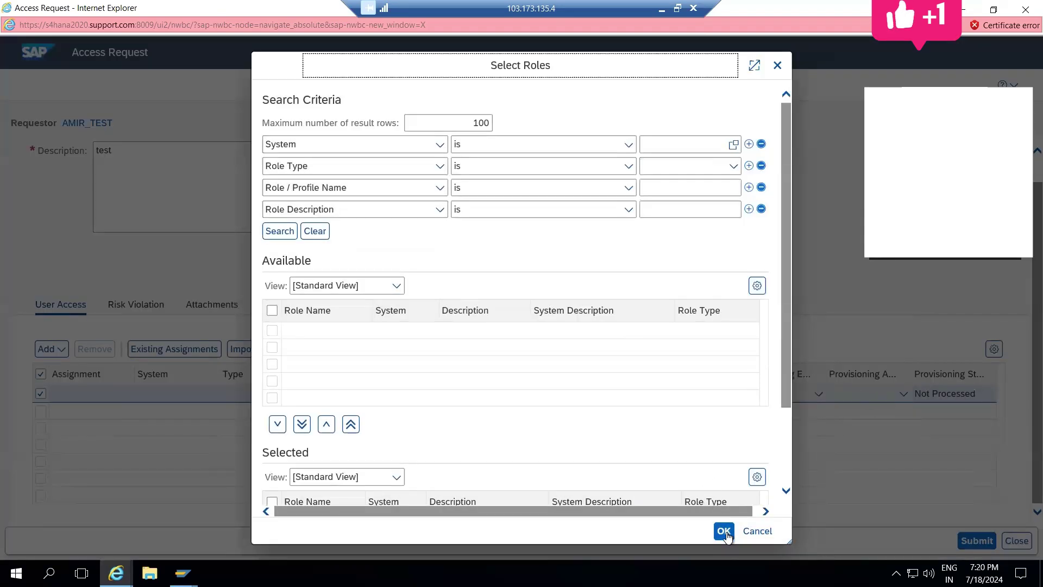
{"action": "left_click", "coordinate": [757, 531]}
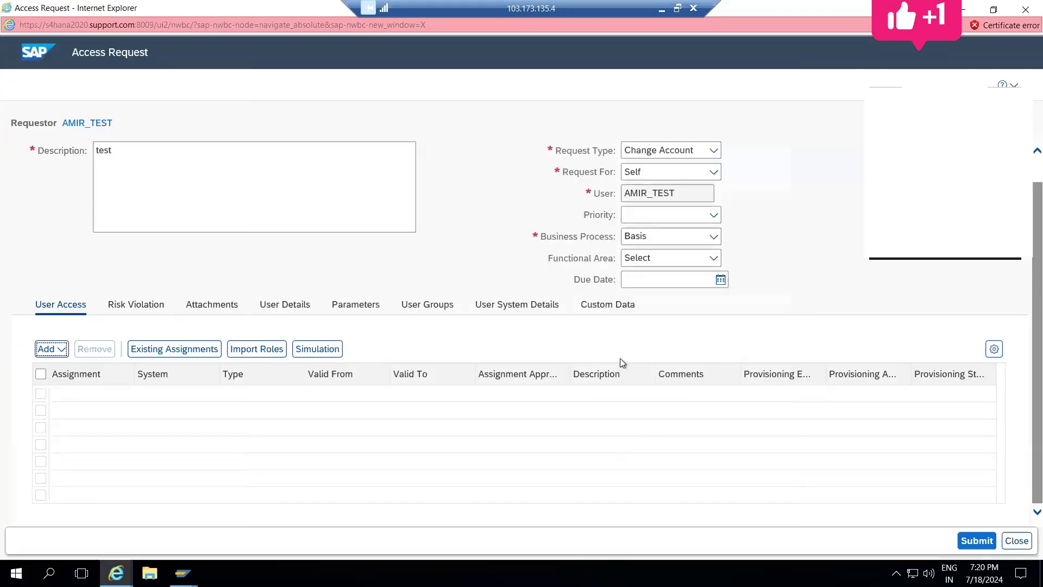
{"action": "left_click", "coordinate": [139, 303]}
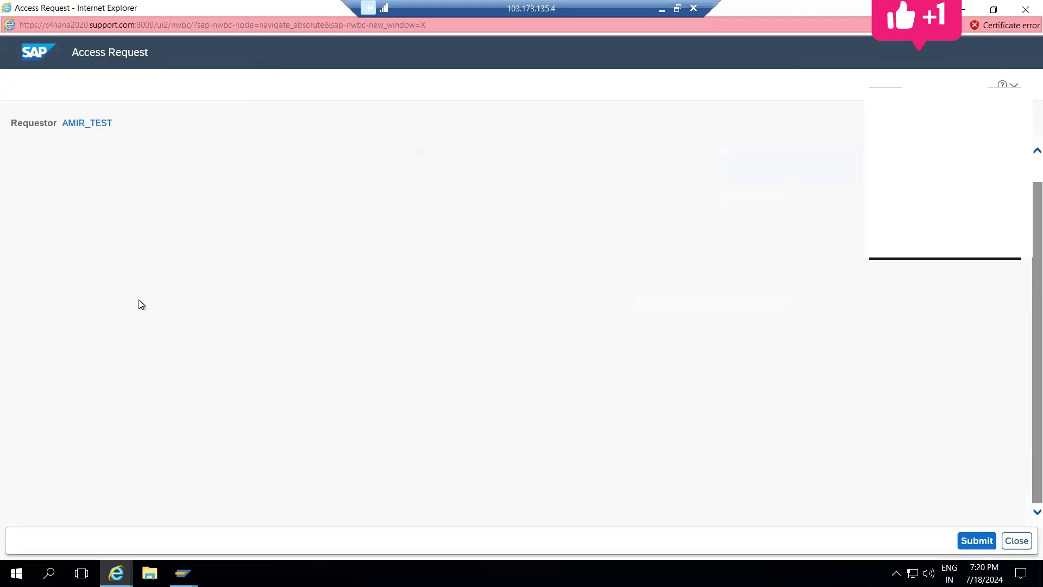
Step: Check User Access and User Details, then view the Risk Violation analysis settings and run button
{"action": "left_click", "coordinate": [58, 308]}
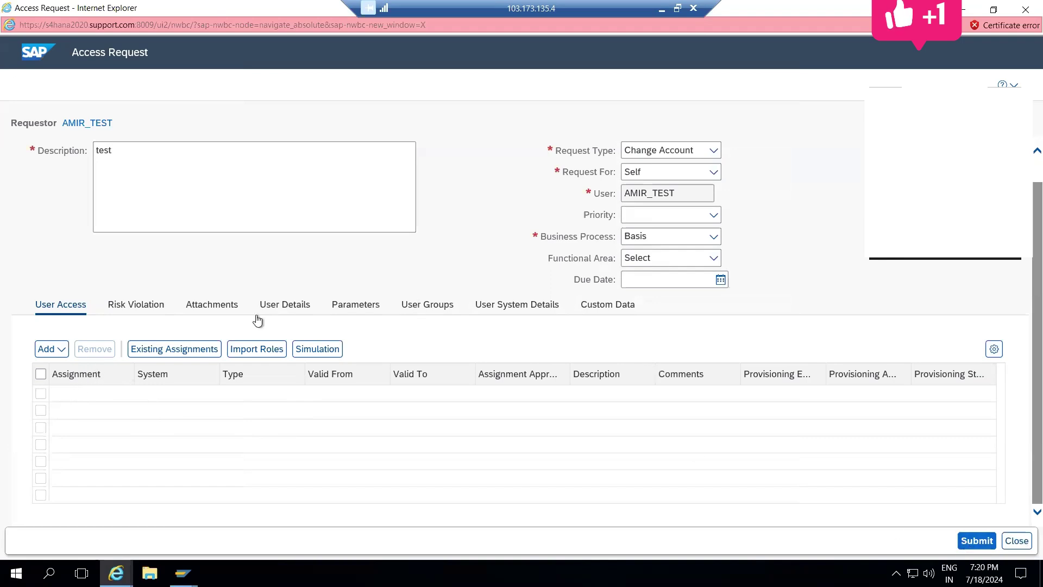
{"action": "left_click", "coordinate": [283, 306]}
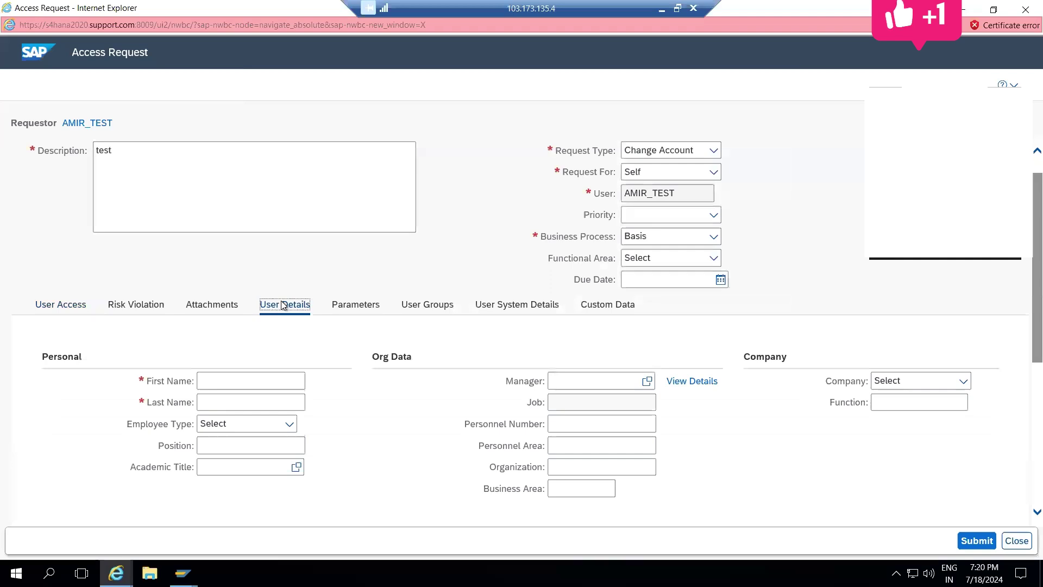
{"action": "left_click", "coordinate": [201, 407]}
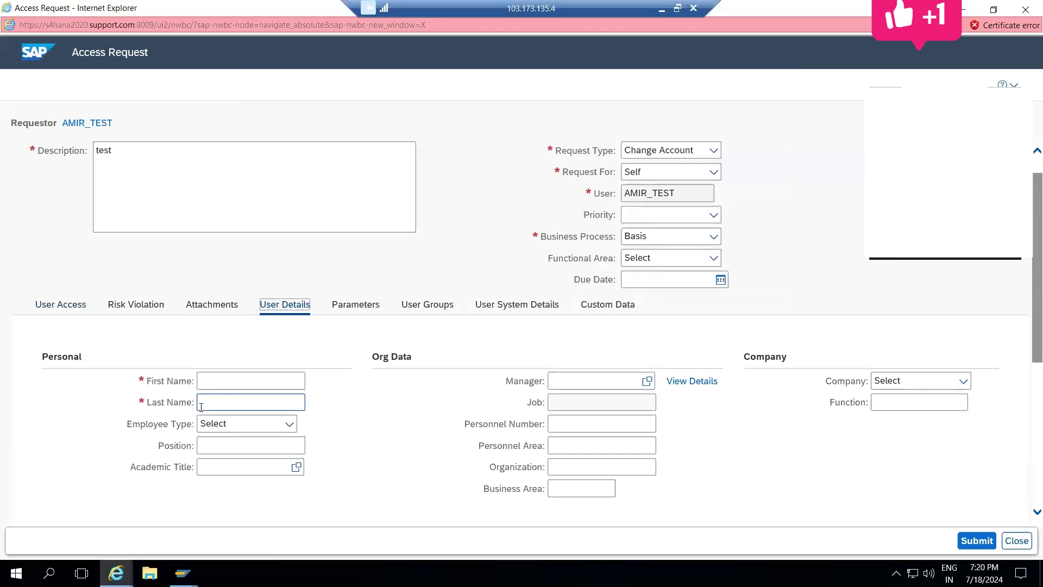
{"action": "left_click", "coordinate": [150, 305]}
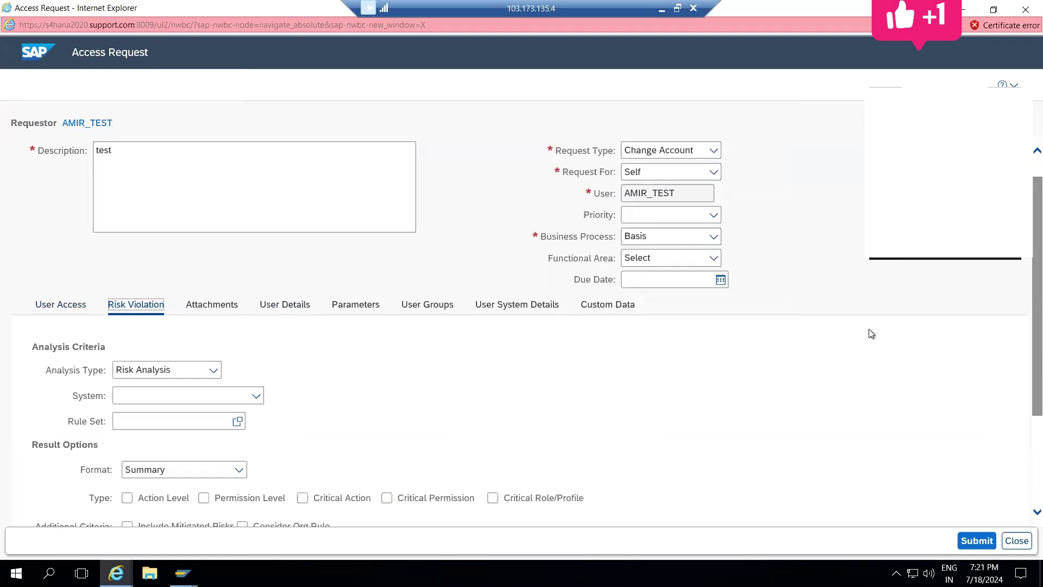
{"action": "scroll", "coordinate": [1024, 319], "scroll_direction": "down", "scroll_amount": 3}
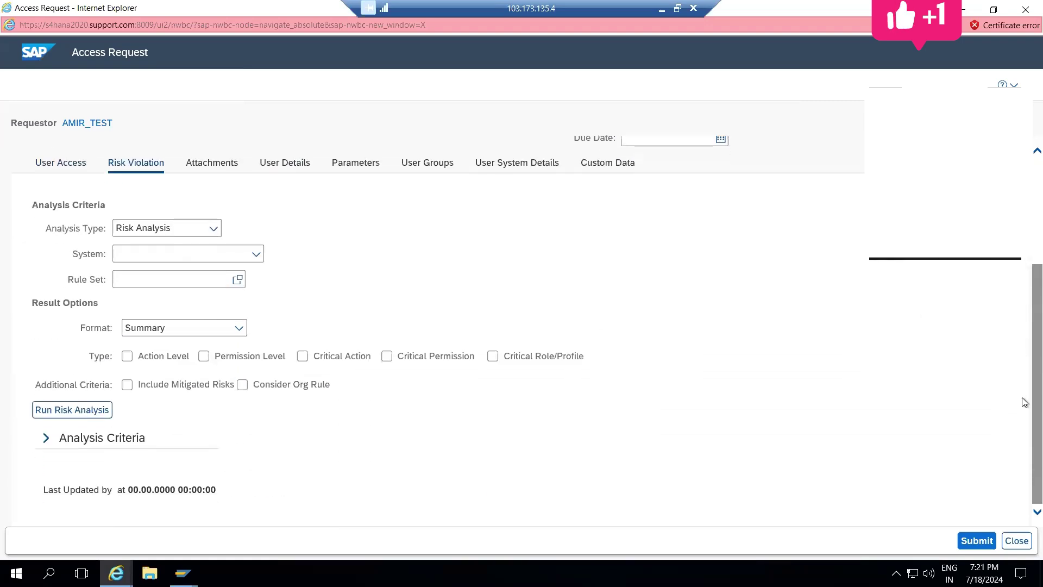
{"action": "scroll", "coordinate": [1024, 356], "scroll_direction": "up", "scroll_amount": 1}
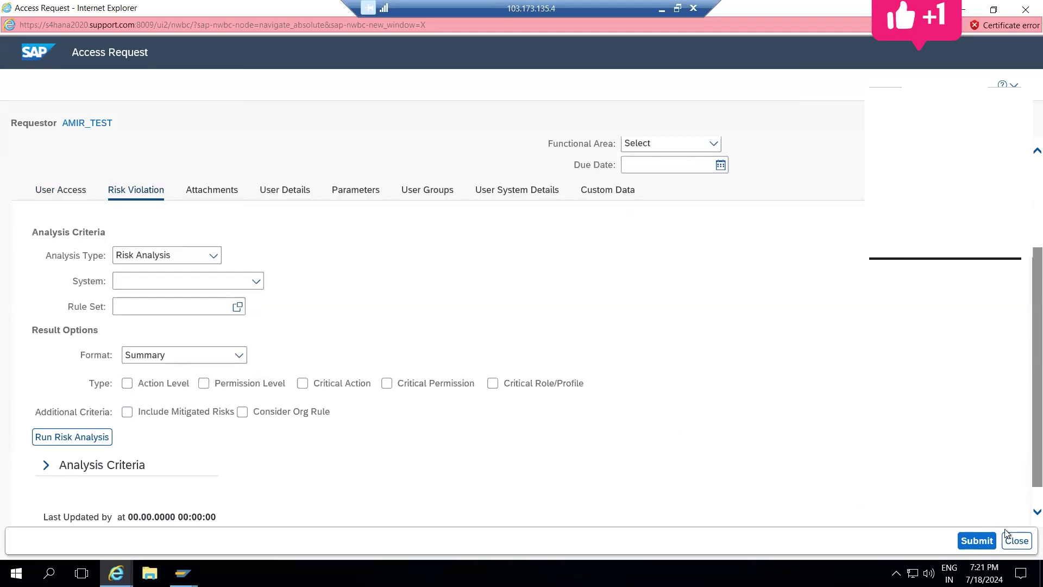
Step: Close the Access Request window without saving, confirming the unsaved-data warning
{"action": "left_click", "coordinate": [1018, 542]}
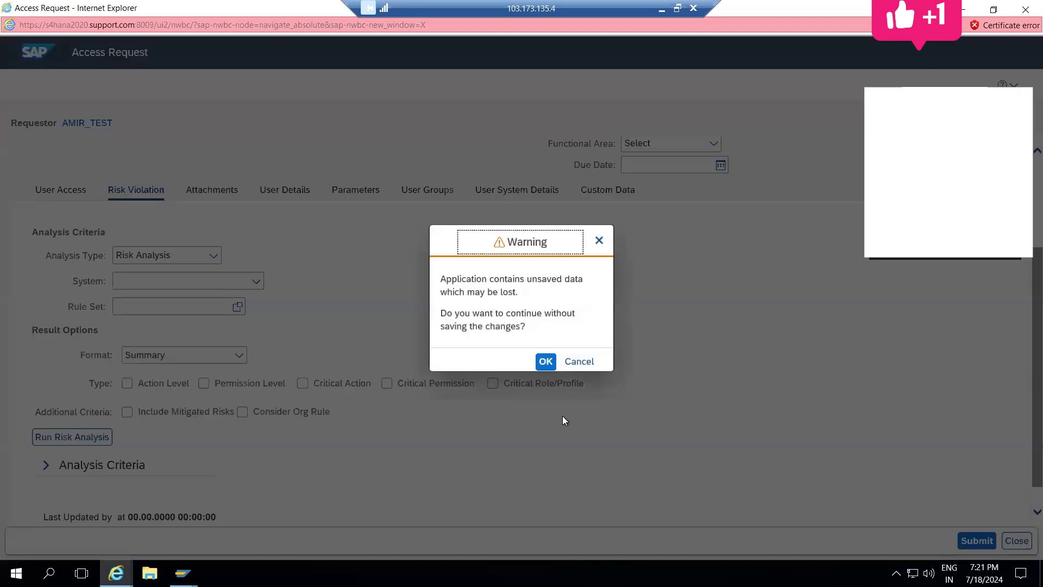
{"action": "left_click", "coordinate": [545, 362]}
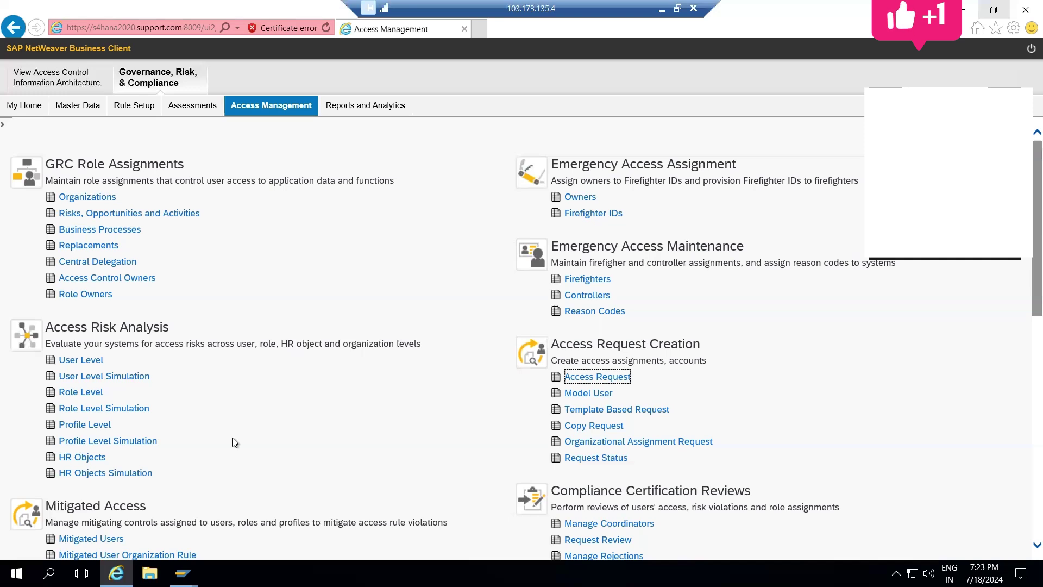
Step: Minimize the remote session and scroll the Word notes to the simulation process overview on page 10
{"action": "left_click", "coordinate": [658, 11]}
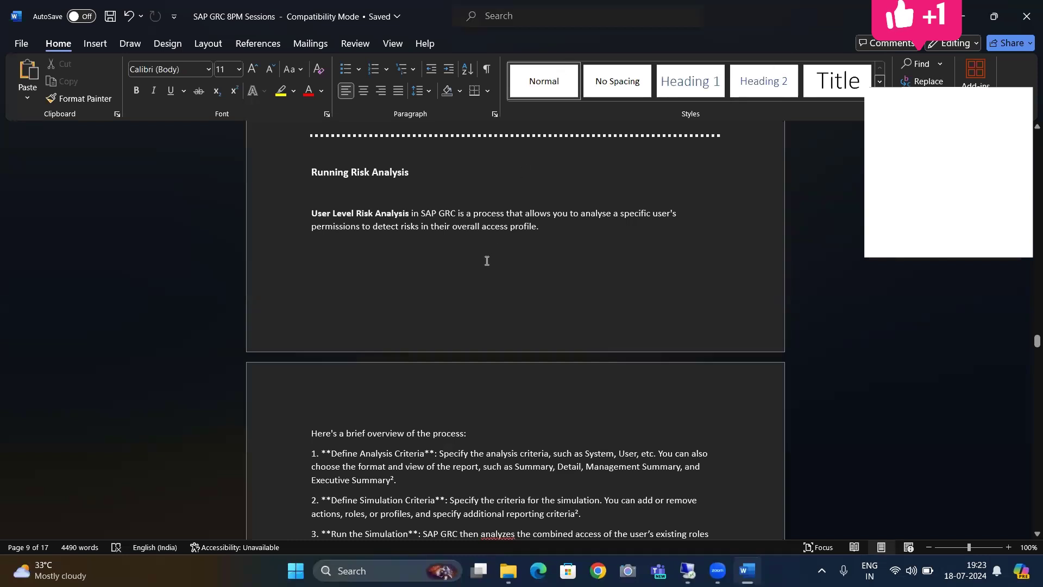
{"action": "scroll", "coordinate": [487, 261], "scroll_direction": "down", "scroll_amount": 3}
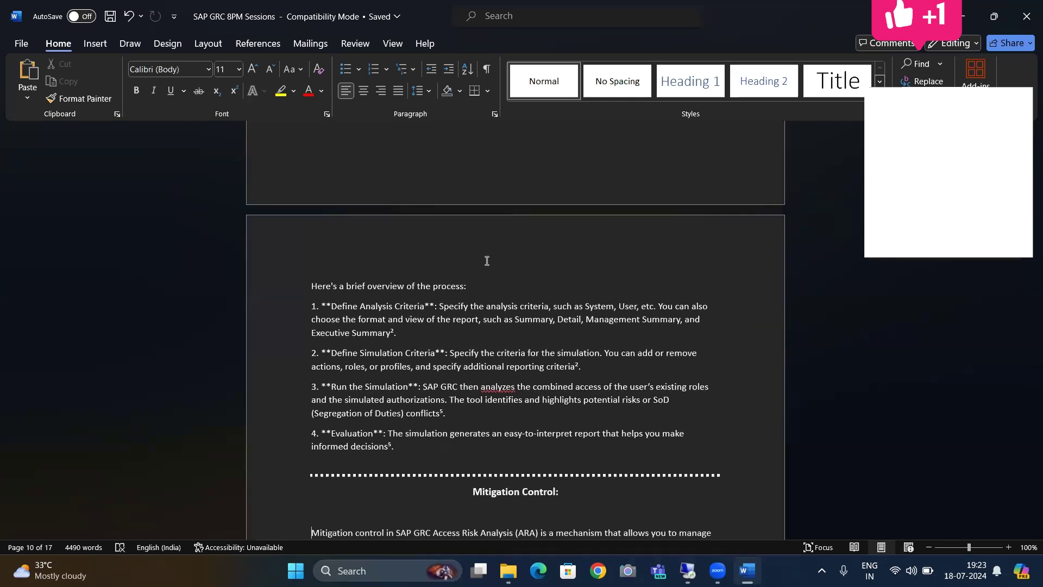
{"action": "scroll", "coordinate": [487, 261], "scroll_direction": "down", "scroll_amount": 1}
{"action": "scroll", "coordinate": [487, 261], "scroll_direction": "down", "scroll_amount": 1}
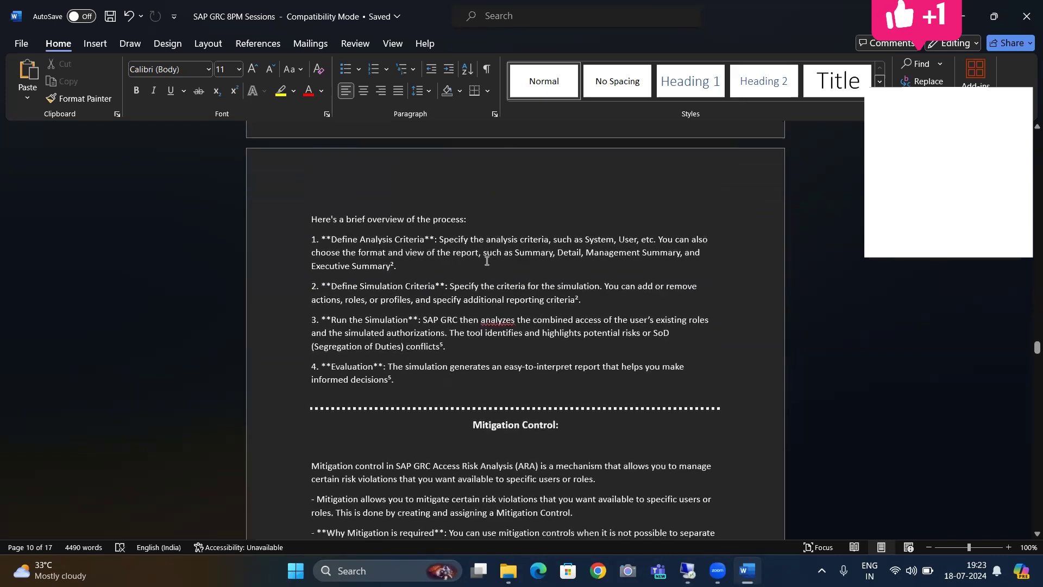
{"action": "double_click", "coordinate": [398, 221]}
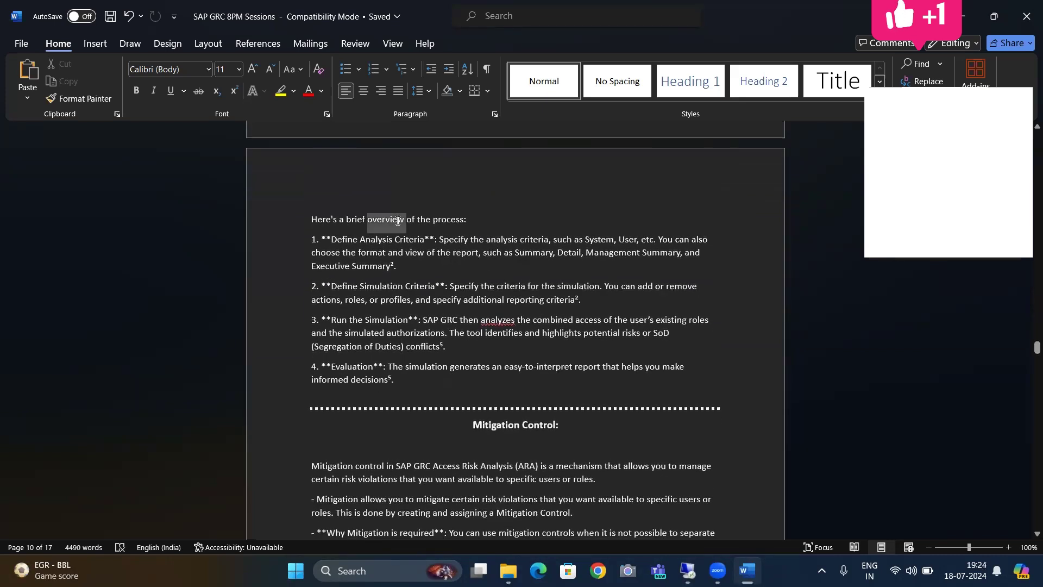
{"action": "mouse_move", "coordinate": [397, 220]}
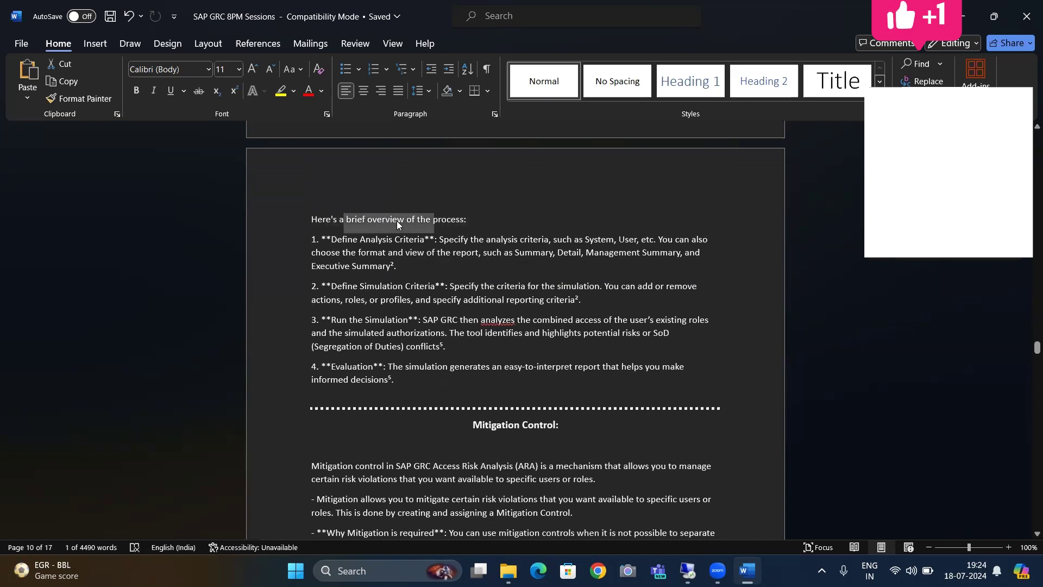
{"action": "left_click", "coordinate": [399, 225]}
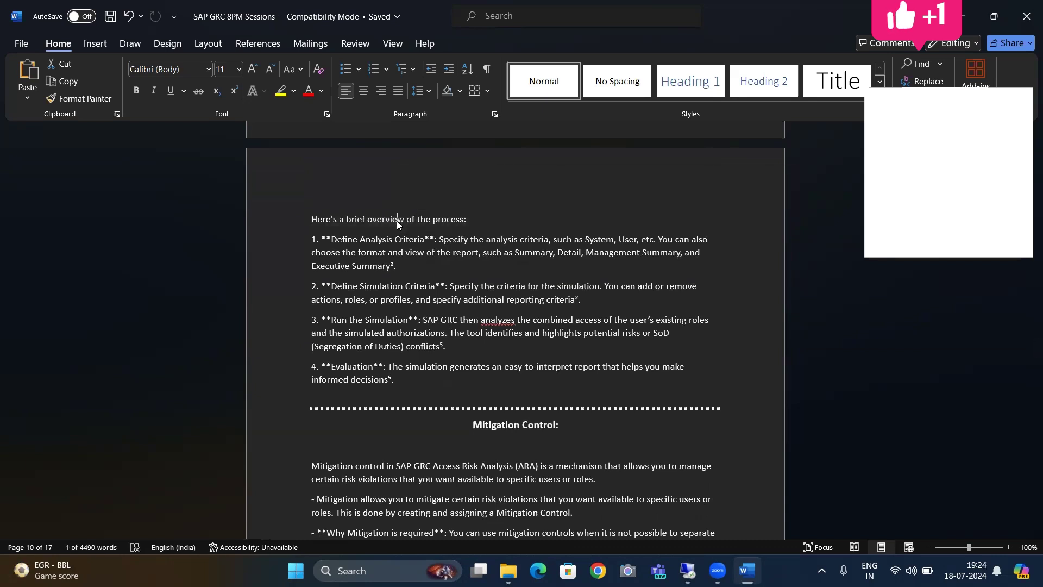
Step: Enlarge the line 'Here's a brief overview of the process:' from 11 to 12 point
{"action": "triple_click", "coordinate": [396, 221]}
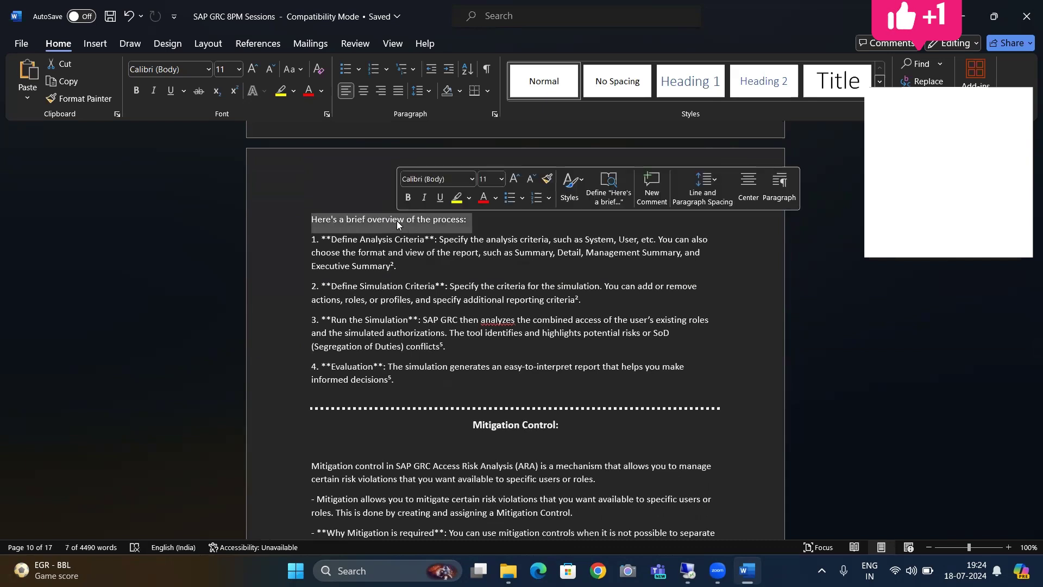
{"action": "key", "text": "ctrl+bracketright"}
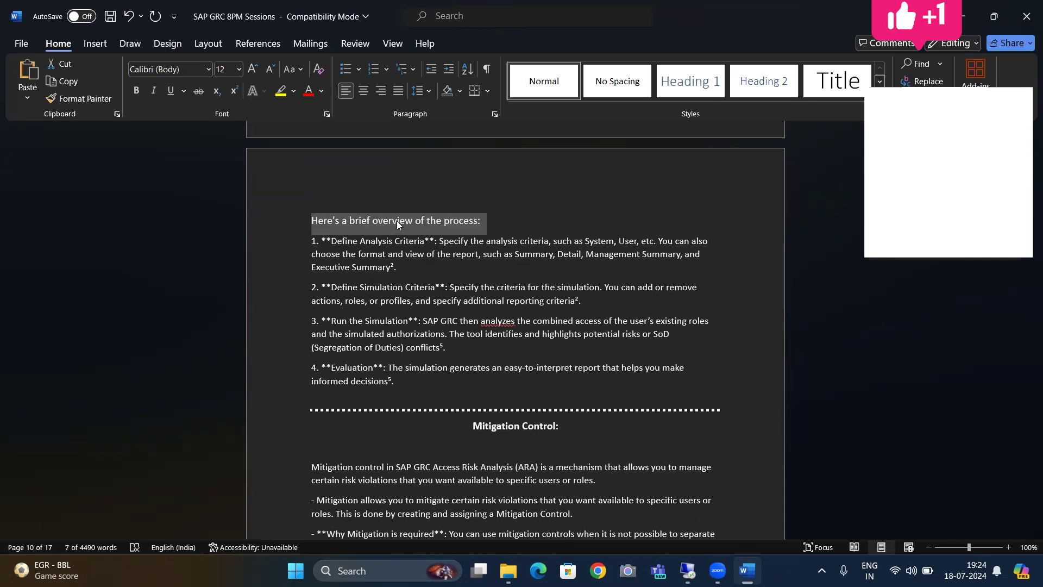
{"action": "key", "text": "Down"}
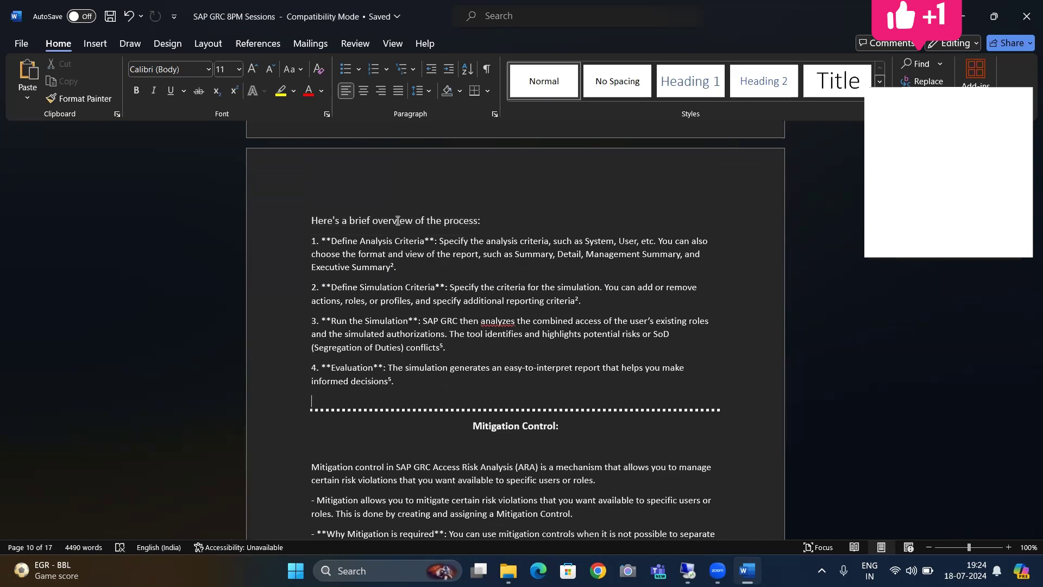
Step: Zoom the document to 120% and view the Mitigation Control section
{"action": "scroll", "coordinate": [398, 221], "scroll_direction": "down", "scroll_amount": 1}
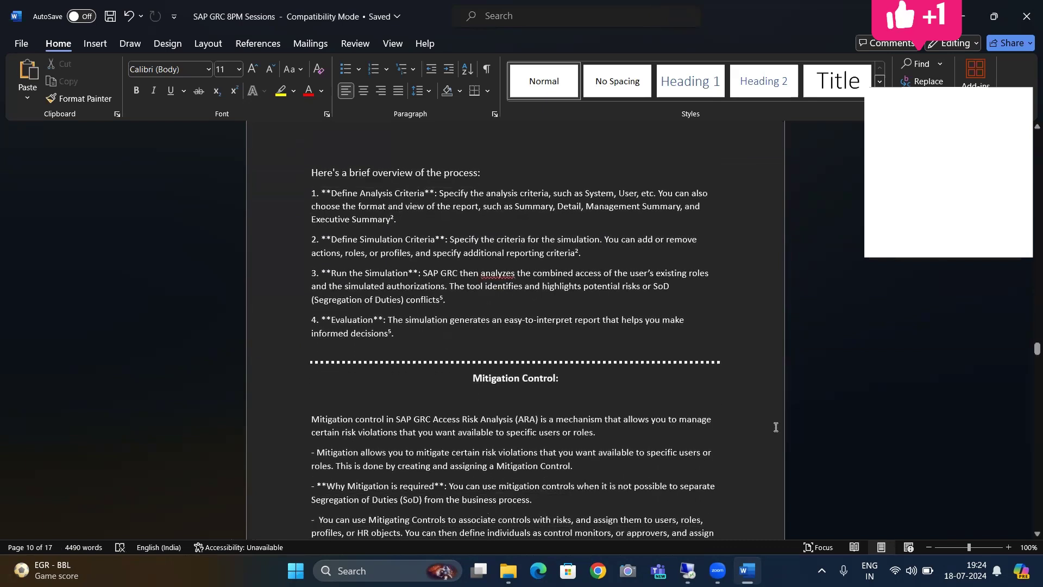
{"action": "left_click", "coordinate": [1009, 547]}
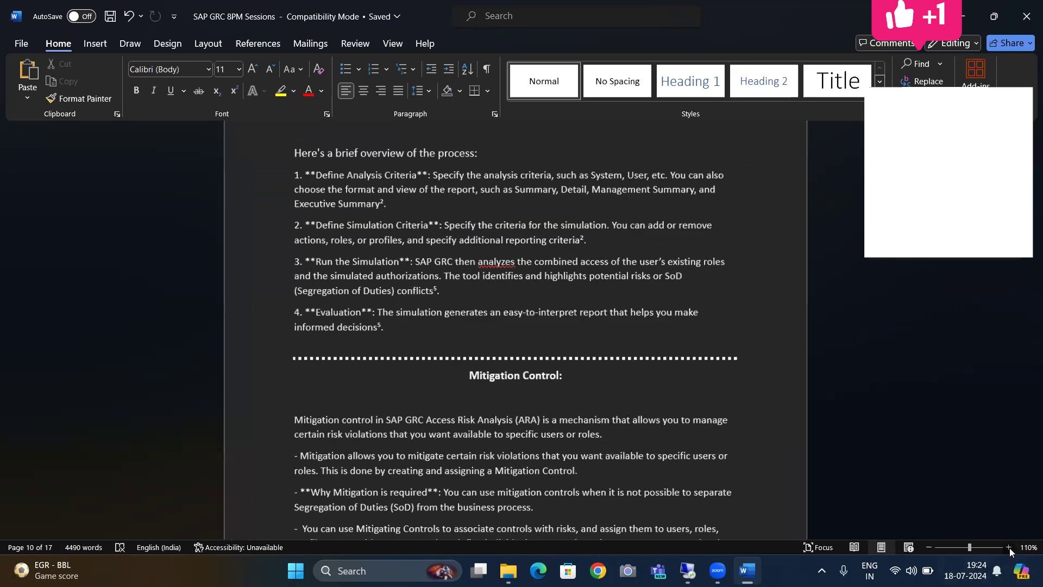
{"action": "left_click", "coordinate": [1009, 547]}
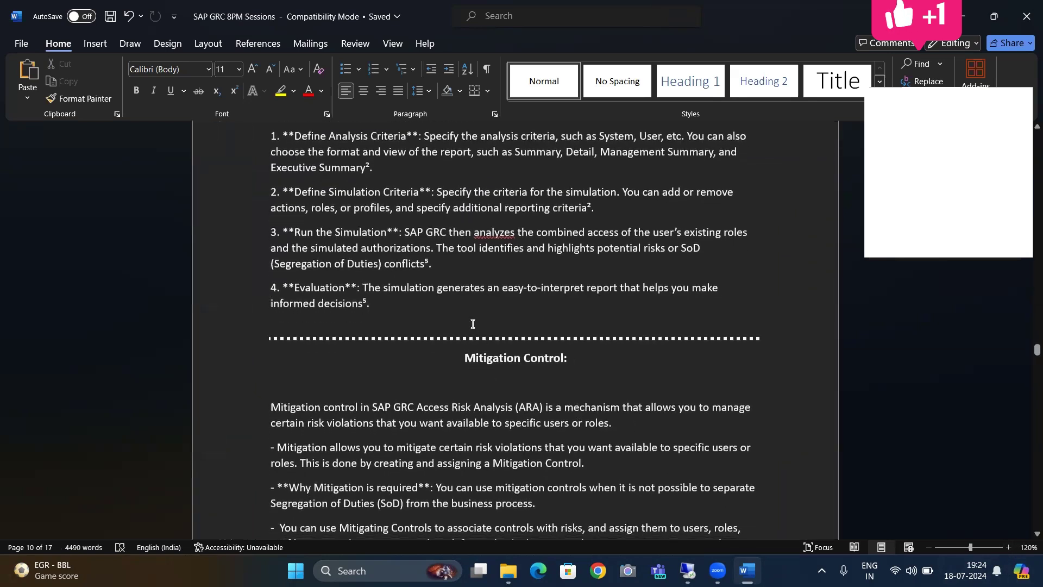
{"action": "scroll", "coordinate": [472, 324], "scroll_direction": "down", "scroll_amount": 3}
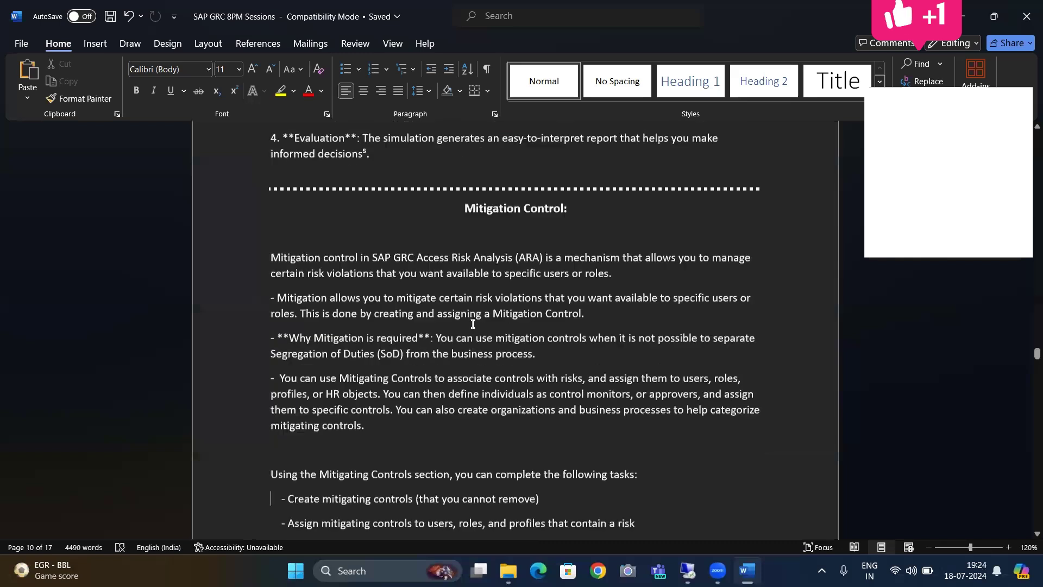
{"action": "scroll", "coordinate": [473, 324], "scroll_direction": "up", "scroll_amount": 1}
{"action": "scroll", "coordinate": [473, 324], "scroll_direction": "up", "scroll_amount": 3}
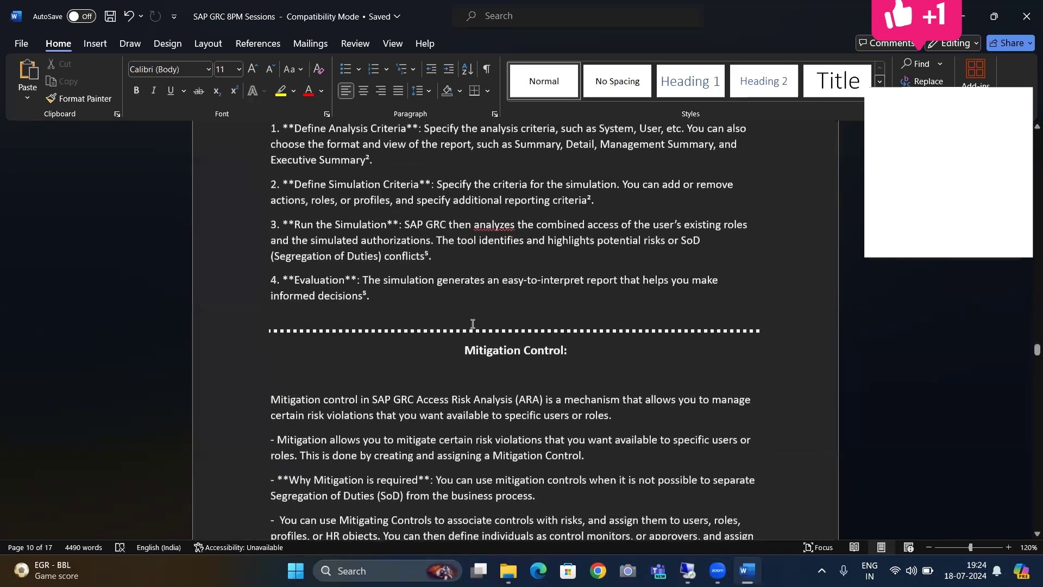
Step: Switch from Word back to the remote NetWeaver Business Client session with Alt+Tab
{"action": "key", "text": "alt+Tab"}
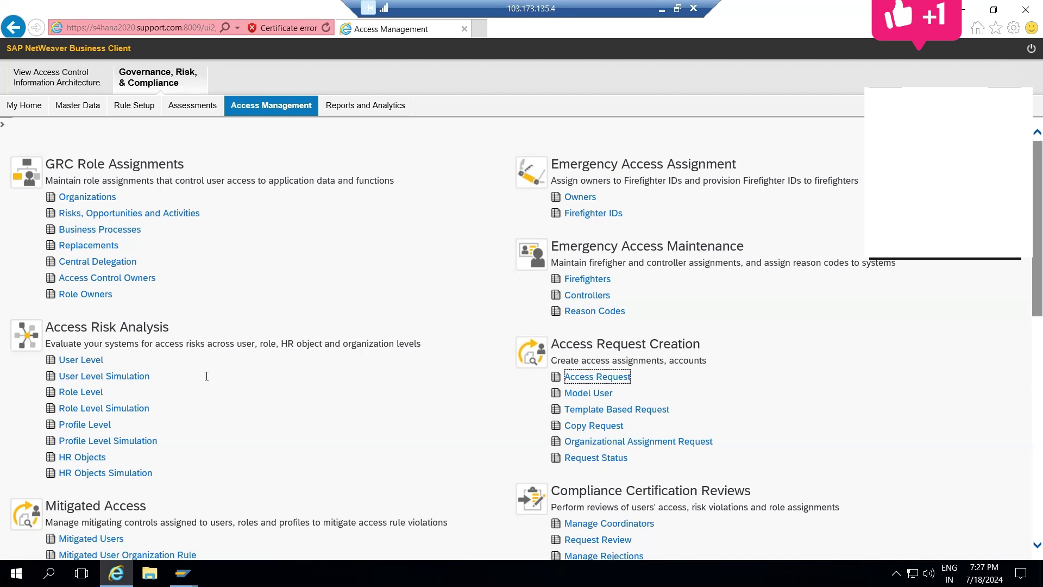
Step: Highlight the Access Risk Analysis heading and its description line in the work center
{"action": "left_click", "coordinate": [190, 333]}
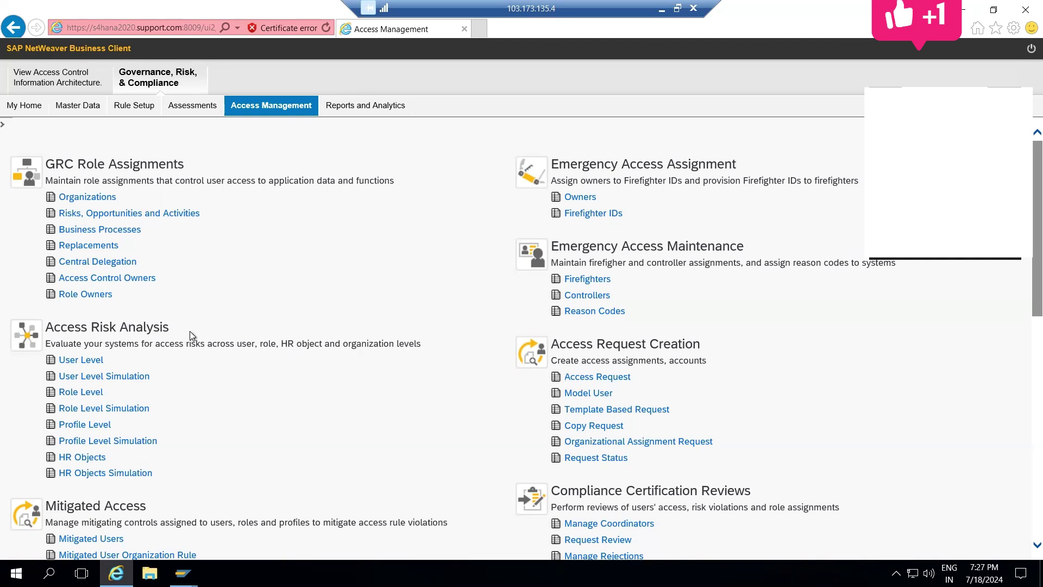
{"action": "triple_click", "coordinate": [126, 328]}
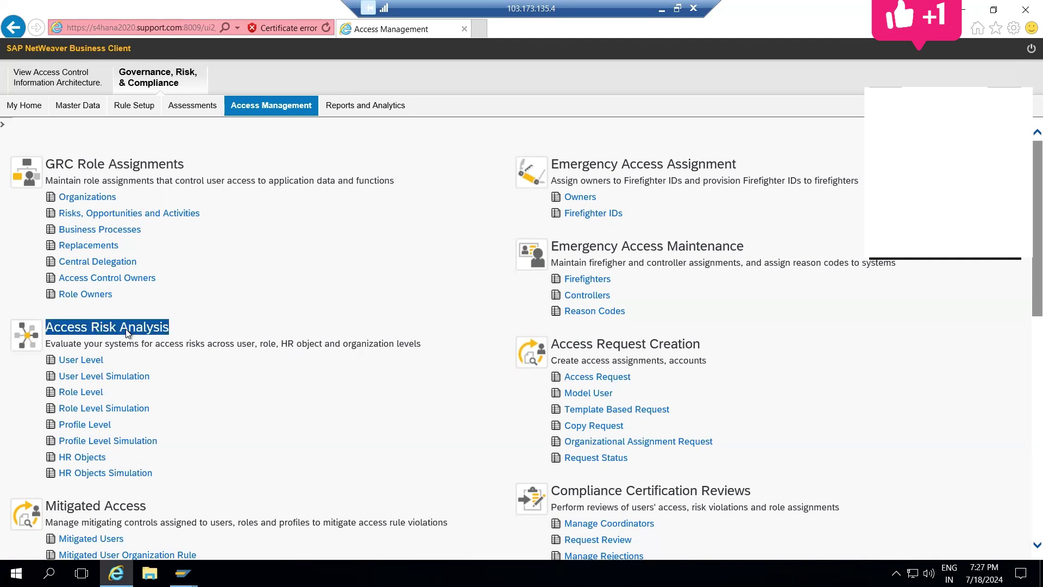
{"action": "left_click", "coordinate": [127, 328]}
{"action": "triple_click", "coordinate": [137, 346]}
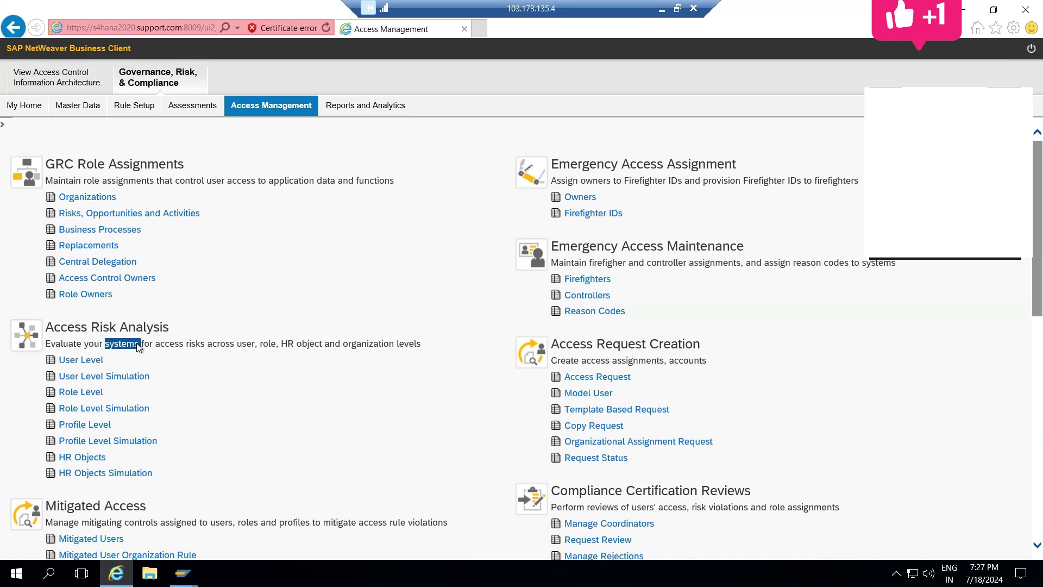
{"action": "left_click", "coordinate": [149, 322]}
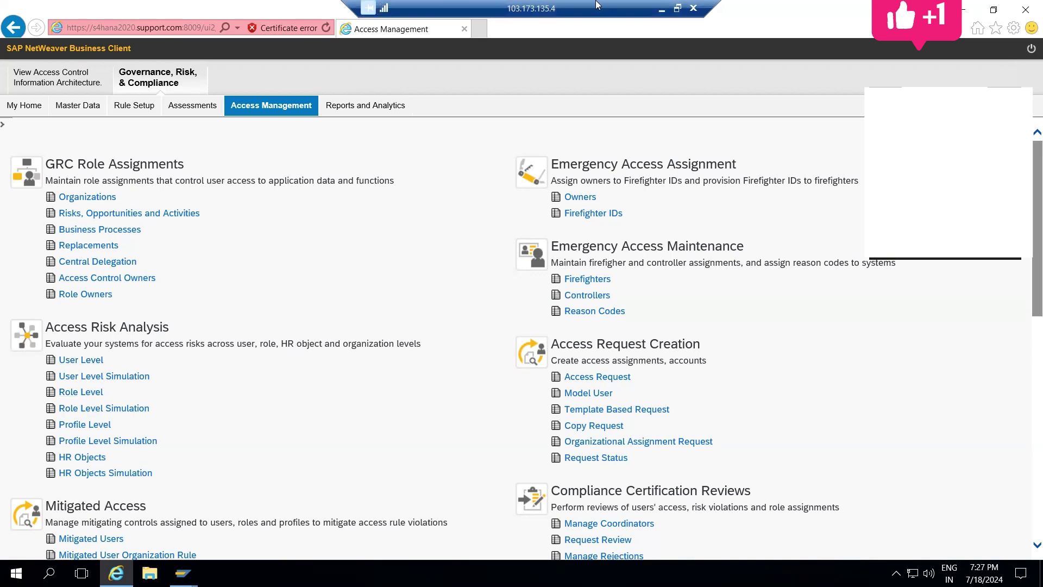
Step: Minimize the remote session to return to the Word notes at the four-step simulation overview
{"action": "left_click", "coordinate": [661, 8]}
{"action": "key", "text": "Up"}
{"action": "key", "text": "Up"}
{"action": "key", "text": "Up"}
{"action": "key", "text": "Up"}
{"action": "key", "text": "Up"}
{"action": "key", "text": "Up"}
{"action": "key", "text": "Up"}
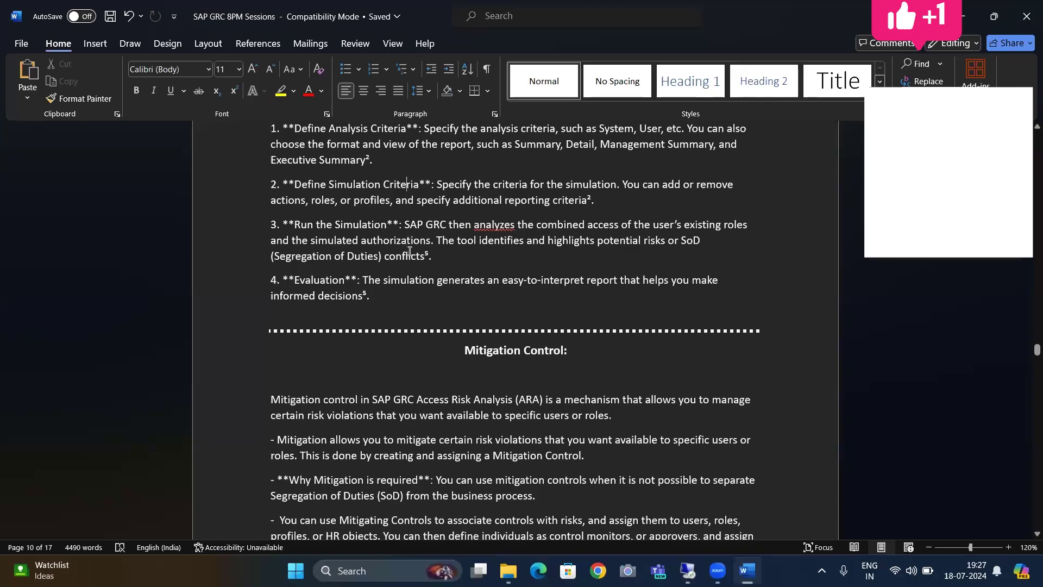
{"action": "key", "text": "Down"}
{"action": "key", "text": "Down"}
{"action": "key", "text": "Down"}
{"action": "key", "text": "Down"}
{"action": "key", "text": "Down"}
{"action": "key", "text": "Down"}
{"action": "key", "text": "Down"}
{"action": "key", "text": "Down"}
{"action": "key", "text": "Down"}
{"action": "key", "text": "Down"}
{"action": "key", "text": "Down"}
{"action": "key", "text": "Down"}
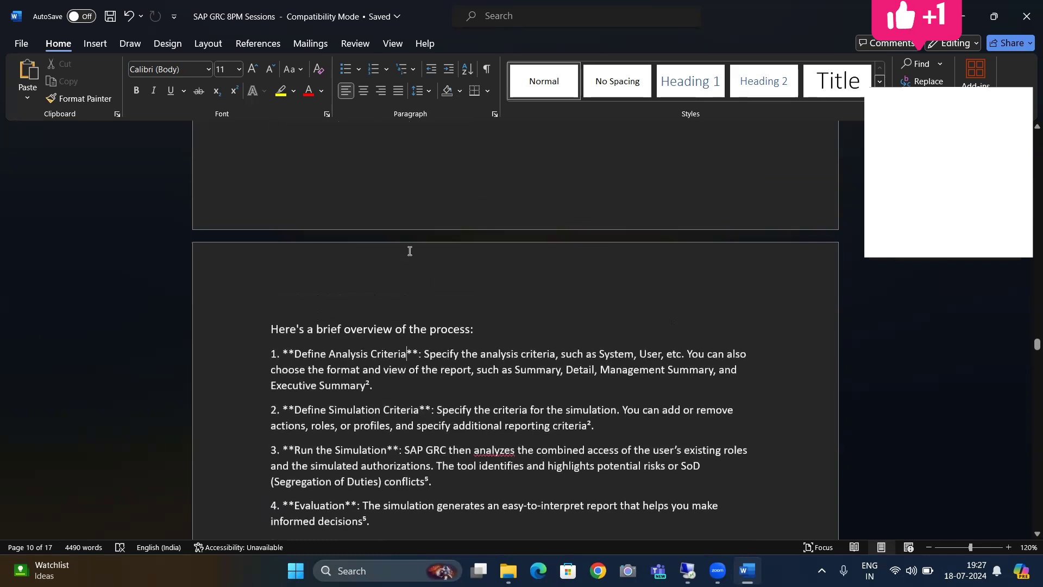
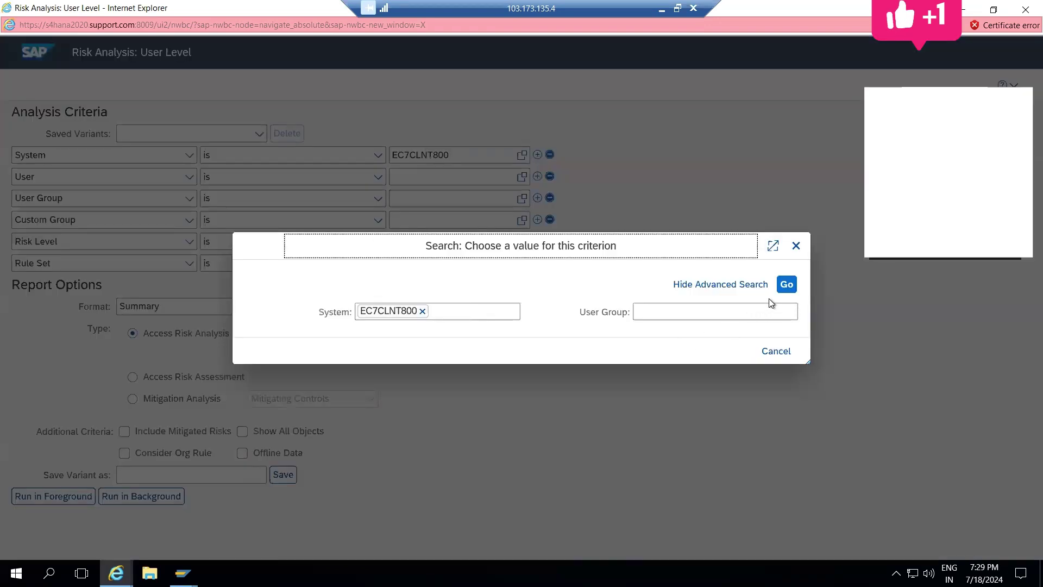
Step: Set the user group to DEMO and the risk level to All
{"action": "left_click", "coordinate": [786, 284]}
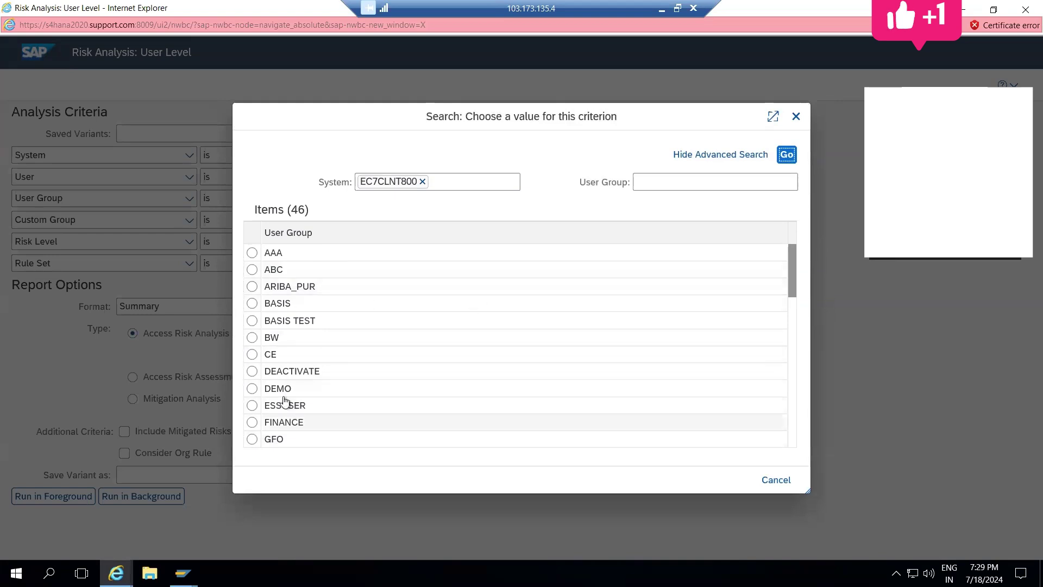
{"action": "left_click", "coordinate": [248, 396]}
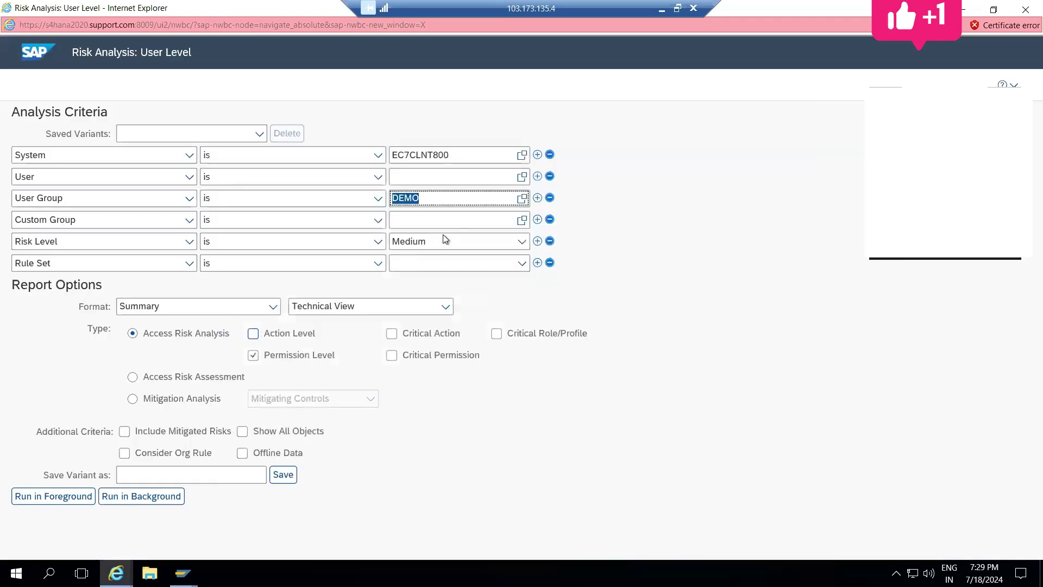
{"action": "left_click", "coordinate": [609, 221]}
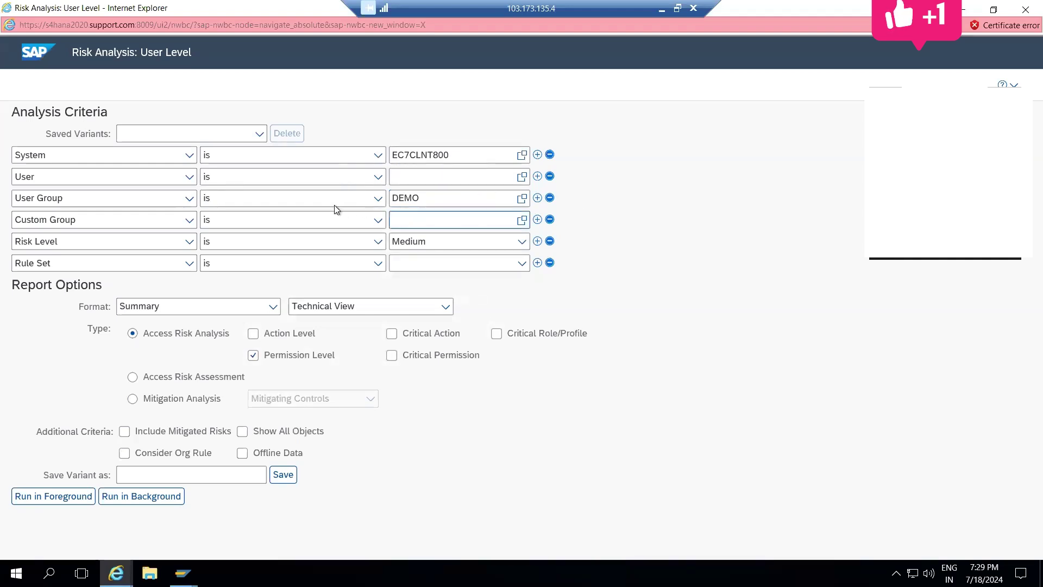
{"action": "left_click", "coordinate": [522, 243]}
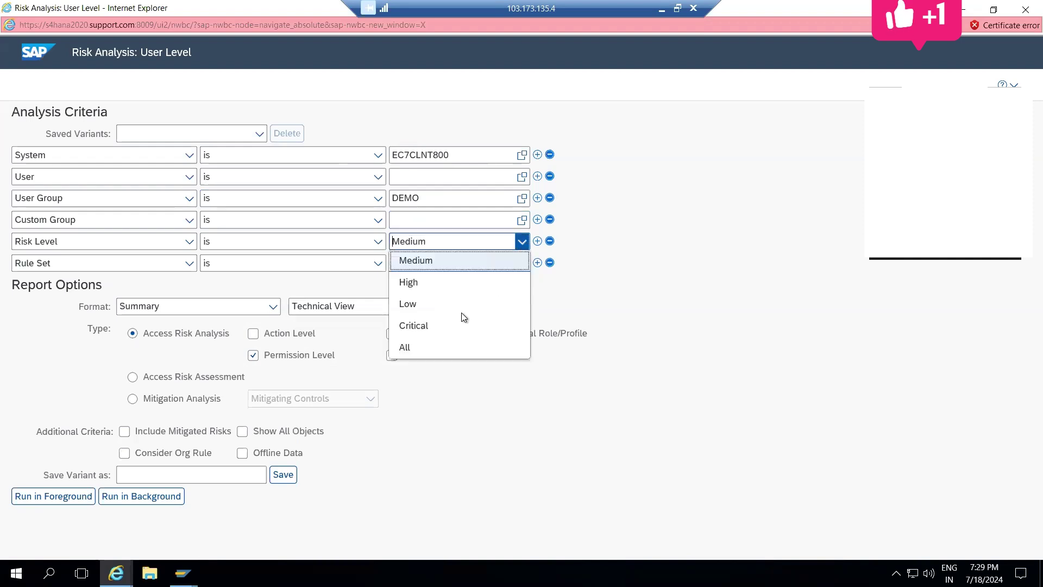
{"action": "left_click", "coordinate": [412, 347]}
{"action": "left_click", "coordinate": [702, 240]}
Step: Choose rule set Test instead of Global and include action-level risks
{"action": "left_click", "coordinate": [522, 264]}
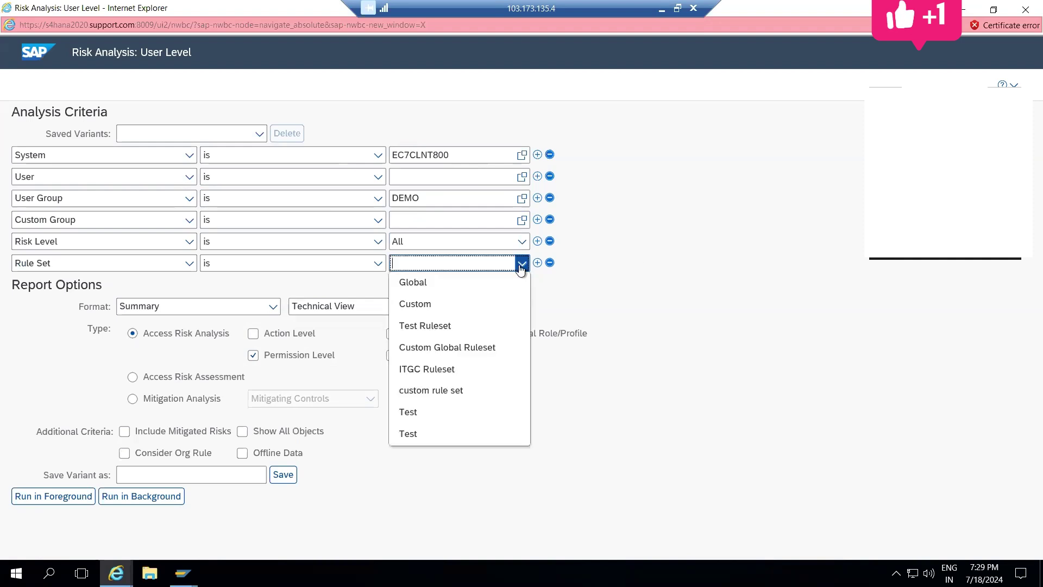
{"action": "left_click", "coordinate": [416, 281]}
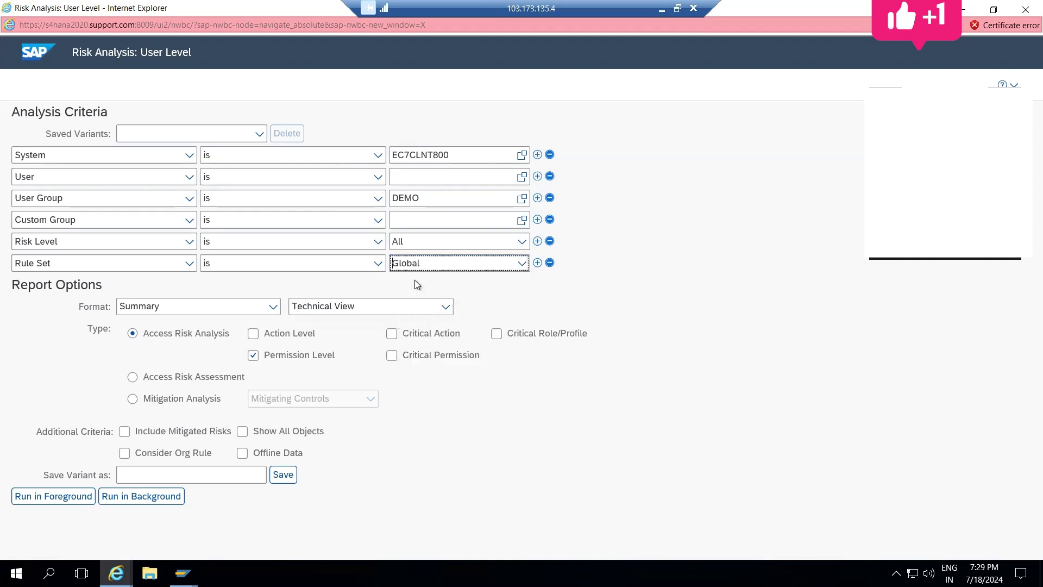
{"action": "left_click", "coordinate": [479, 269]}
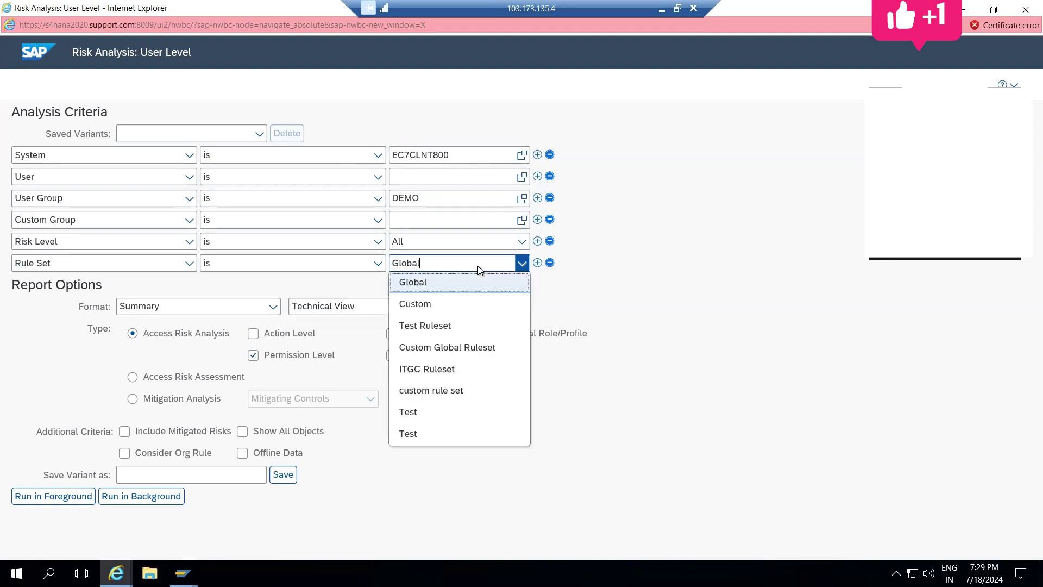
{"action": "left_click", "coordinate": [414, 434]}
{"action": "left_click", "coordinate": [625, 263]}
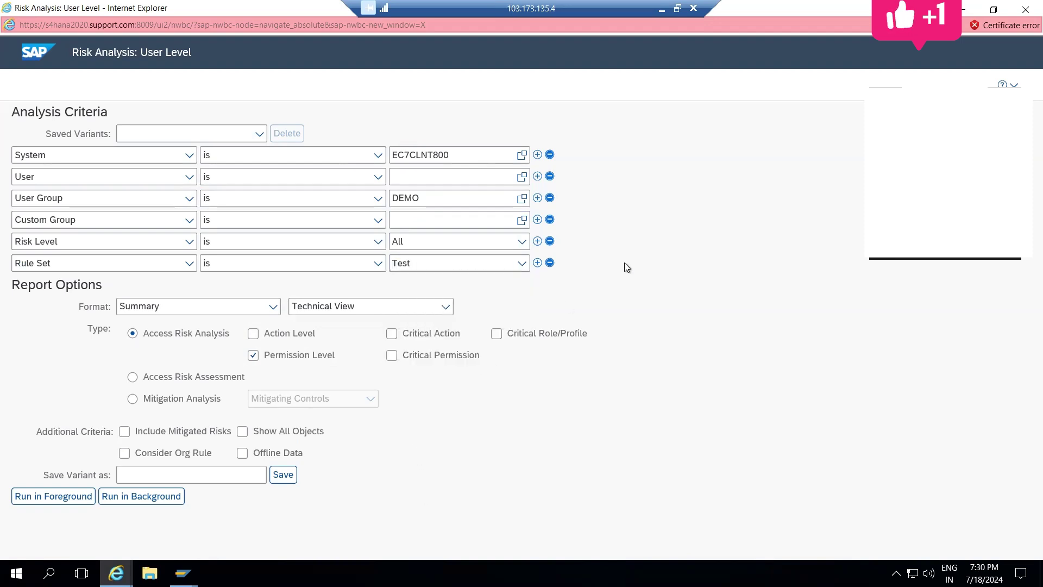
{"action": "left_click", "coordinate": [253, 334]}
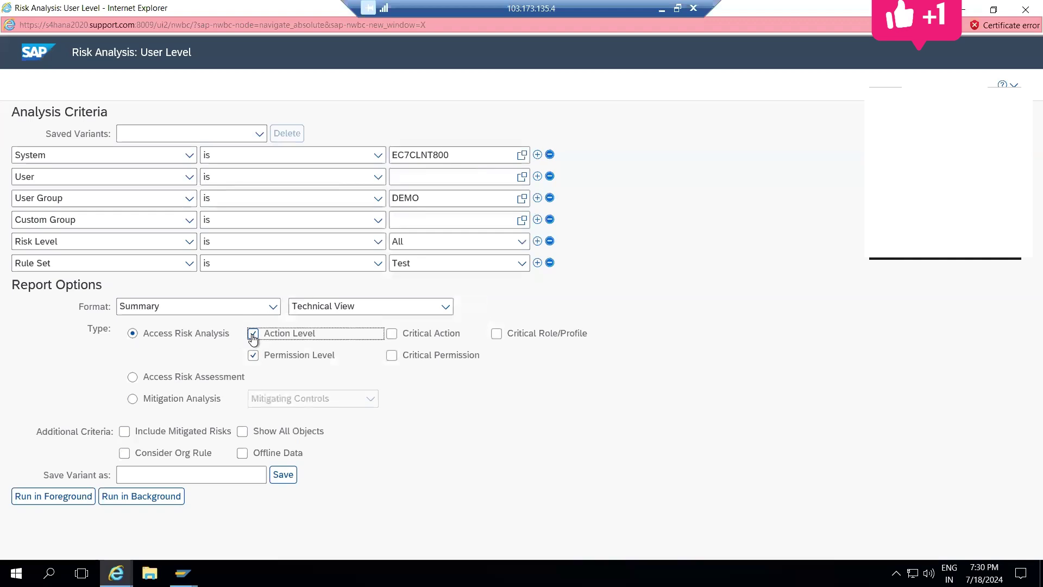
Step: Schedule a background run named 'Test' for 18.07.2024 at 19:31:12, minute set to 31
{"action": "left_click", "coordinate": [126, 504]}
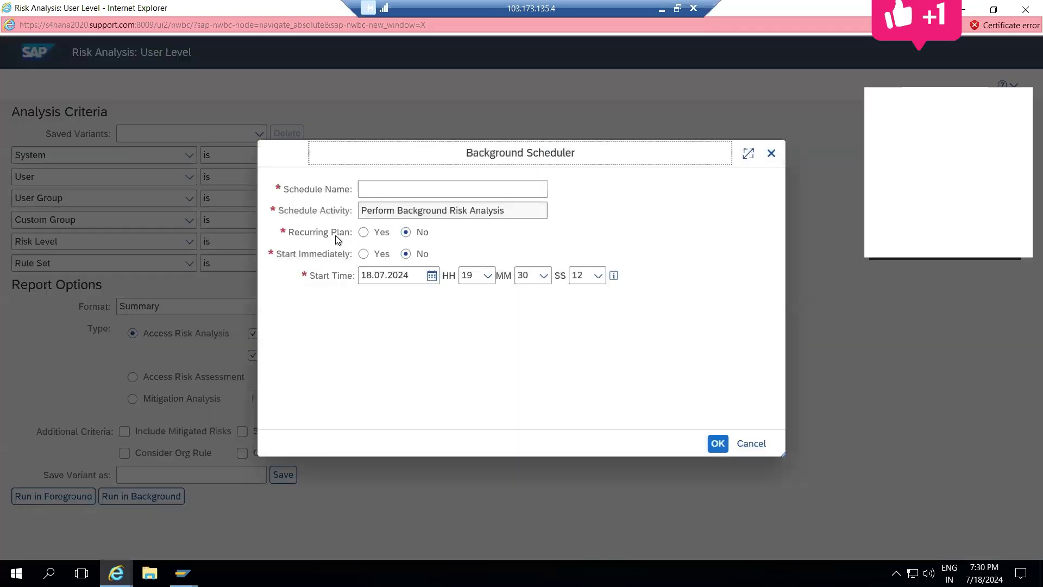
{"action": "left_click", "coordinate": [376, 190]}
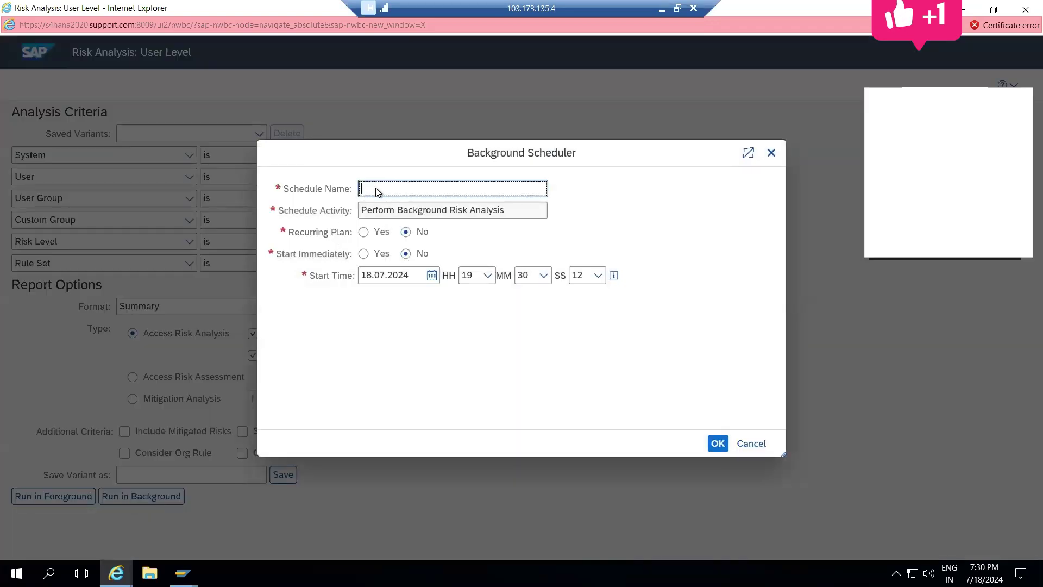
{"action": "type", "text": "Test"}
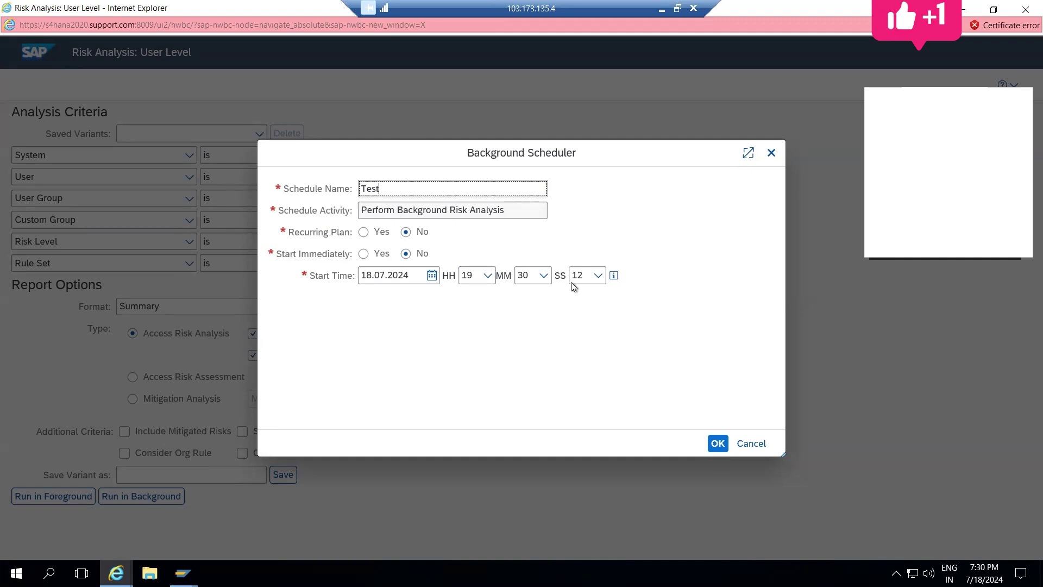
{"action": "left_click", "coordinate": [543, 276]}
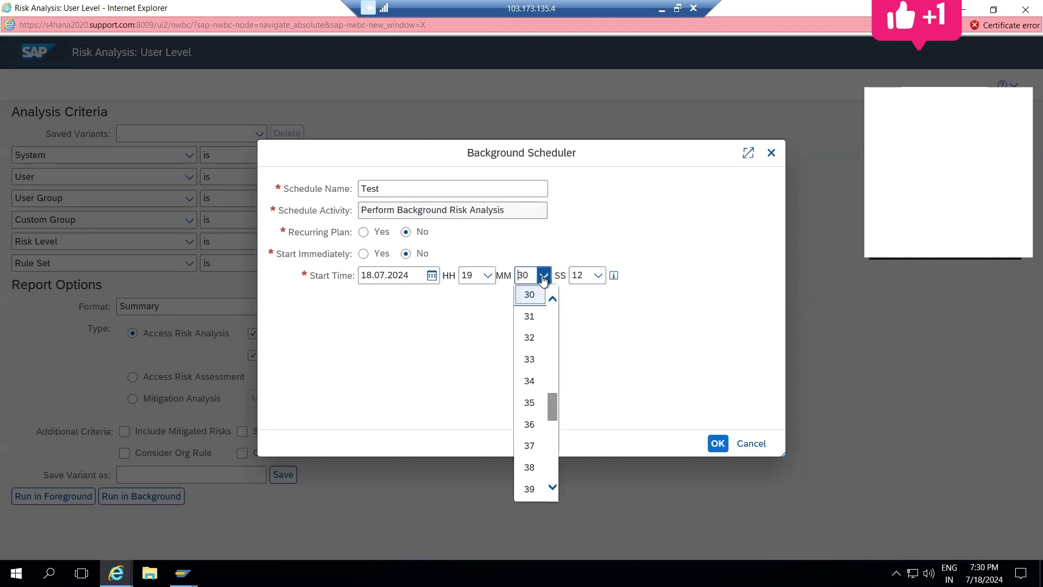
{"action": "left_click", "coordinate": [530, 316]}
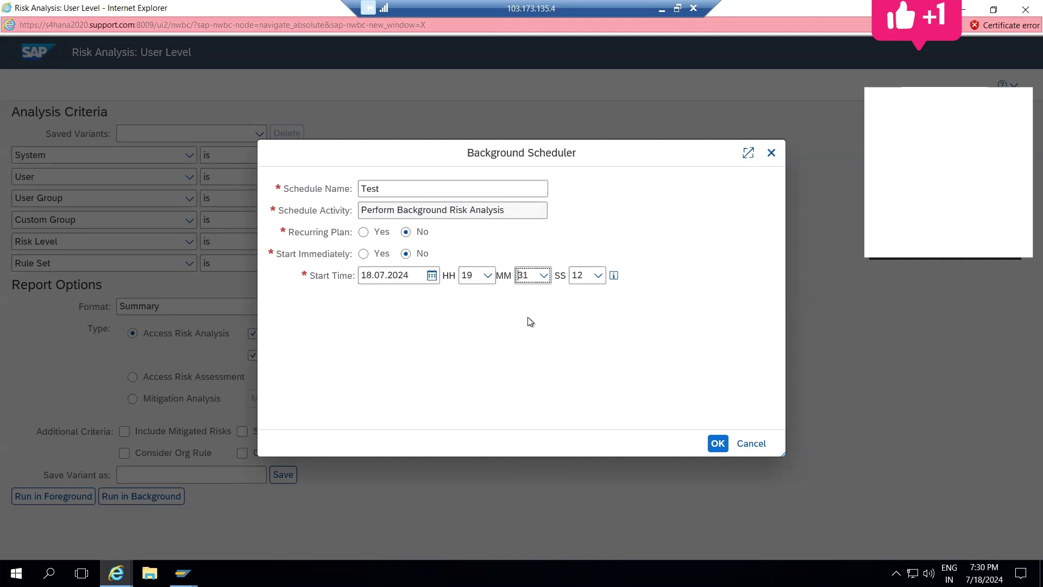
{"action": "left_click", "coordinate": [717, 444]}
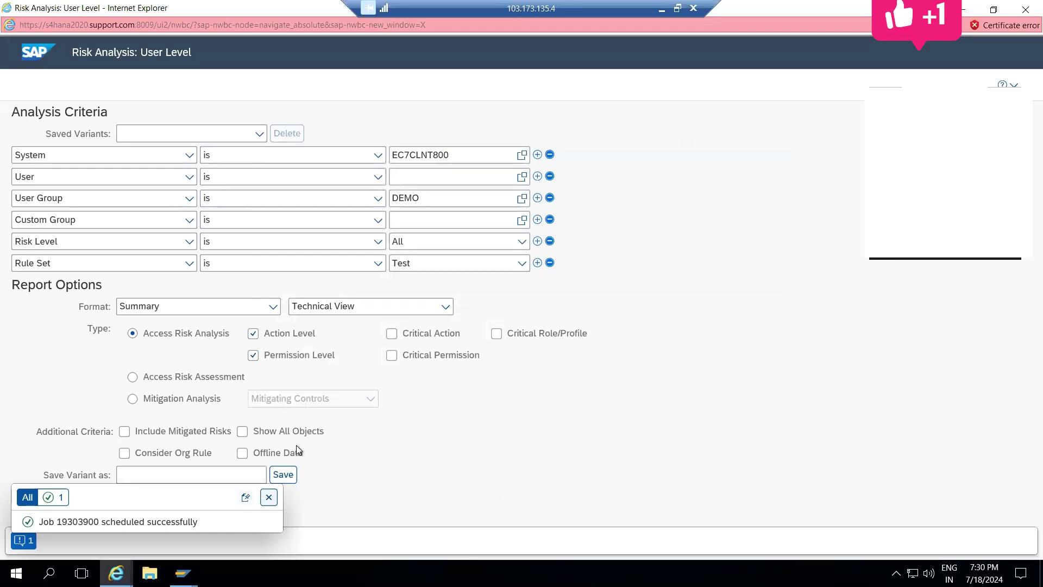
Step: Close the risk analysis and open the Background Jobs monitor in full screen
{"action": "left_click", "coordinate": [1024, 17]}
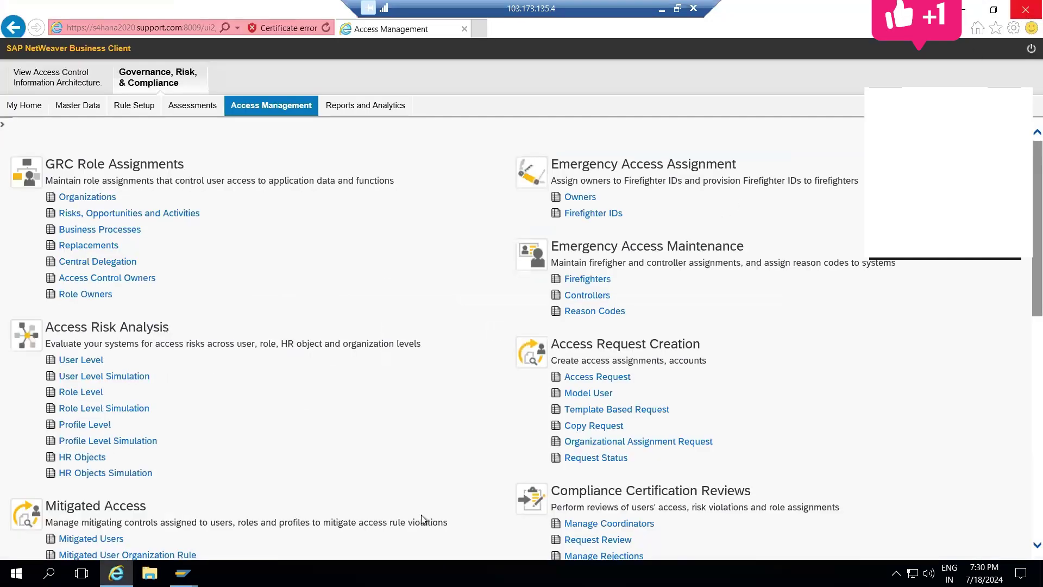
{"action": "scroll", "coordinate": [422, 514], "scroll_direction": "down", "scroll_amount": 10}
{"action": "scroll", "coordinate": [422, 515], "scroll_direction": "up", "scroll_amount": 3}
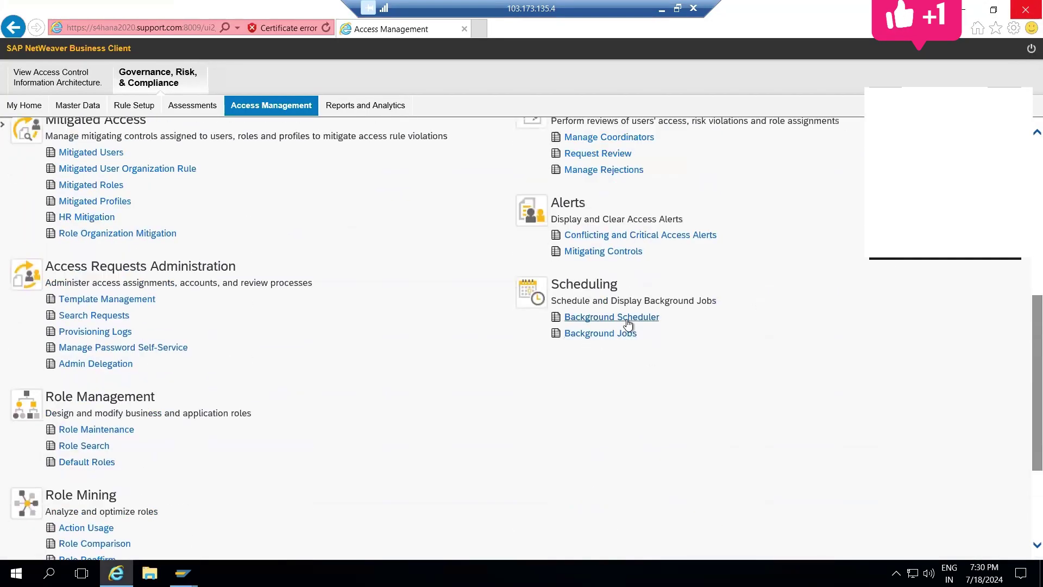
{"action": "left_click", "coordinate": [623, 334]}
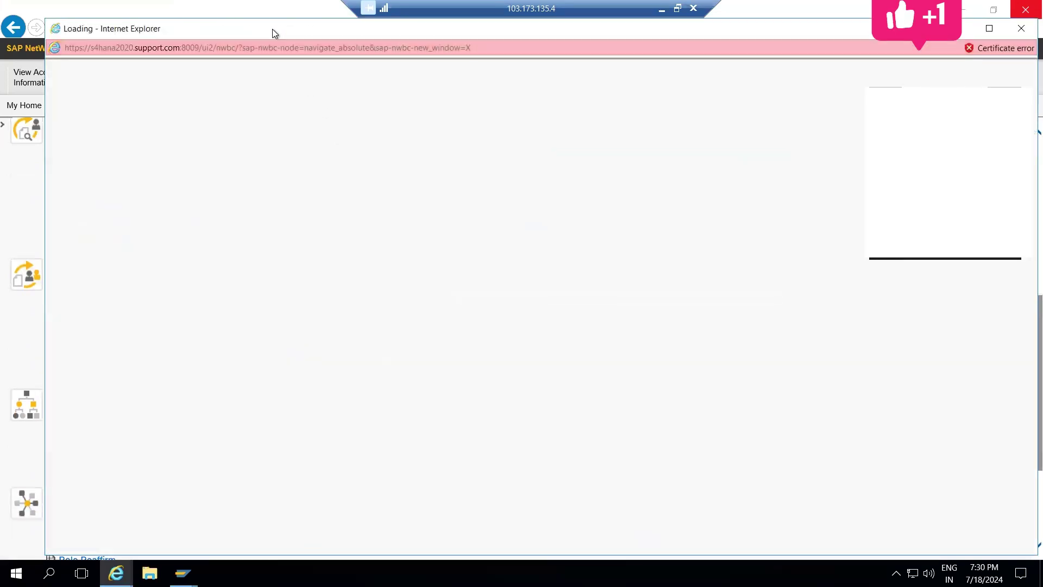
{"action": "double_click", "coordinate": [272, 28]}
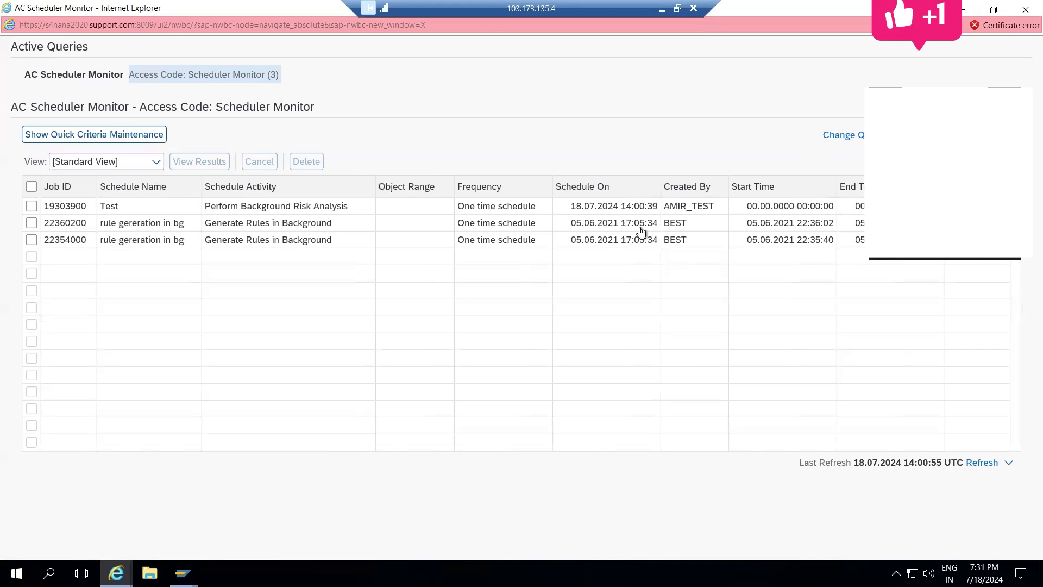
Step: View the Test job's results, then close and reopen the job monitor maximized
{"action": "left_click", "coordinate": [31, 207]}
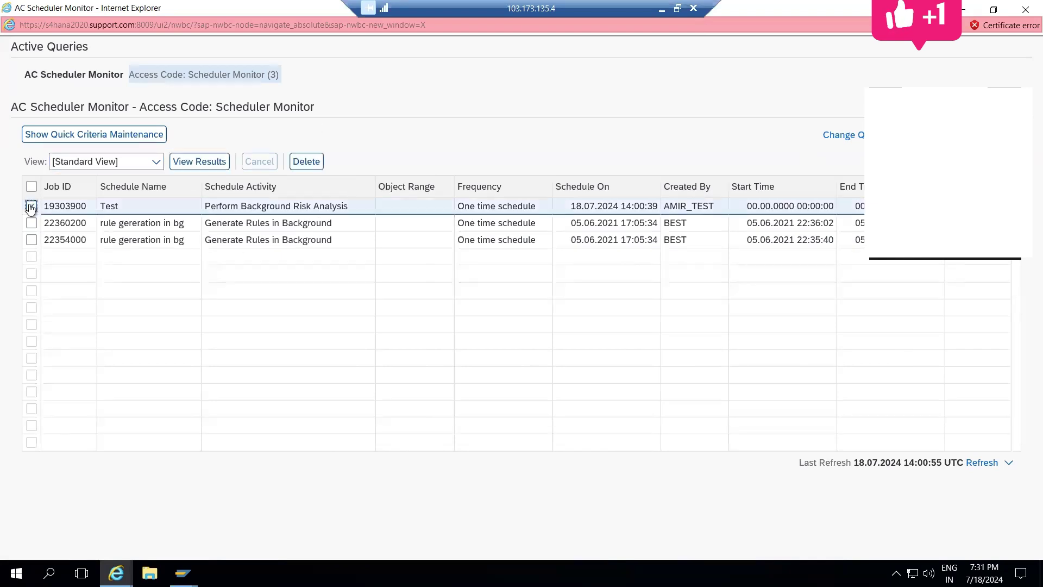
{"action": "left_click", "coordinate": [180, 161]}
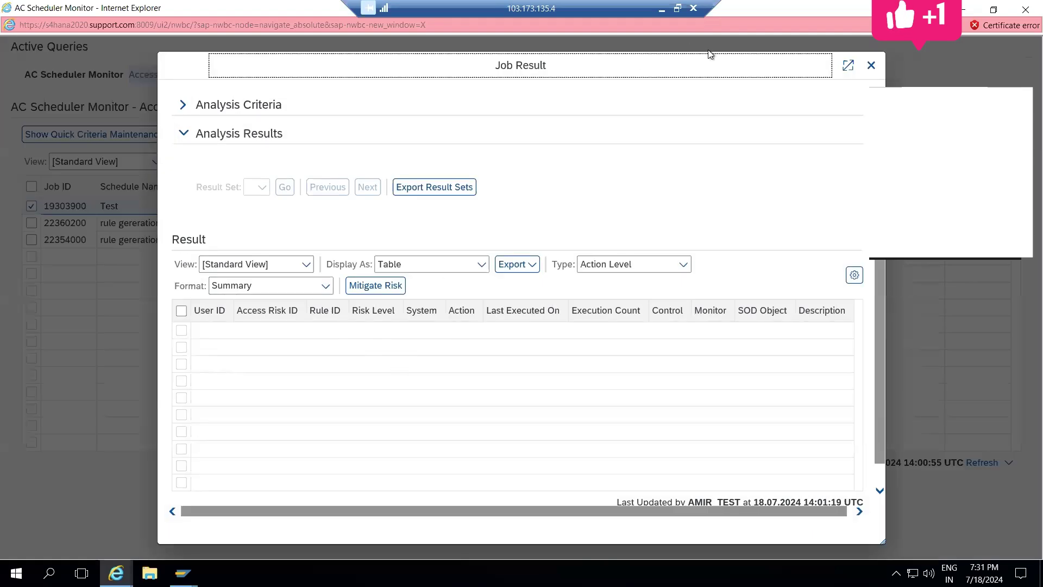
{"action": "left_click", "coordinate": [870, 64]}
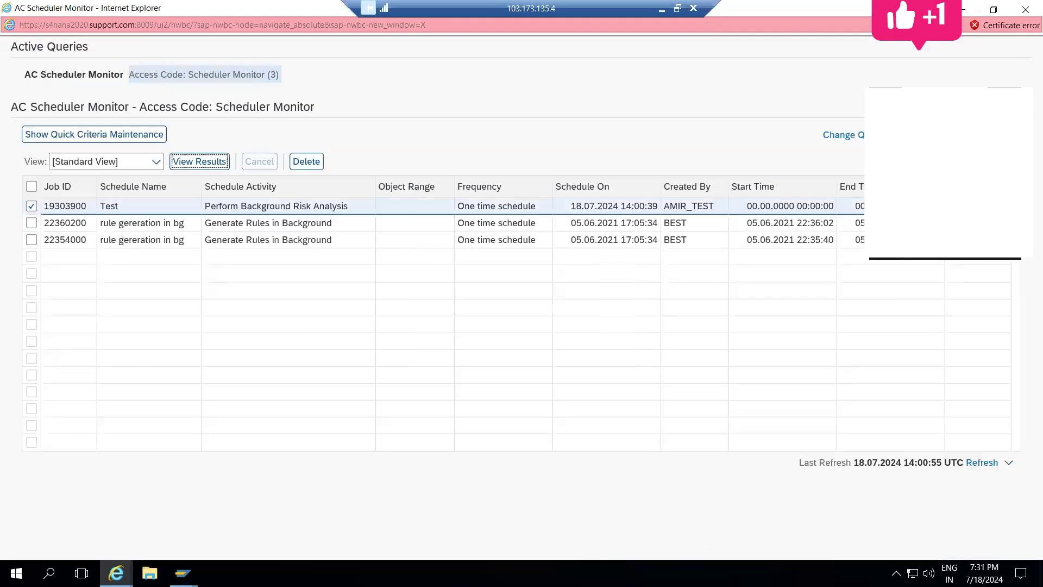
{"action": "left_click", "coordinate": [1025, 10]}
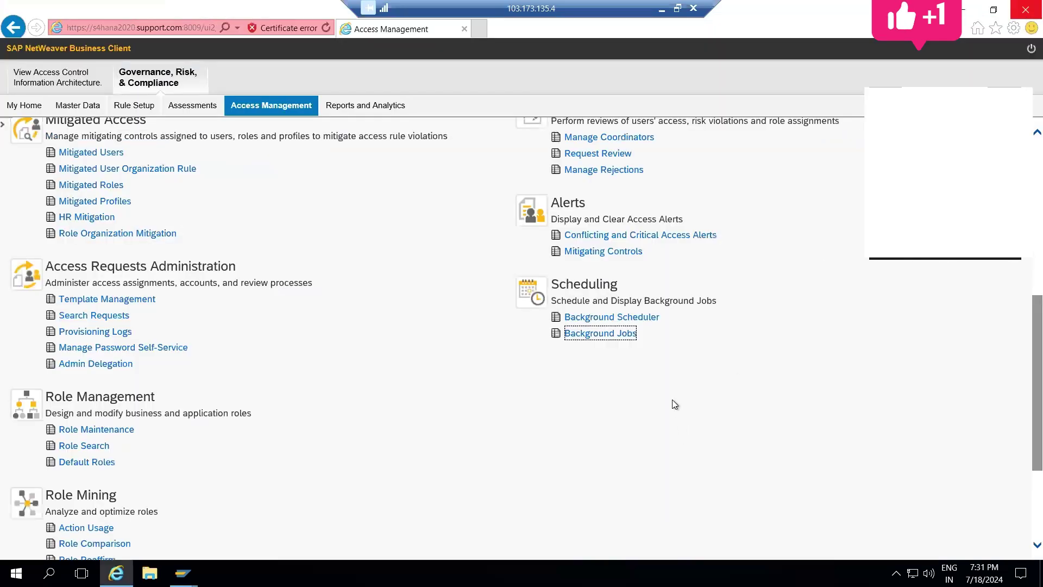
{"action": "left_click", "coordinate": [614, 332]}
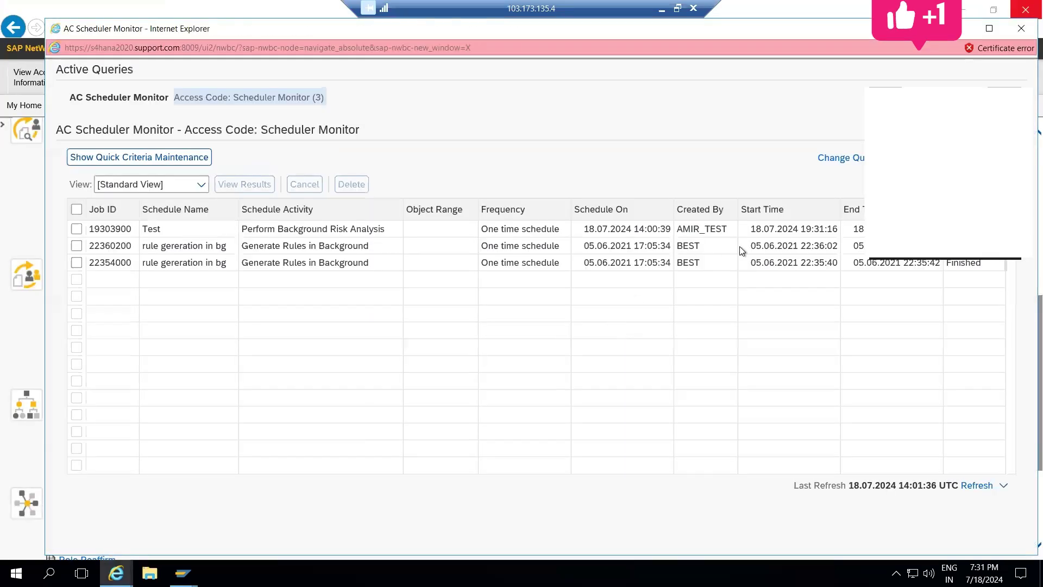
{"action": "left_click", "coordinate": [989, 28]}
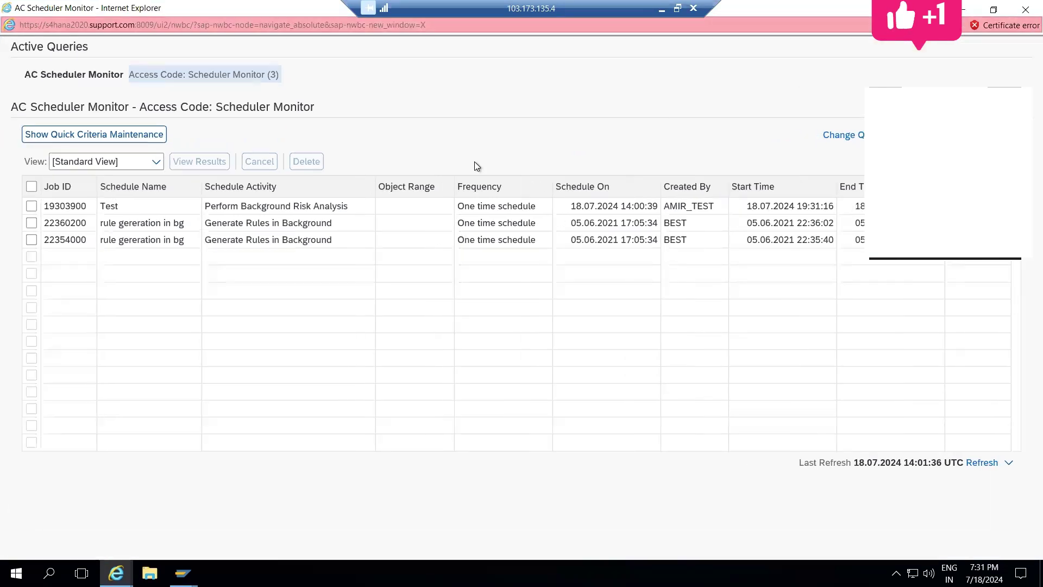
Step: Select job Test again and open its Job Result, widened to near full width
{"action": "left_click", "coordinate": [31, 210]}
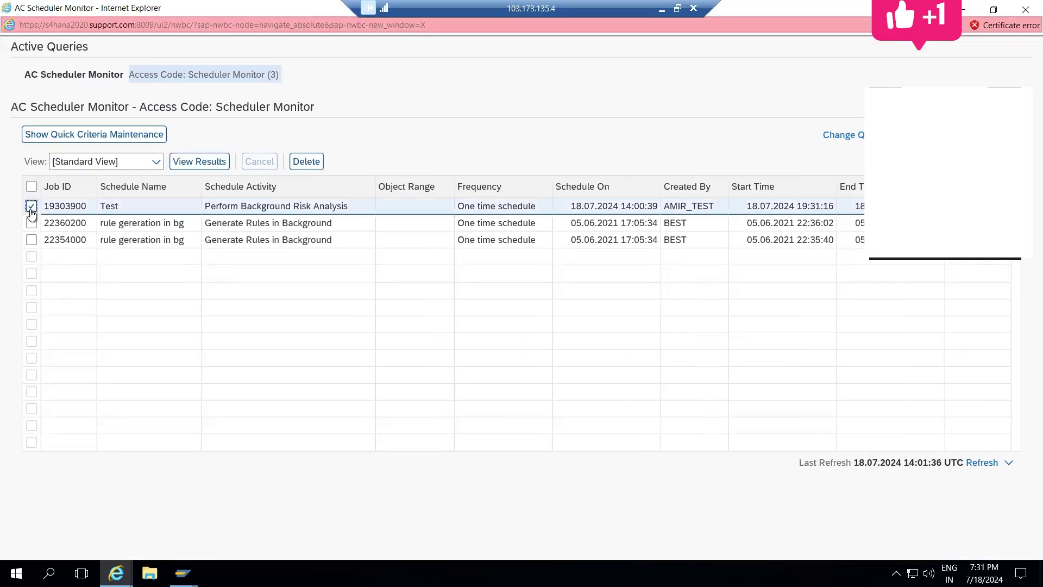
{"action": "left_click", "coordinate": [209, 168]}
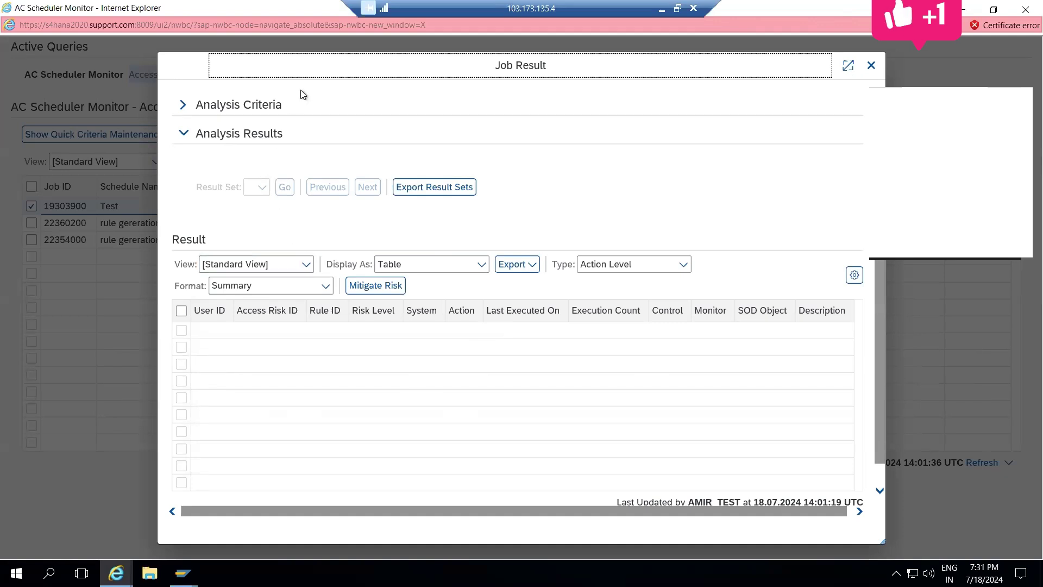
{"action": "left_click", "coordinate": [848, 66]}
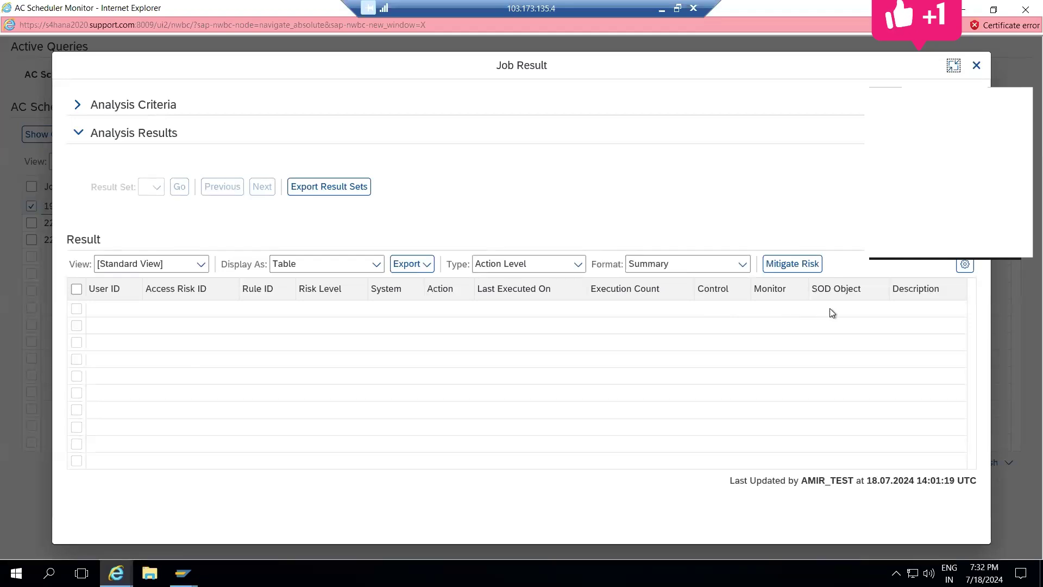
{"action": "left_click", "coordinate": [976, 65]}
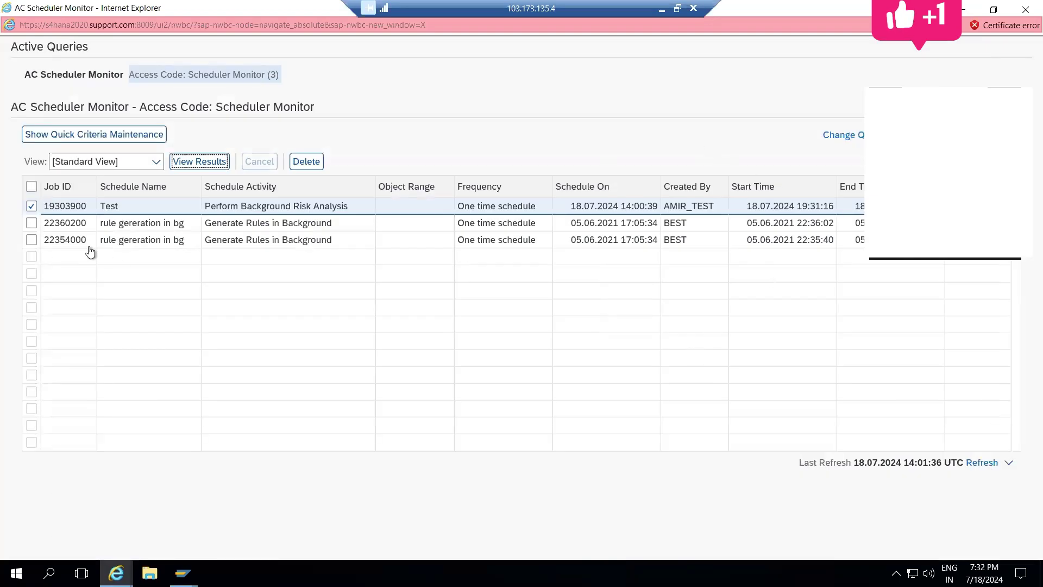
{"action": "left_click", "coordinate": [184, 162]}
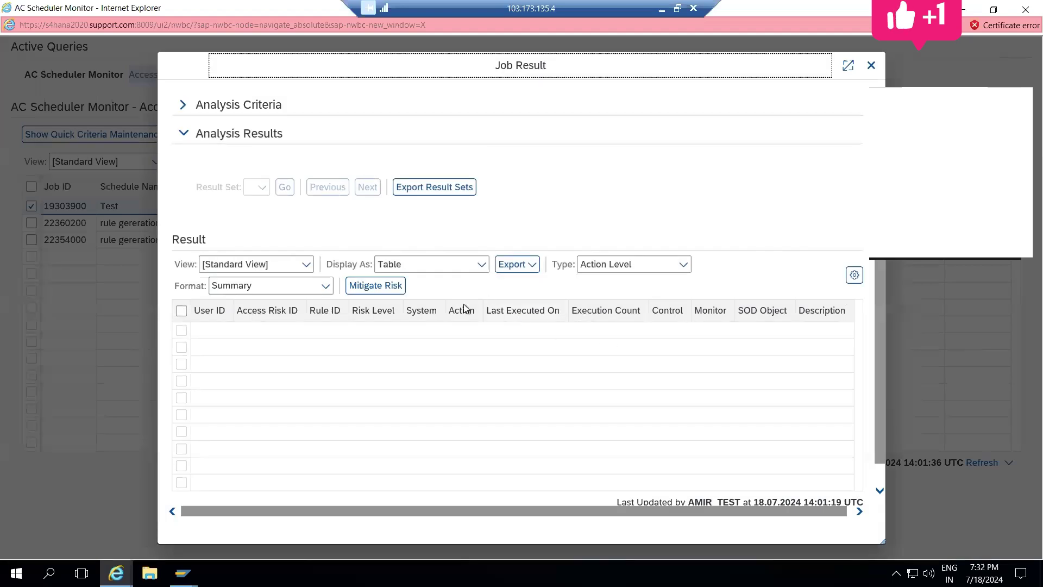
Step: Open Mitigate Risk, then close it unsaved along with the Job Result and scheduler monitor
{"action": "left_click", "coordinate": [390, 287]}
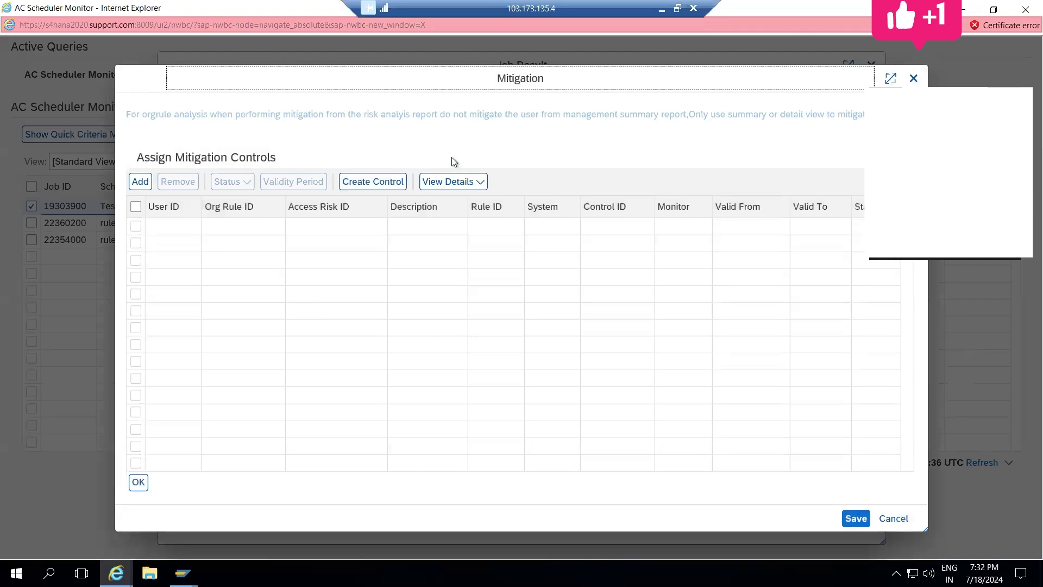
{"action": "left_click", "coordinate": [914, 77]}
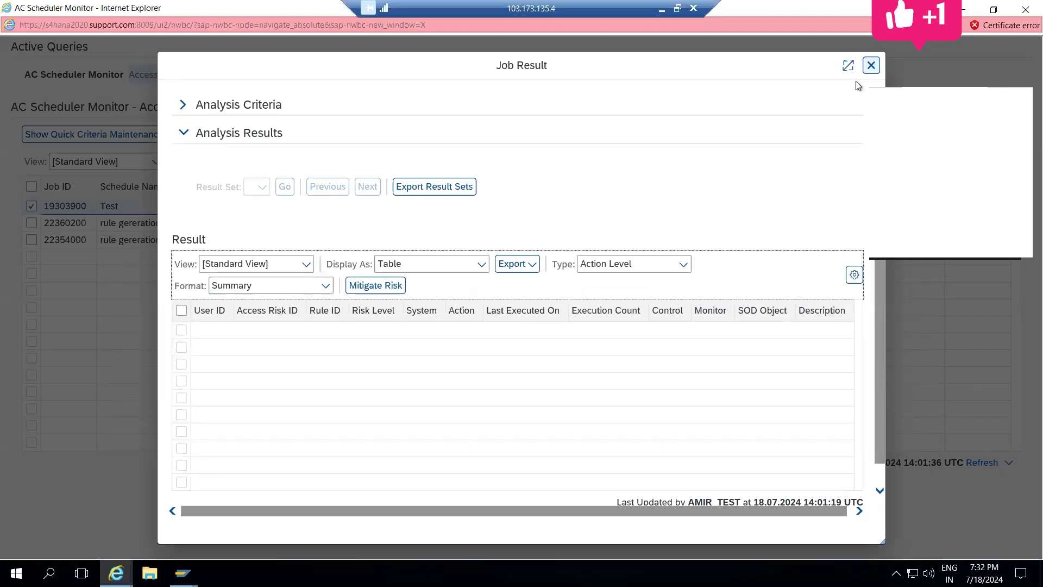
{"action": "left_click", "coordinate": [871, 65]}
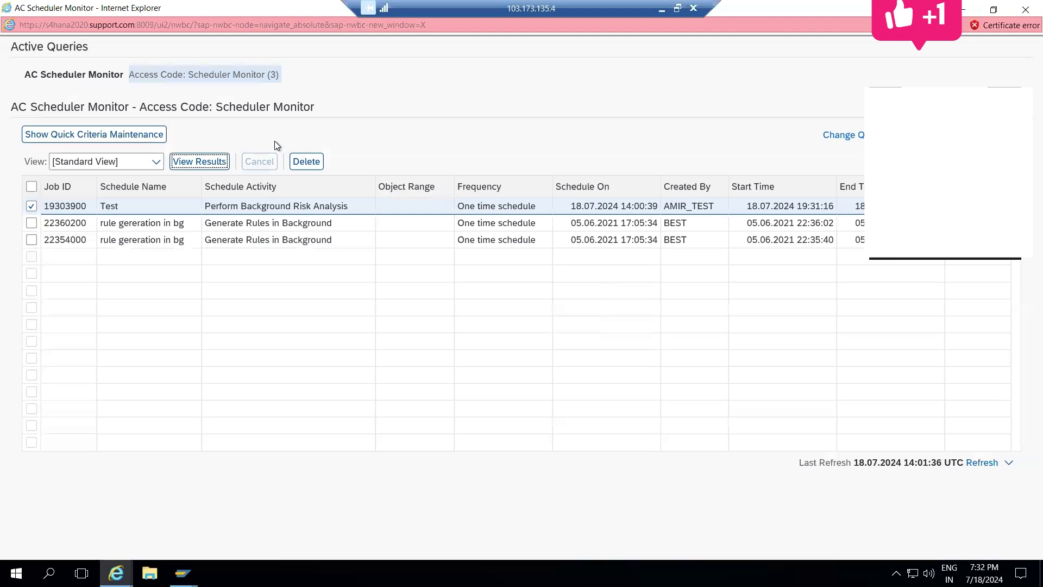
{"action": "left_click", "coordinate": [1026, 10]}
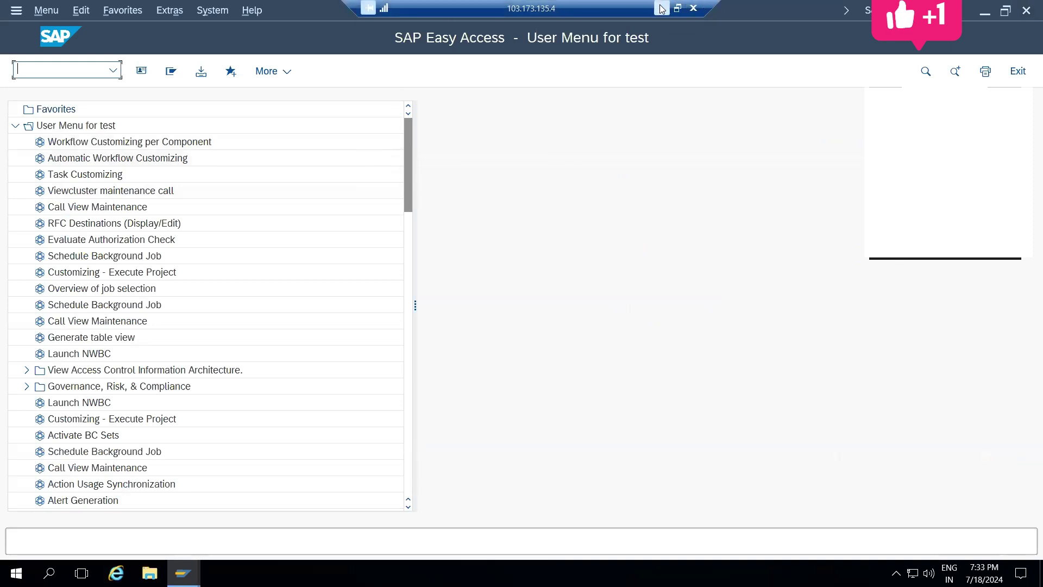
{"action": "key", "text": "alt+Tab"}
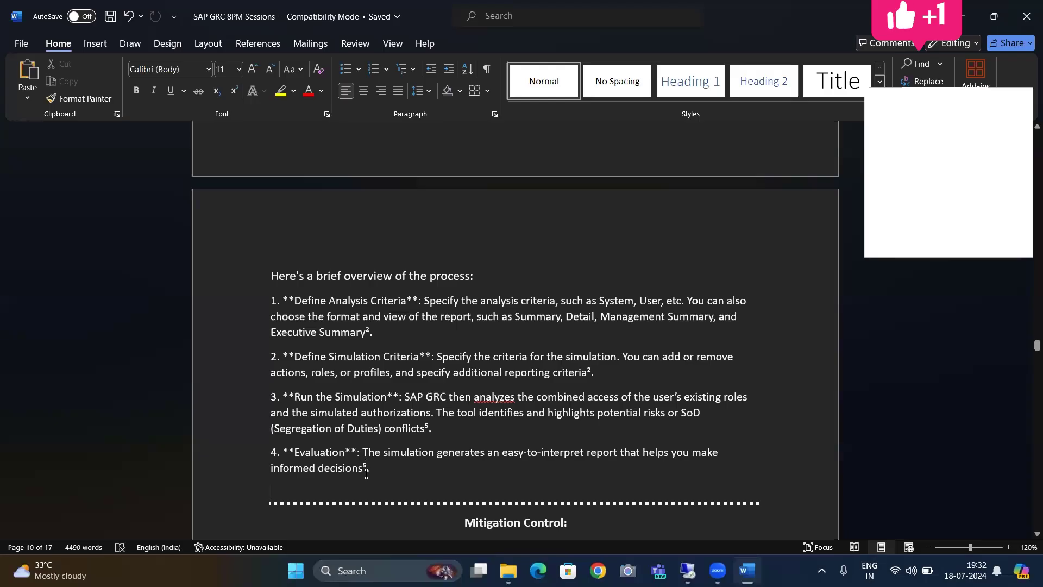
{"action": "scroll", "coordinate": [367, 474], "scroll_direction": "down", "scroll_amount": 3}
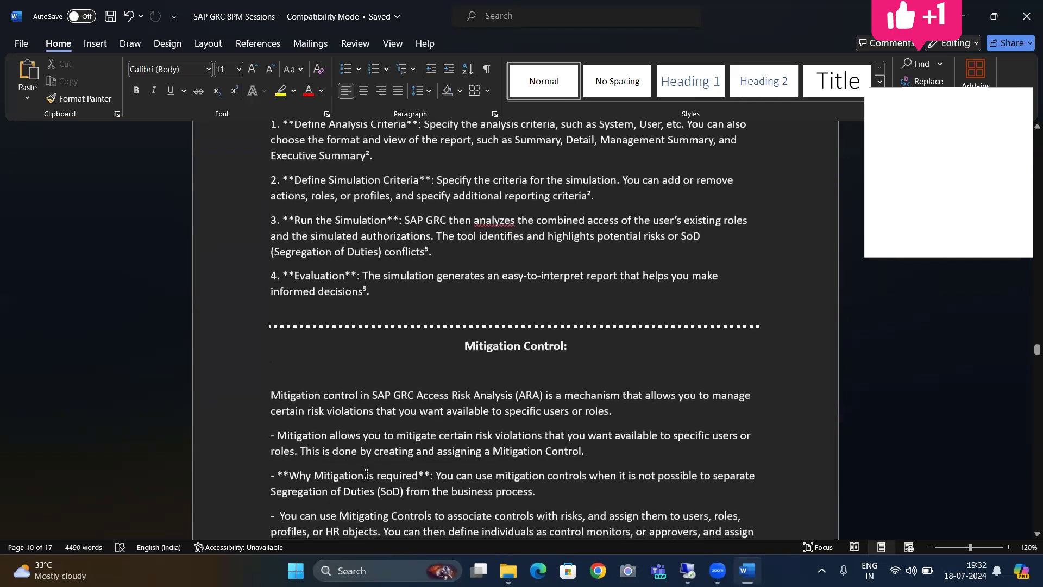
{"action": "scroll", "coordinate": [367, 474], "scroll_direction": "down", "scroll_amount": 5}
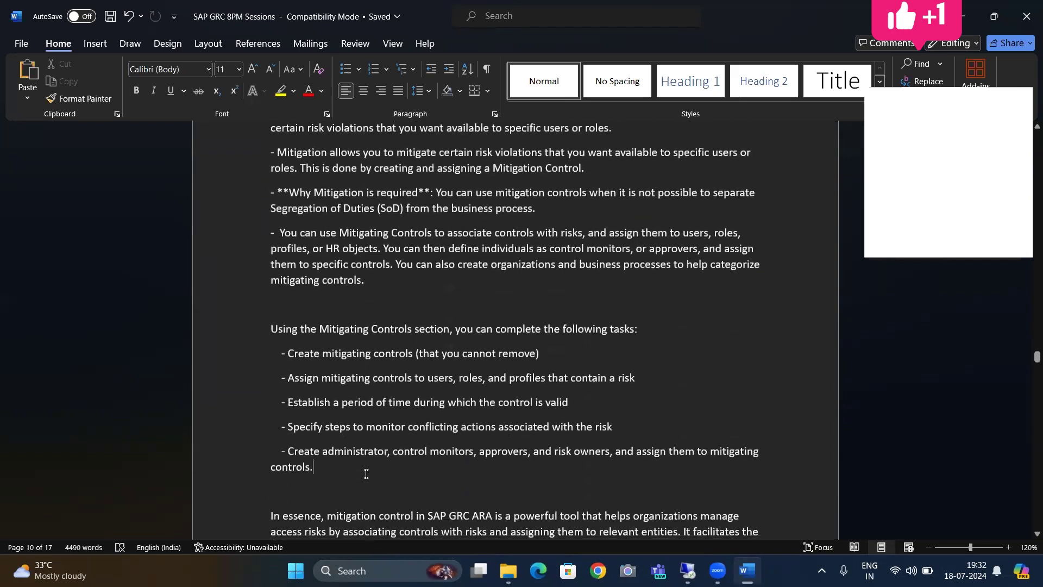
{"action": "scroll", "coordinate": [366, 474], "scroll_direction": "up", "scroll_amount": 3}
{"action": "key", "text": "Down"}
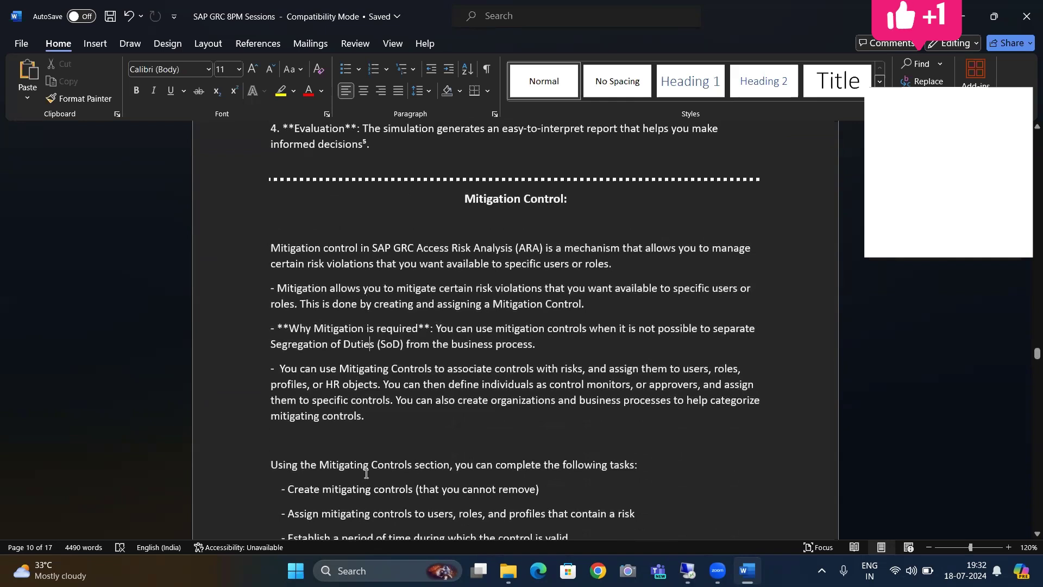
{"action": "key", "text": "Down"}
{"action": "key", "text": "Down"}
{"action": "key", "text": "Down"}
{"action": "left_click", "coordinate": [581, 222]}
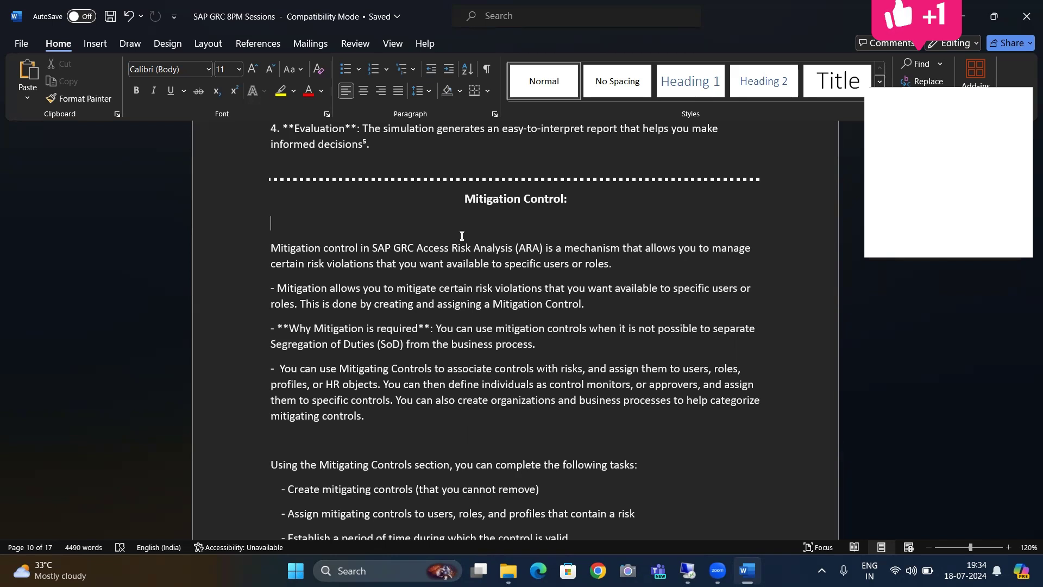
{"action": "key", "text": "Down"}
{"action": "key", "text": "Down"}
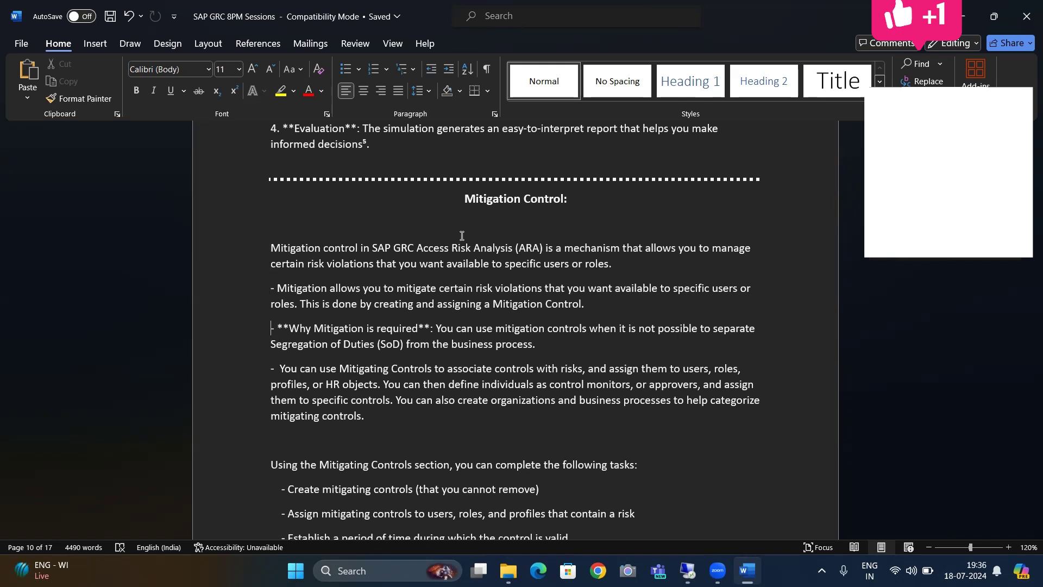
{"action": "scroll", "coordinate": [462, 235], "scroll_direction": "down", "scroll_amount": 3}
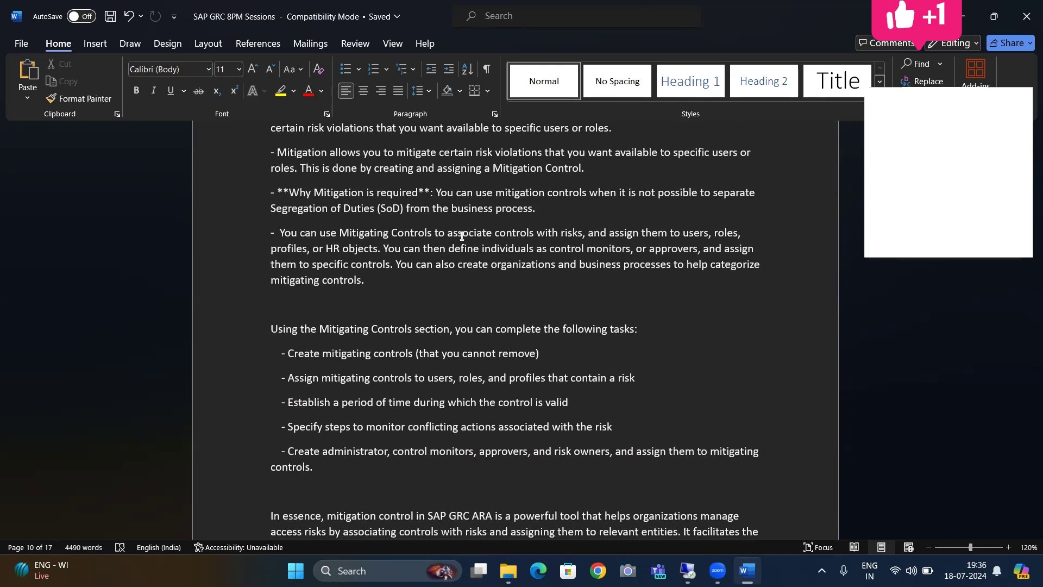
{"action": "key", "text": "alt+Tab"}
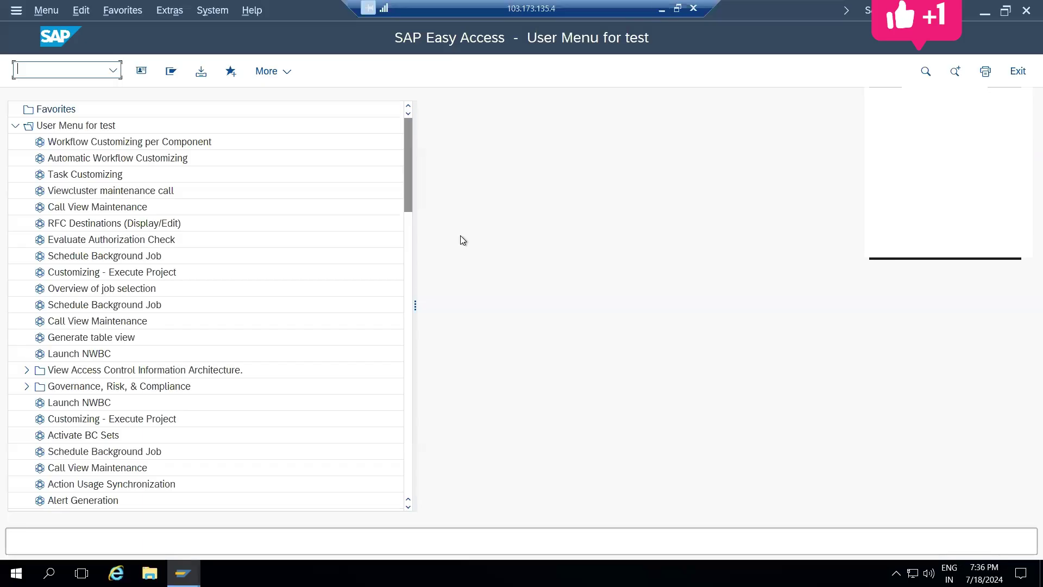
Step: Launch the business client with nwbc, log on as the test user, and maximize it
{"action": "type", "text": "nwbc"}
{"action": "key", "text": "Return"}
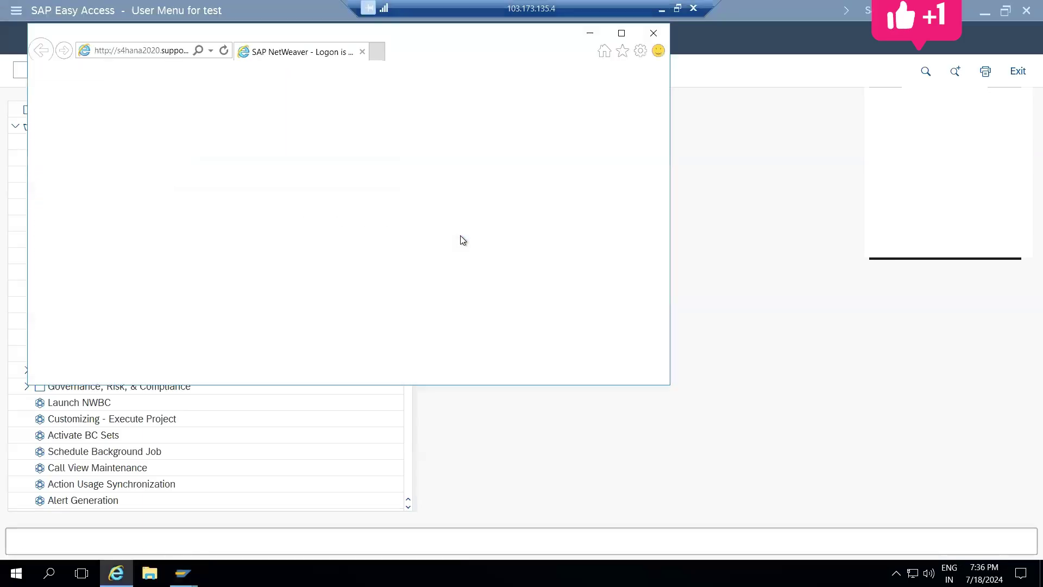
{"action": "left_click", "coordinate": [232, 242]}
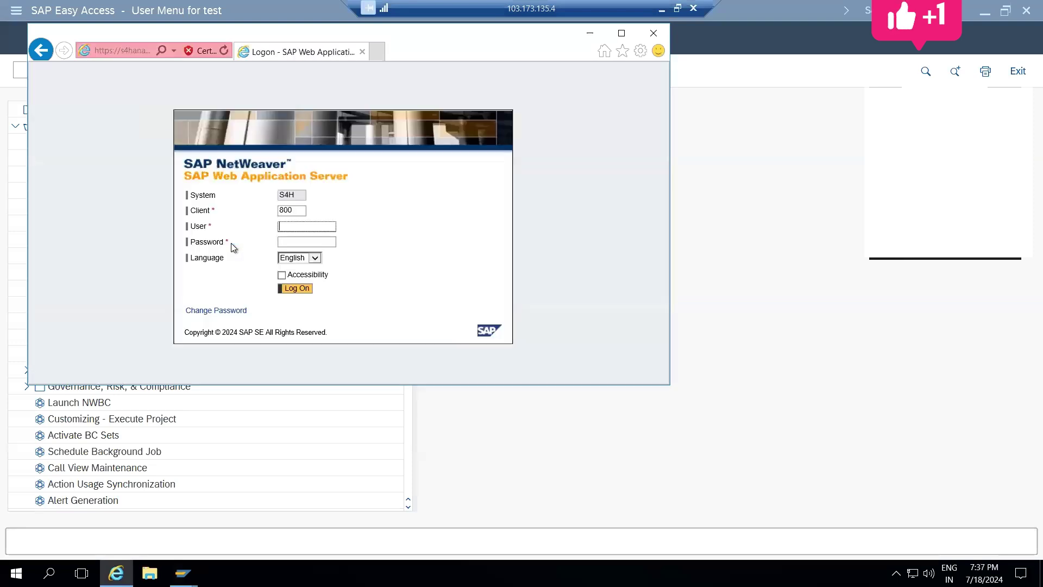
{"action": "type", "text": "amir_Test"}
{"action": "key", "text": "Down"}
{"action": "key", "text": "Tab"}
{"action": "key", "text": "Return"}
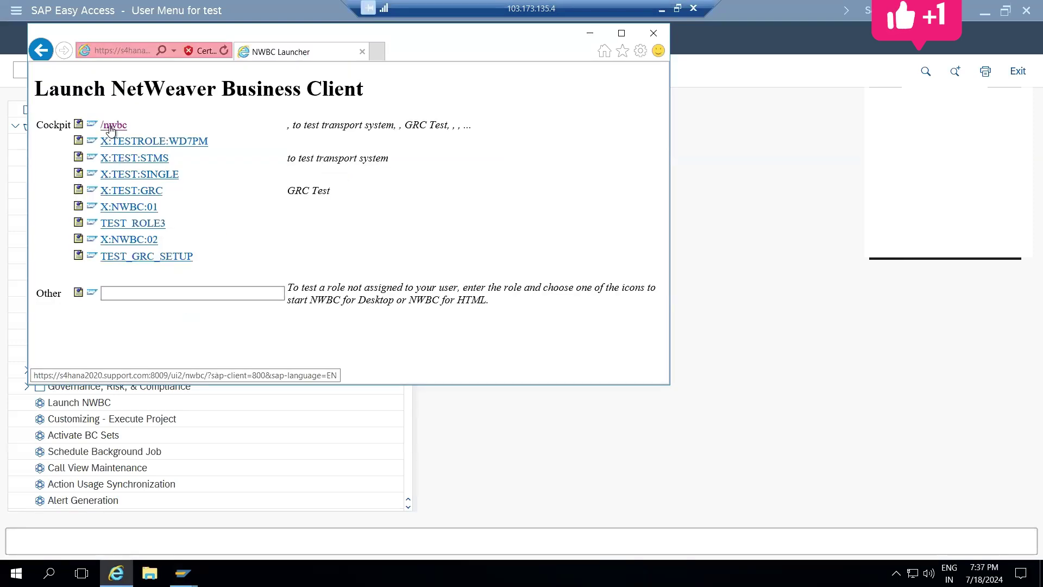
{"action": "left_click", "coordinate": [109, 126]}
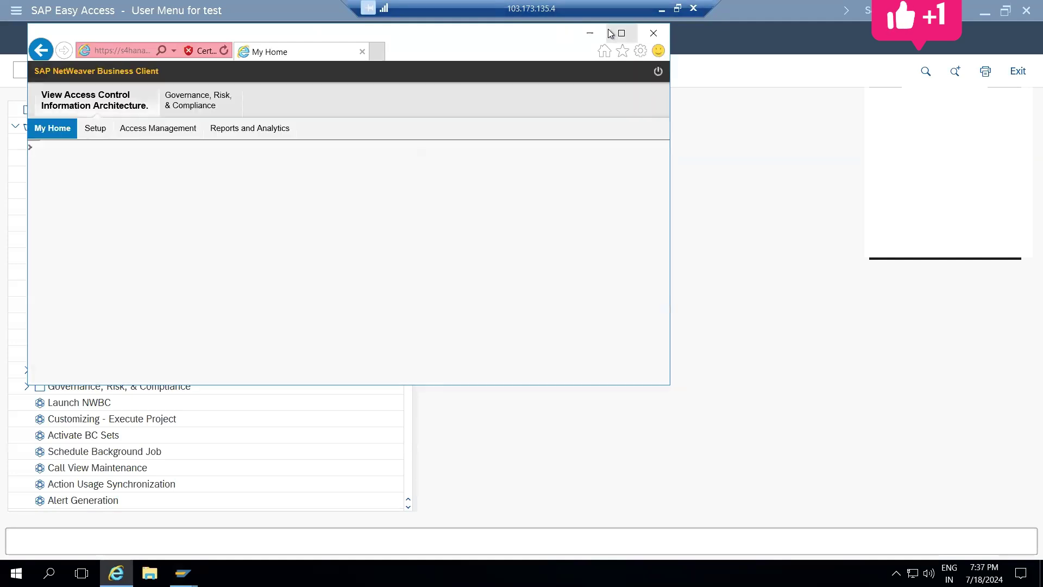
{"action": "left_click", "coordinate": [622, 33]}
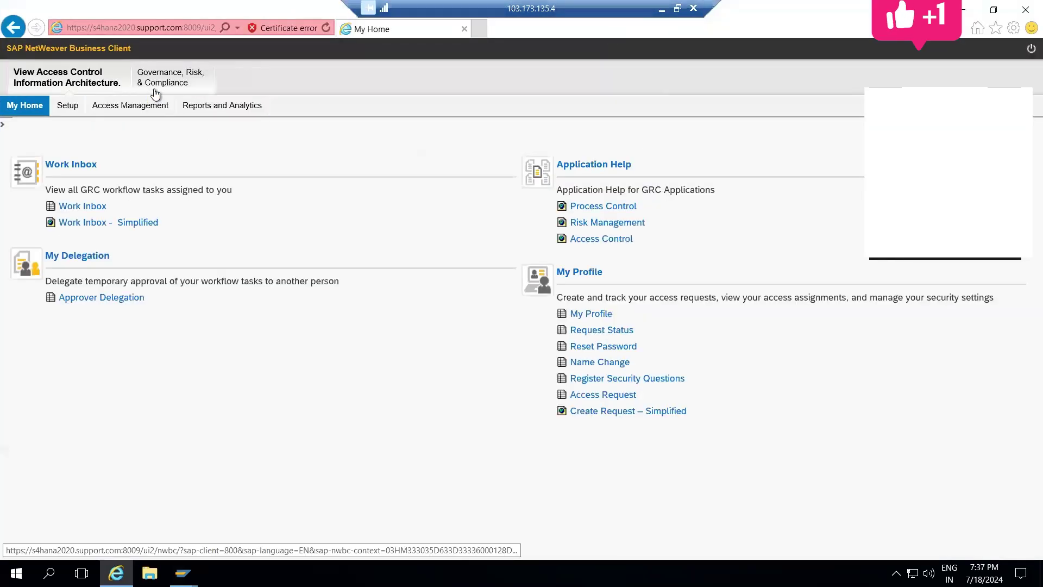
Step: Navigate to Governance, Risk & Compliance > Access Management
{"action": "left_click", "coordinate": [155, 95]}
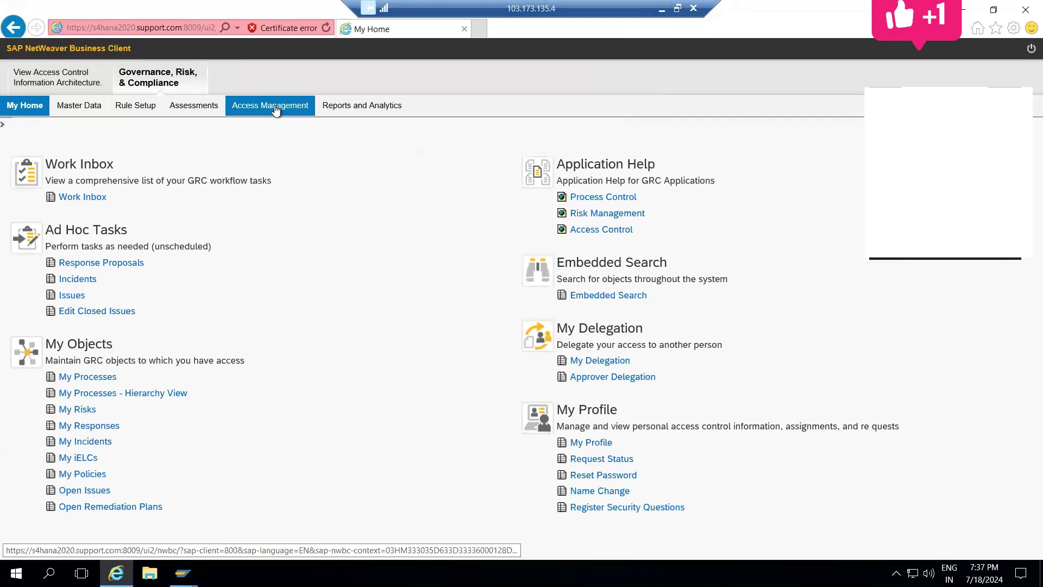
{"action": "left_click", "coordinate": [140, 109]}
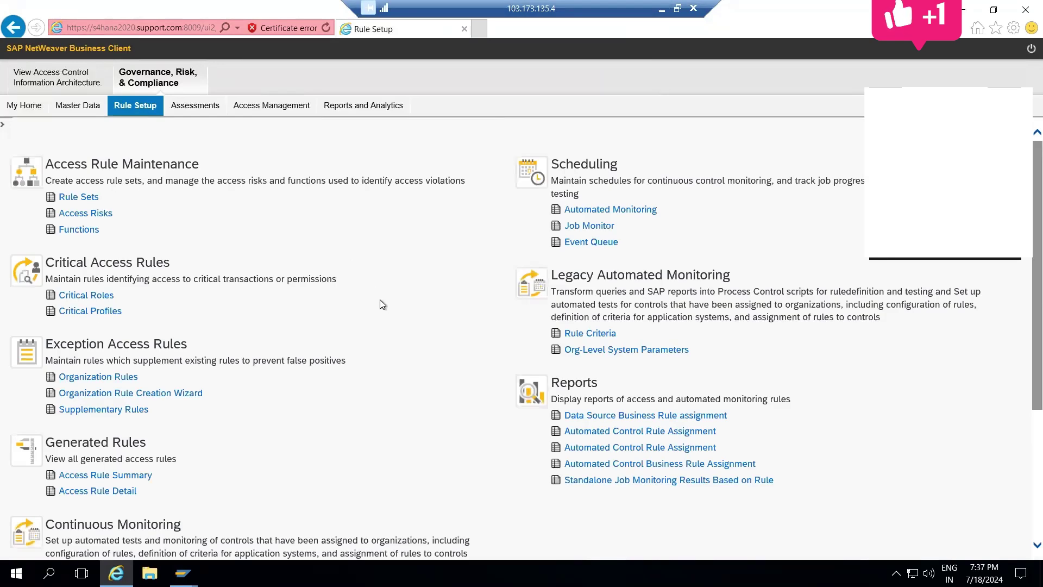
{"action": "left_click", "coordinate": [242, 106]}
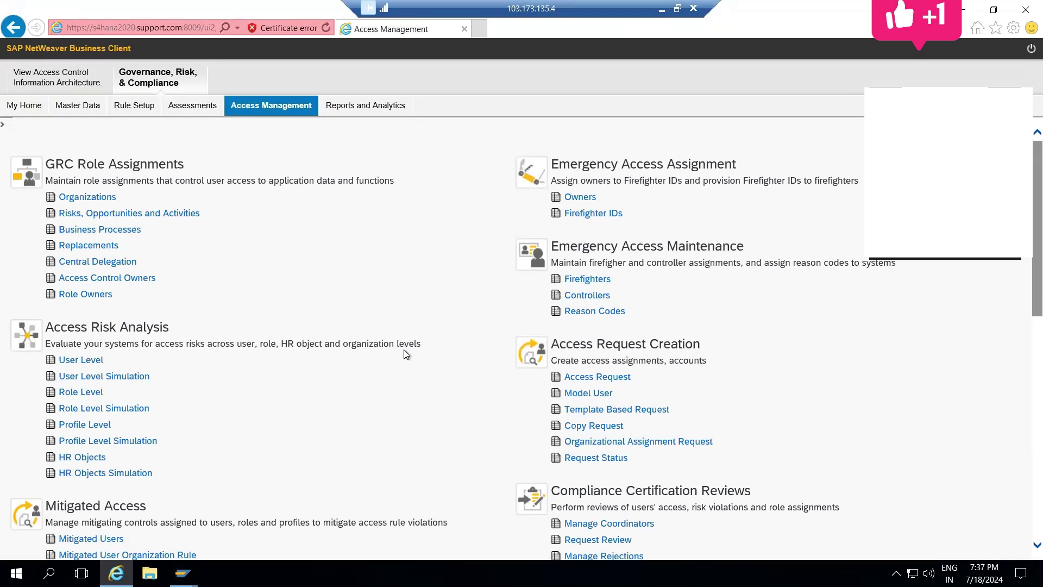
{"action": "scroll", "coordinate": [404, 350], "scroll_direction": "down", "scroll_amount": 3}
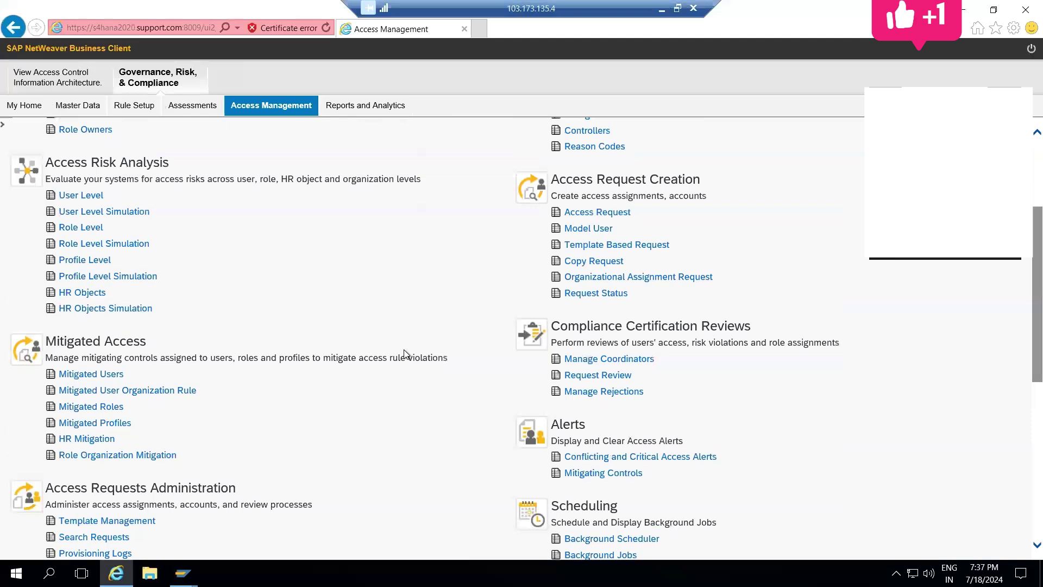
Step: Confirm Mitigated Roles and Mitigated Users are both empty, then open Mitigating Control Alerts
{"action": "left_click", "coordinate": [87, 408]}
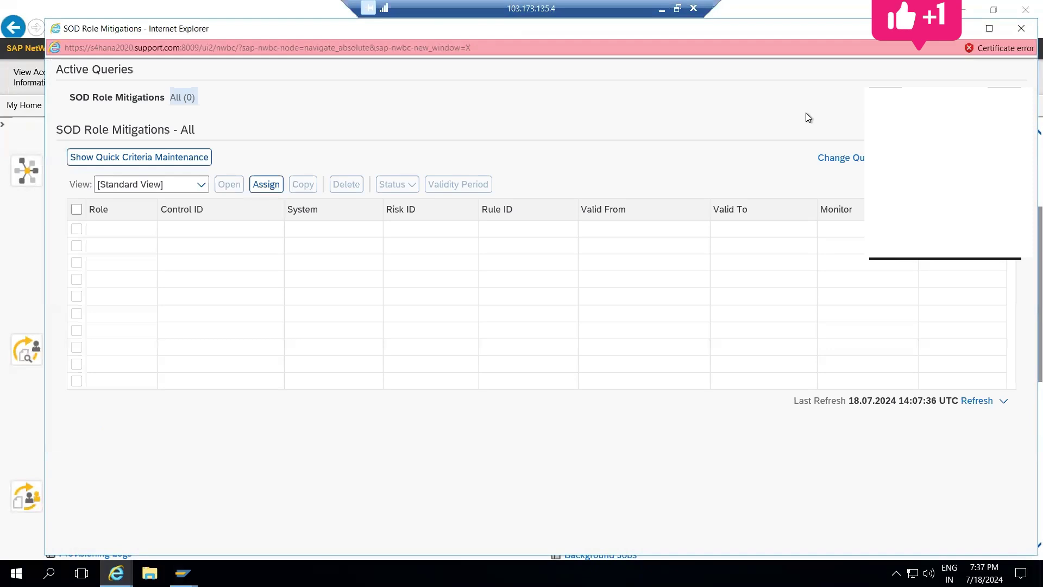
{"action": "left_click", "coordinate": [1021, 28]}
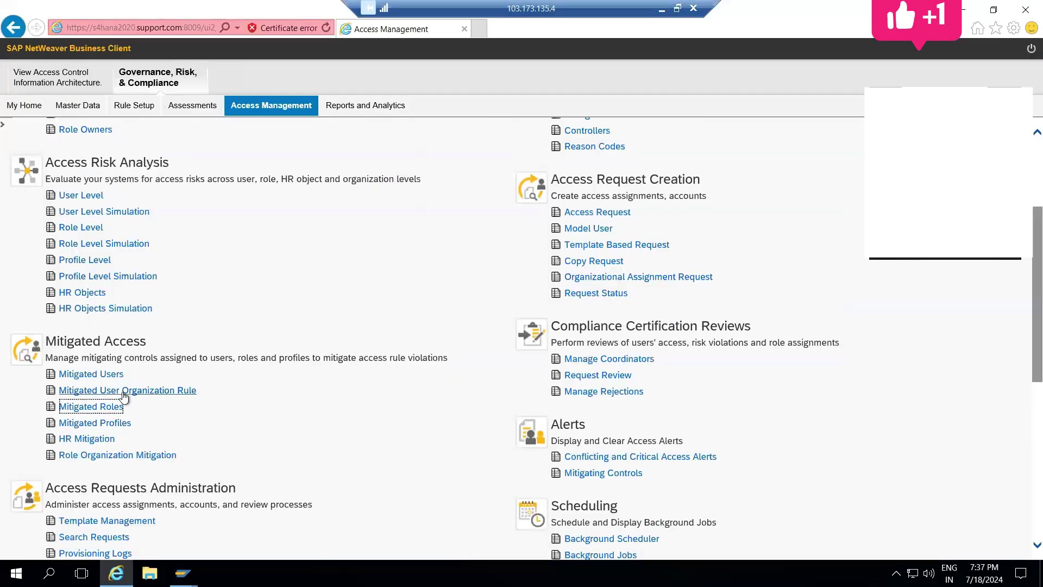
{"action": "left_click", "coordinate": [80, 374]}
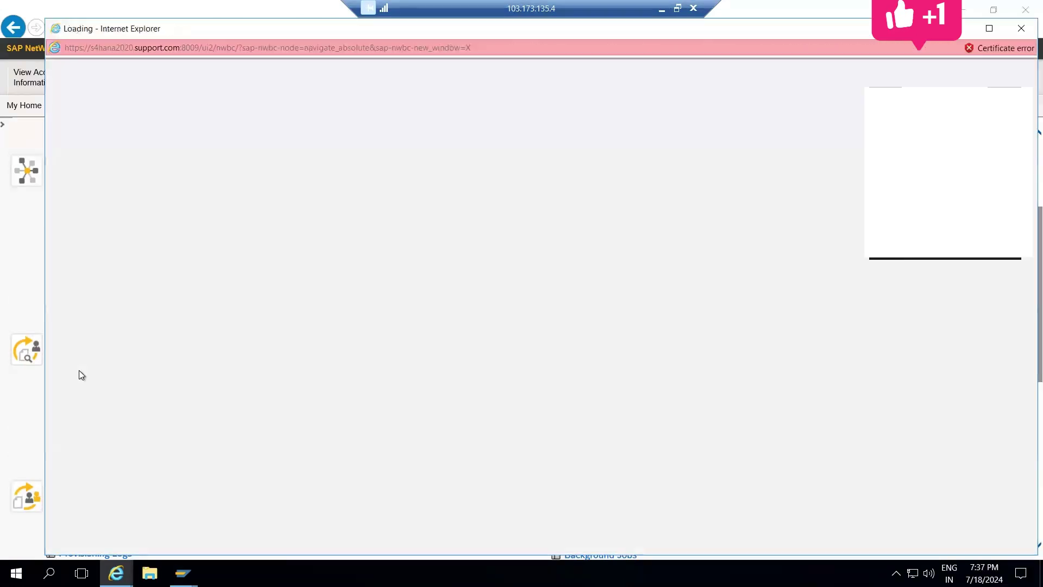
{"action": "left_click", "coordinate": [1024, 28]}
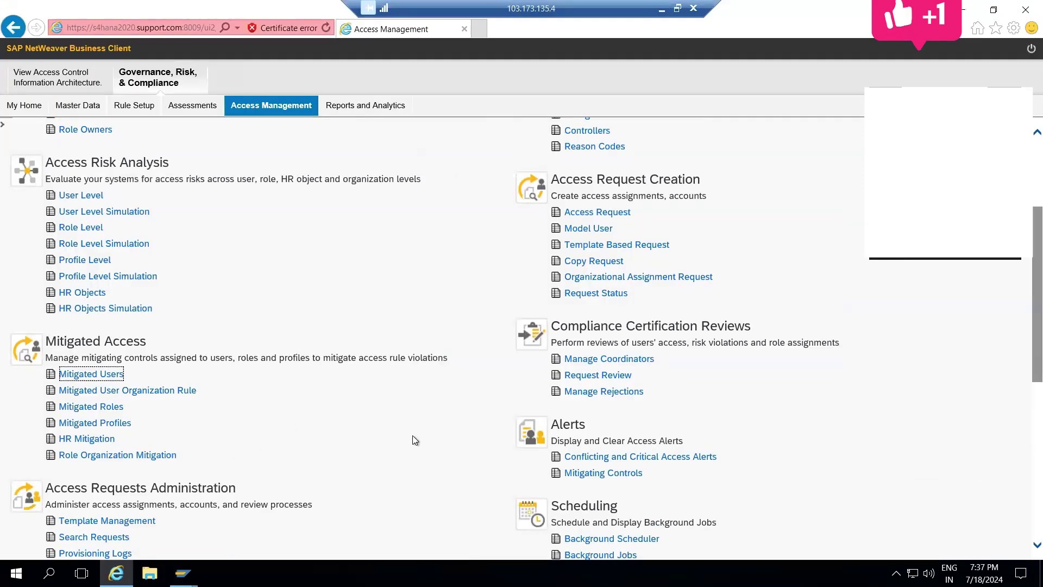
{"action": "left_click", "coordinate": [606, 475]}
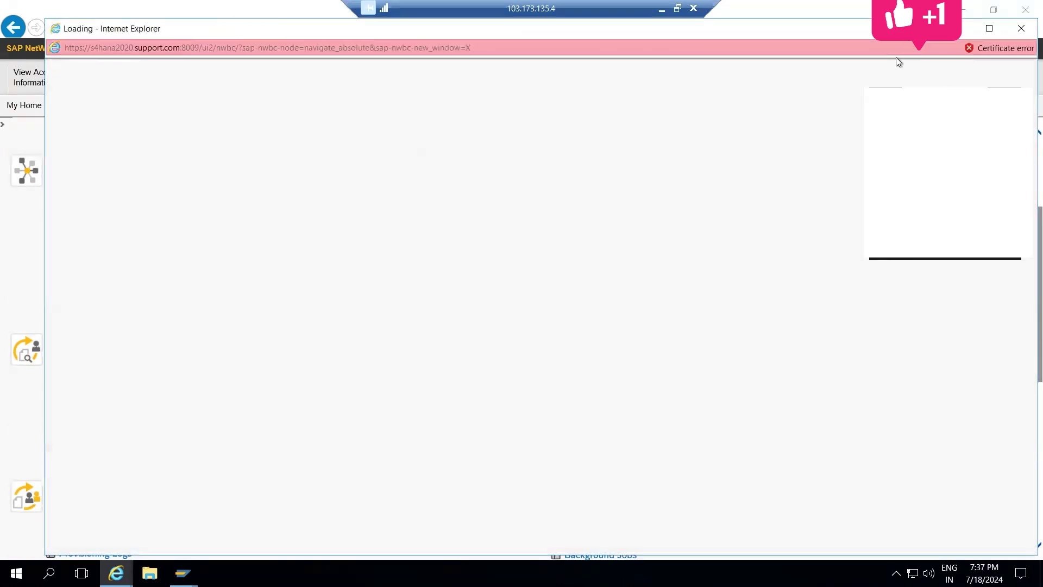
Step: Search Mitigating Control Alerts (none found), close it, and briefly open User Level analysis
{"action": "double_click", "coordinate": [896, 28]}
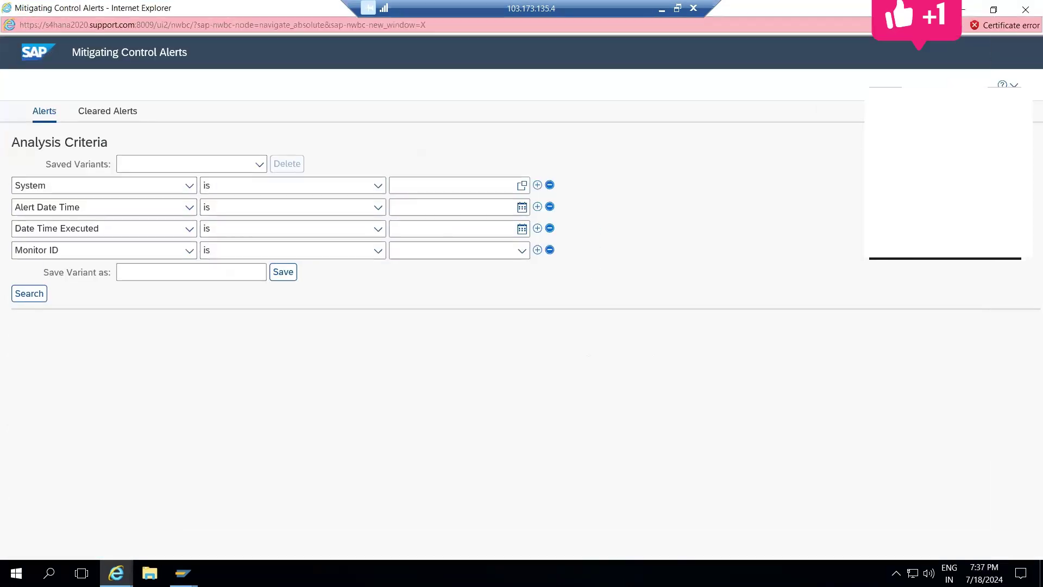
{"action": "left_click", "coordinate": [25, 298]}
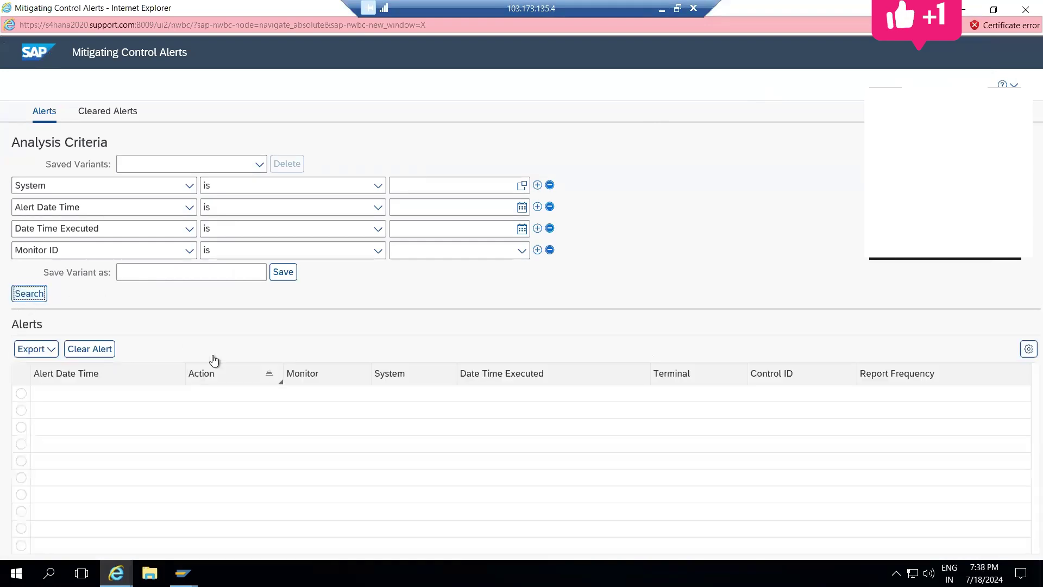
{"action": "left_click", "coordinate": [1025, 11]}
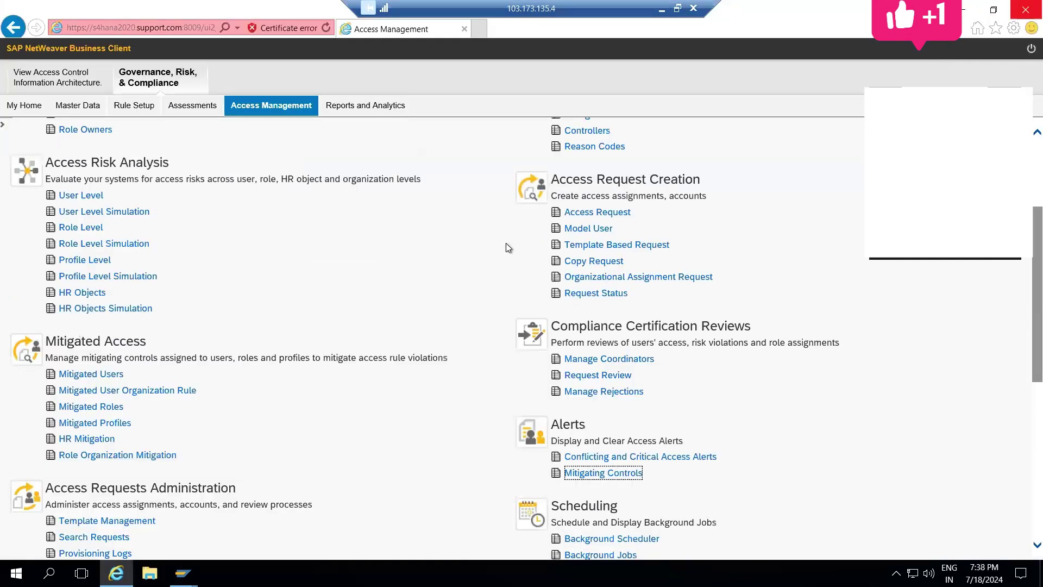
{"action": "scroll", "coordinate": [451, 246], "scroll_direction": "up", "scroll_amount": 3}
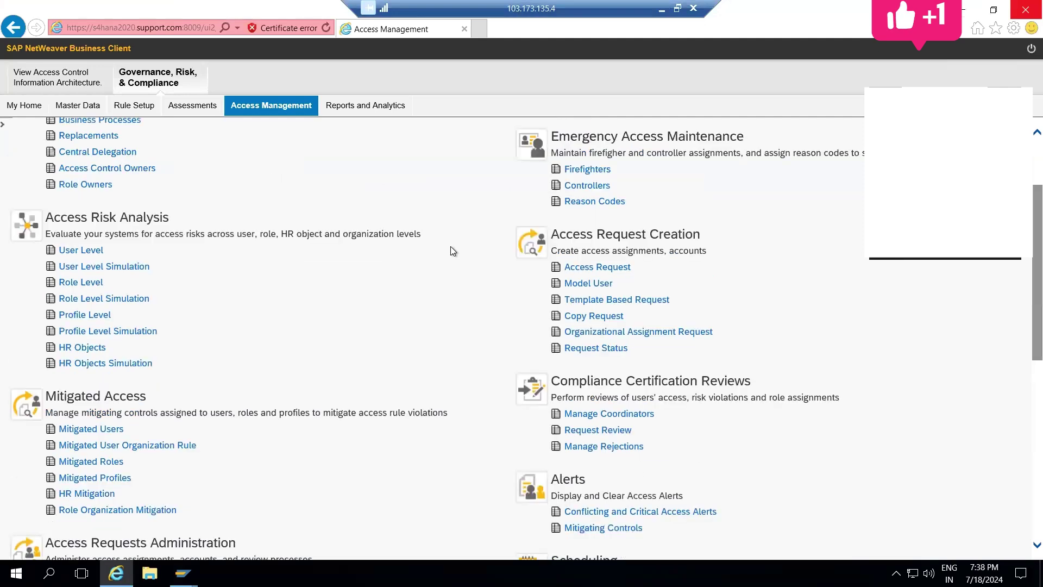
{"action": "scroll", "coordinate": [451, 247], "scroll_direction": "down", "scroll_amount": 1}
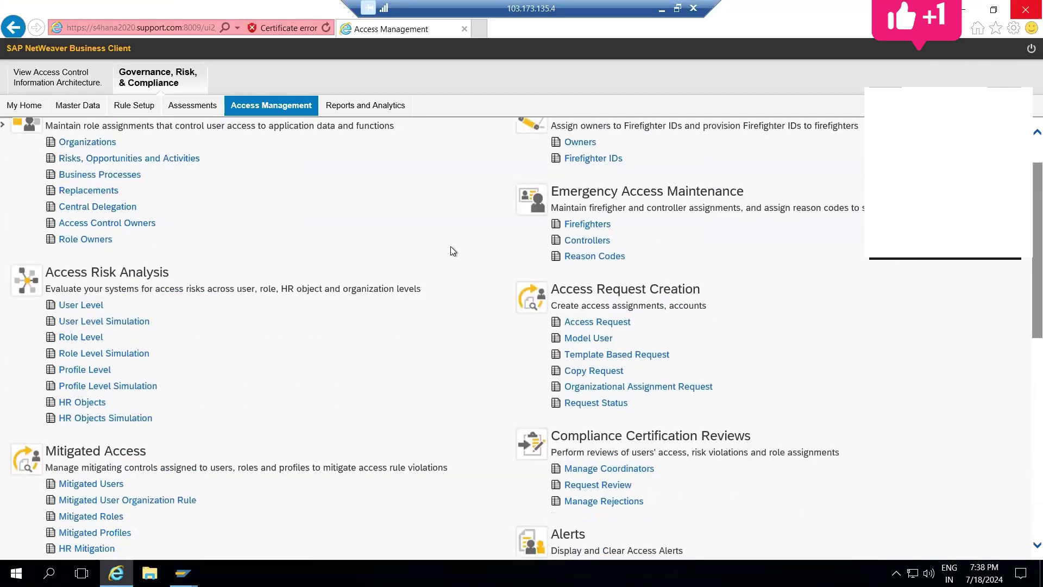
{"action": "scroll", "coordinate": [451, 246], "scroll_direction": "up", "scroll_amount": 1}
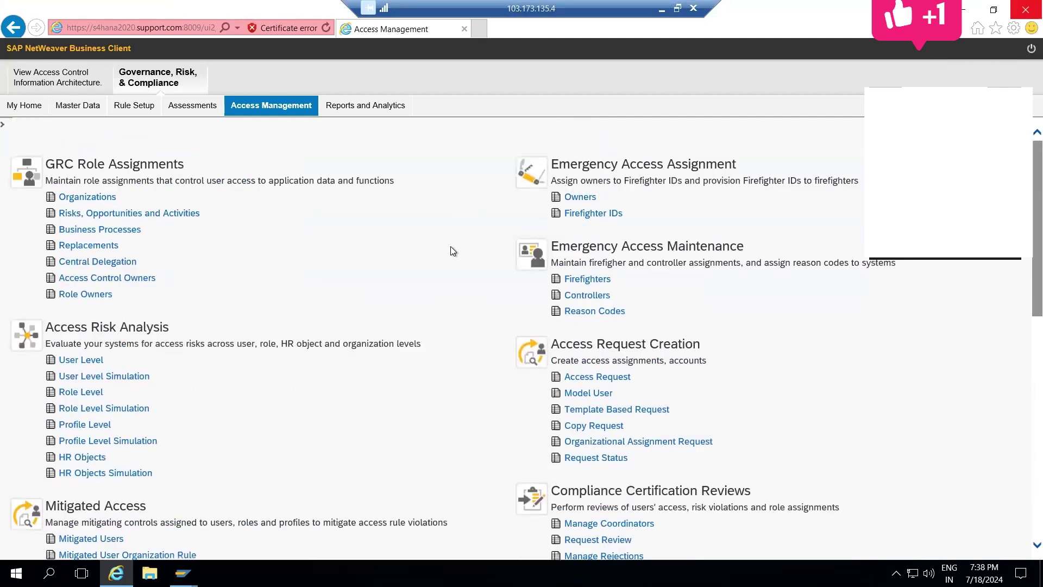
{"action": "left_click", "coordinate": [79, 365]}
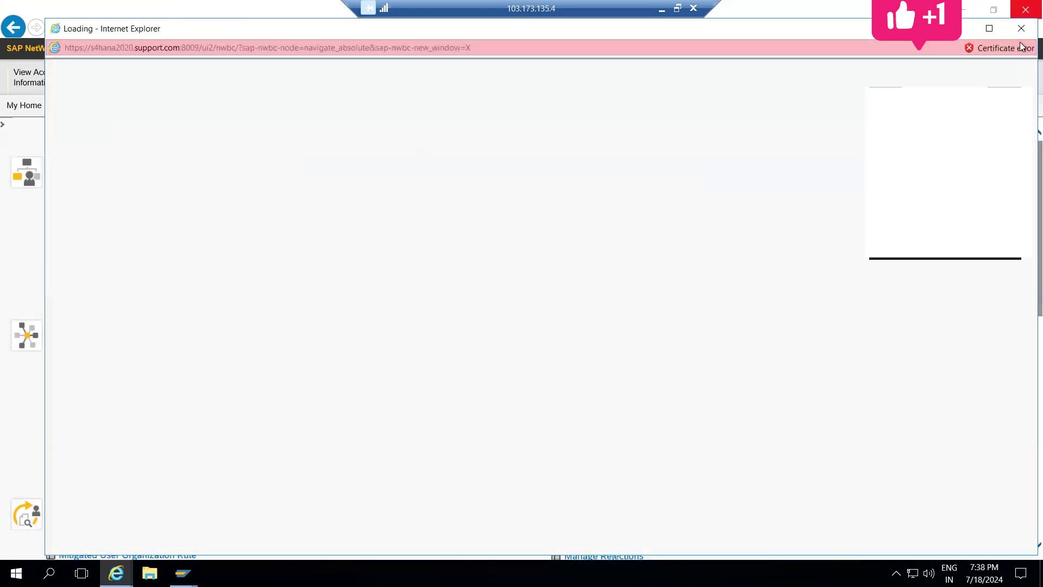
{"action": "left_click", "coordinate": [1021, 28]}
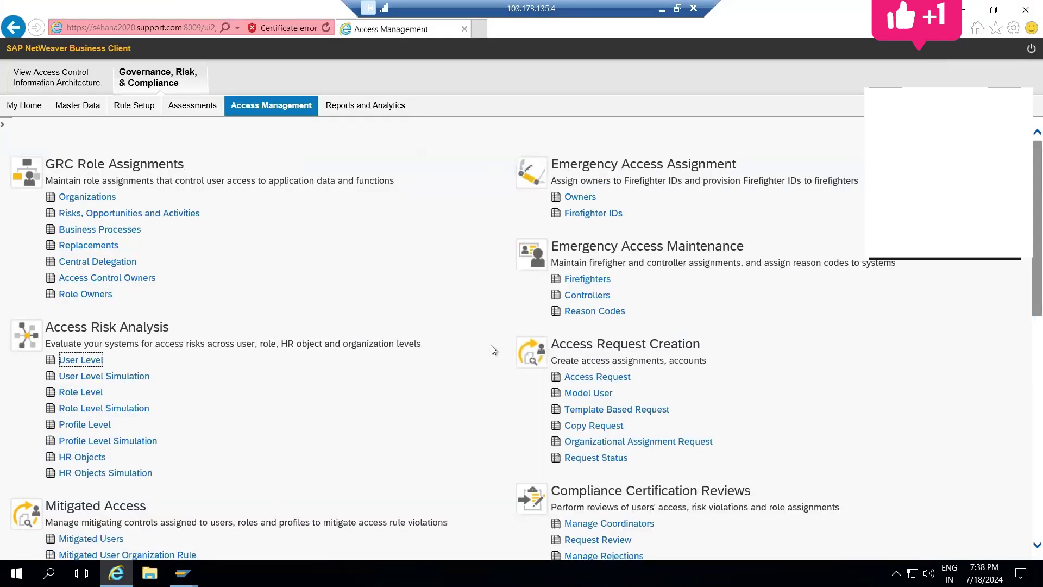
{"action": "scroll", "coordinate": [491, 346], "scroll_direction": "down", "scroll_amount": 4}
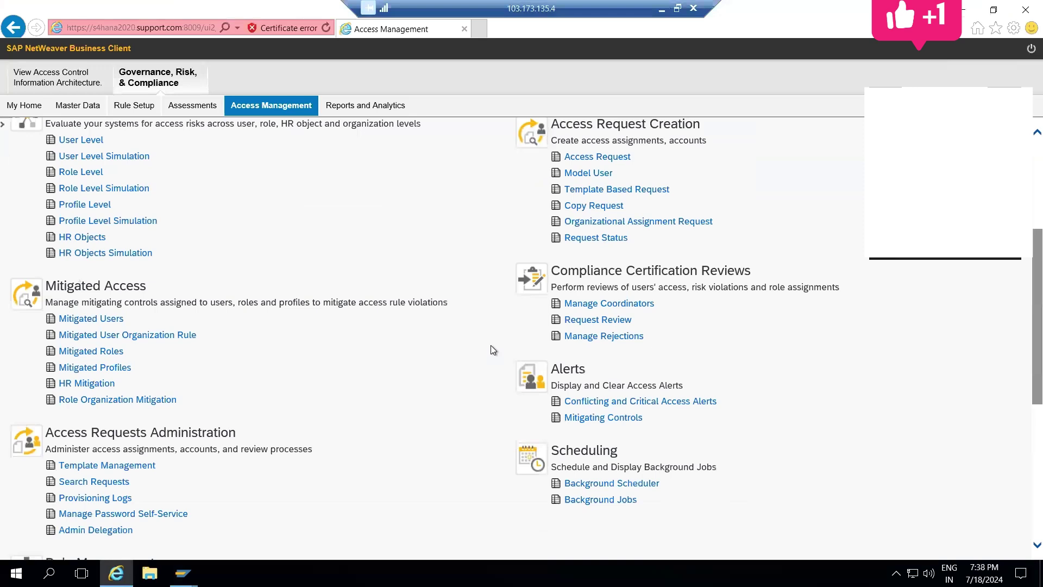
Step: Open the maximized Background Jobs monitor and view results for rule-generation job 22360200
{"action": "left_click", "coordinate": [612, 445]}
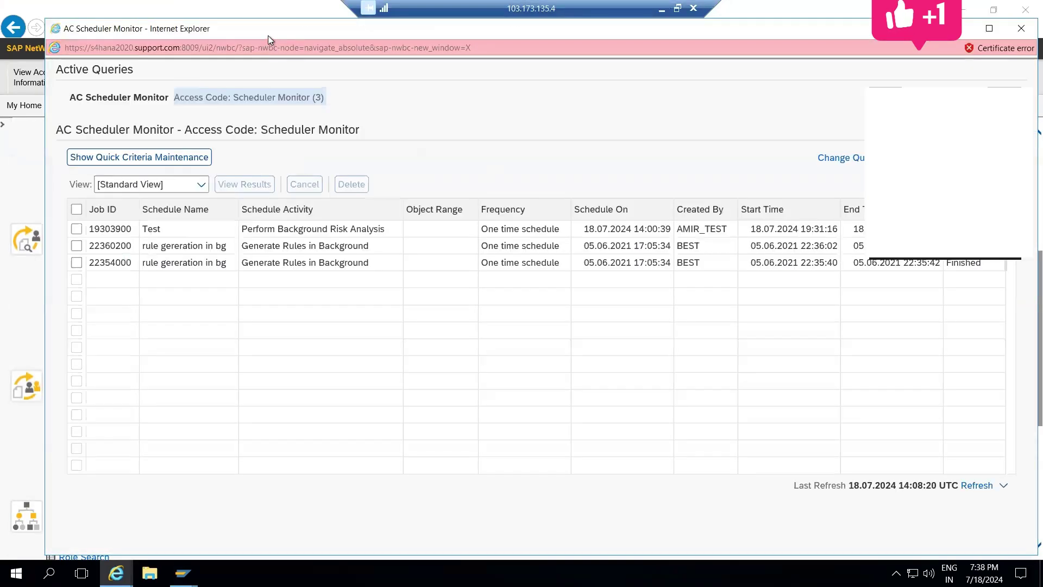
{"action": "double_click", "coordinate": [269, 32]}
{"action": "left_click", "coordinate": [31, 223]}
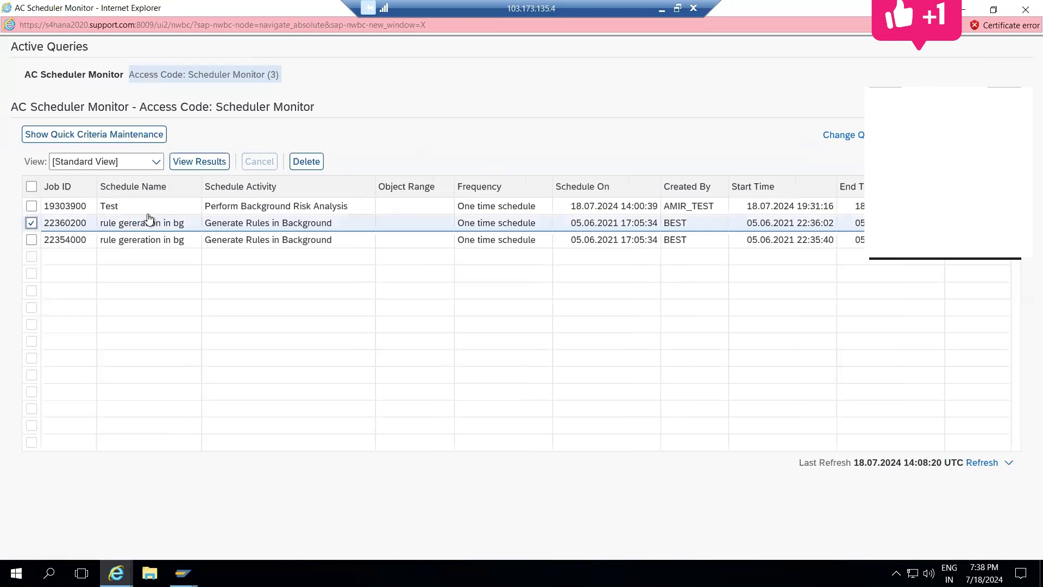
{"action": "left_click", "coordinate": [202, 166]}
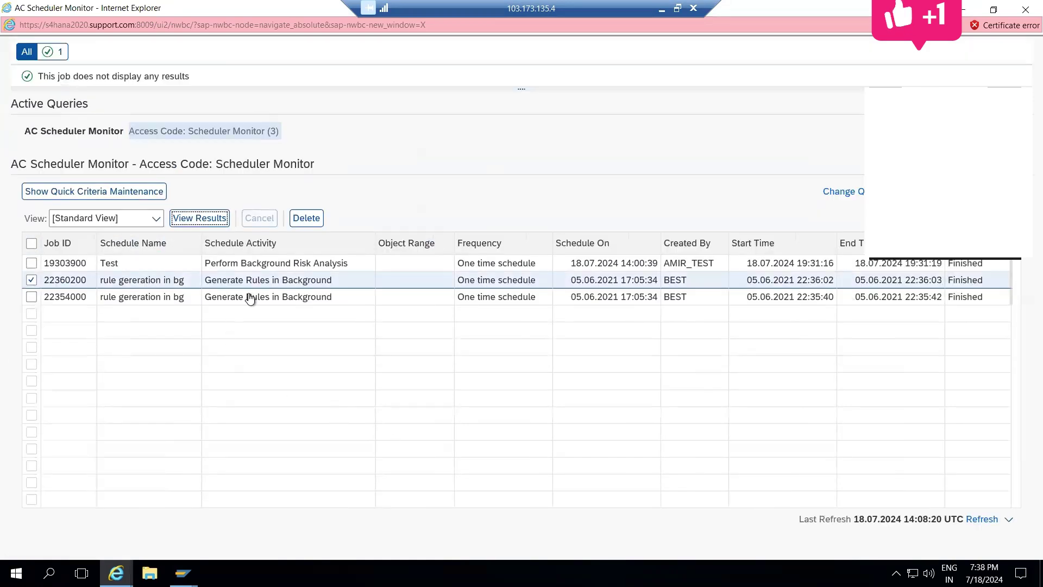
{"action": "left_click", "coordinate": [205, 218]}
Step: Check job 22354000's results, then select job Test and open its results
{"action": "left_click", "coordinate": [31, 296]}
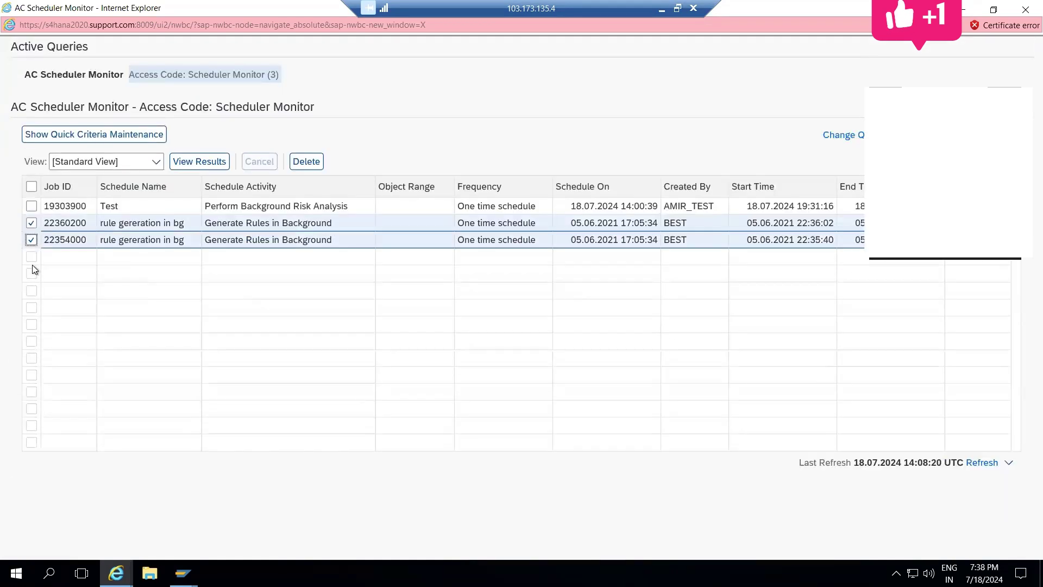
{"action": "left_click", "coordinate": [31, 223]}
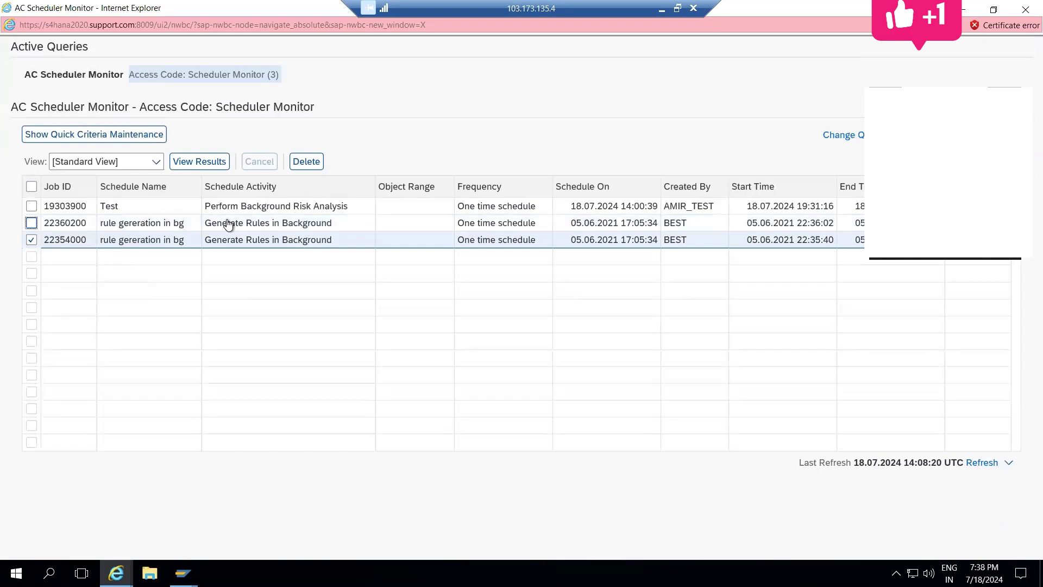
{"action": "left_click", "coordinate": [216, 162]}
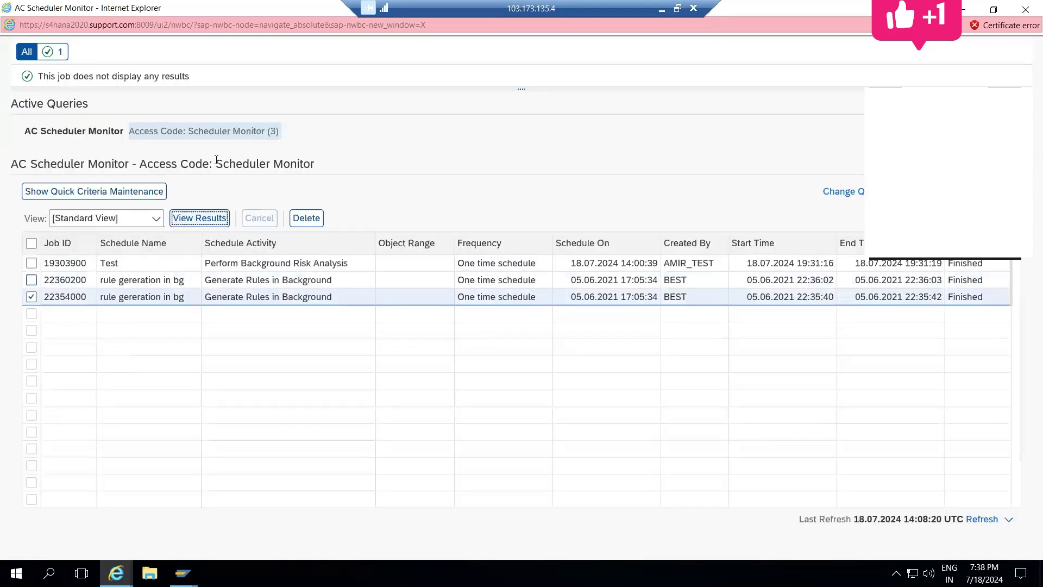
{"action": "left_click", "coordinate": [32, 297]}
{"action": "left_click", "coordinate": [34, 208]}
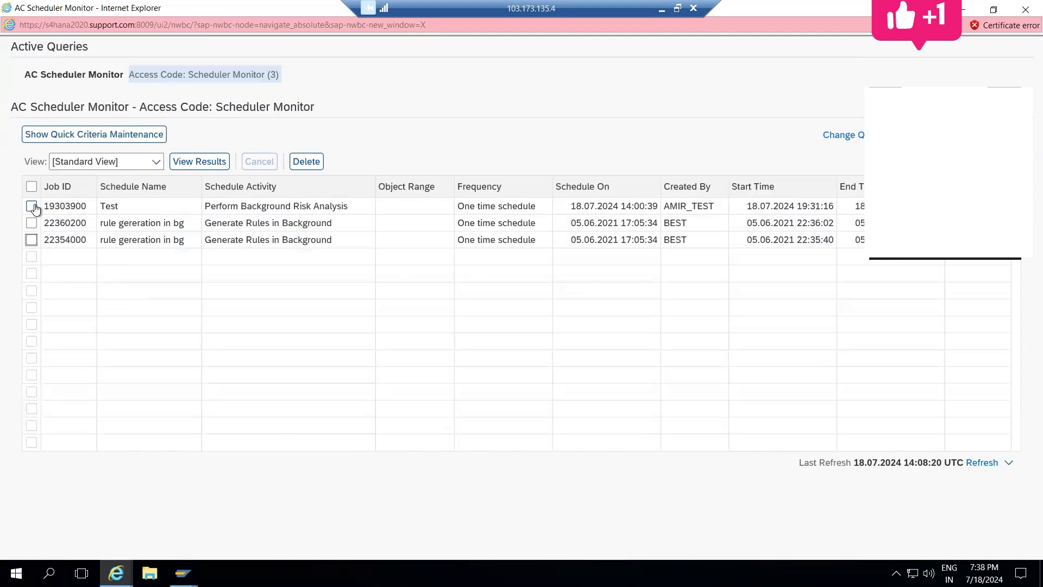
{"action": "left_click", "coordinate": [211, 169]}
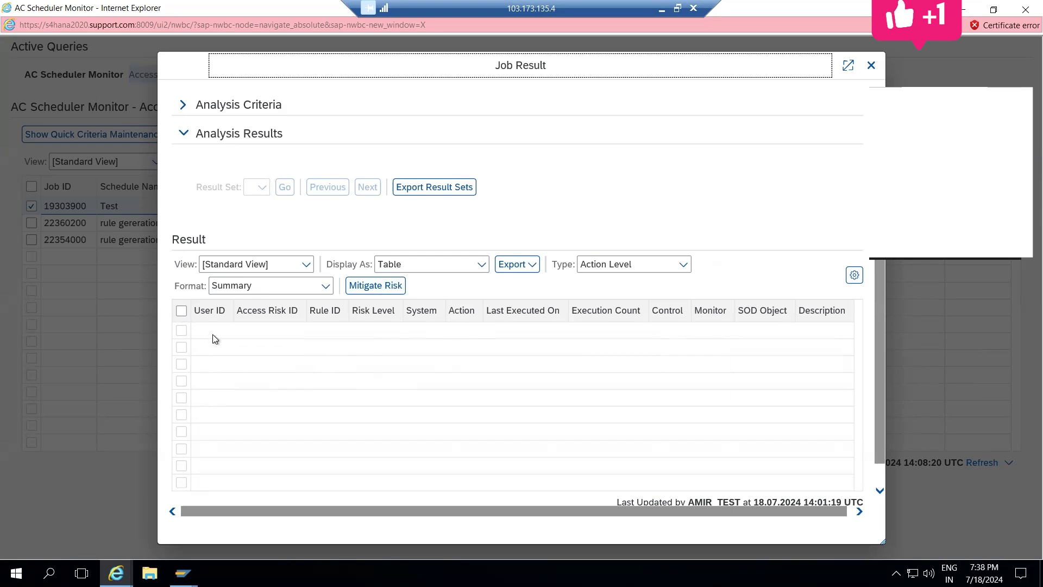
Step: Start Mitigate Risk on the Test results, add a row, and try the User ID lookup
{"action": "left_click", "coordinate": [375, 291]}
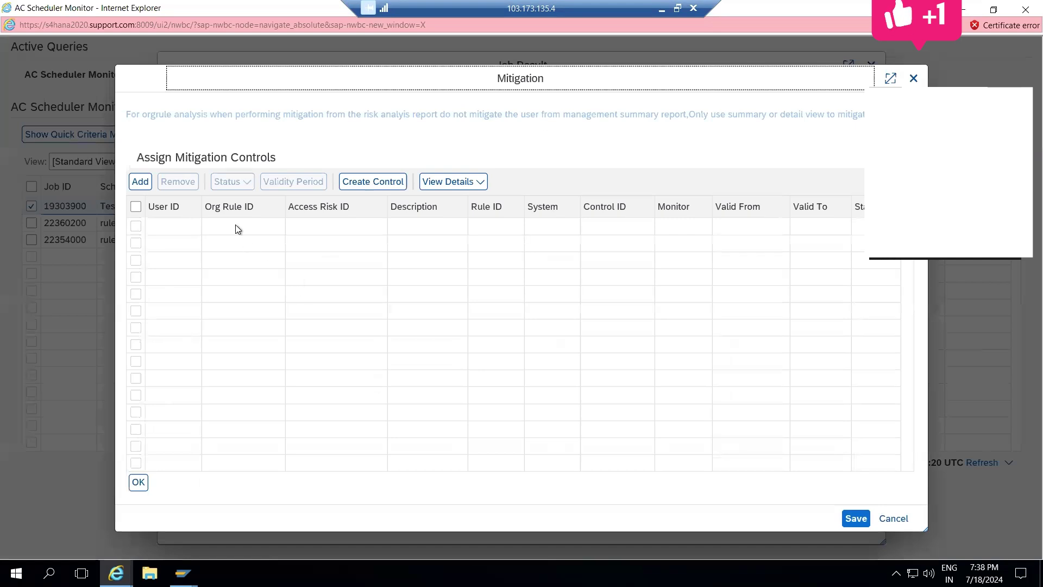
{"action": "left_click", "coordinate": [139, 183]}
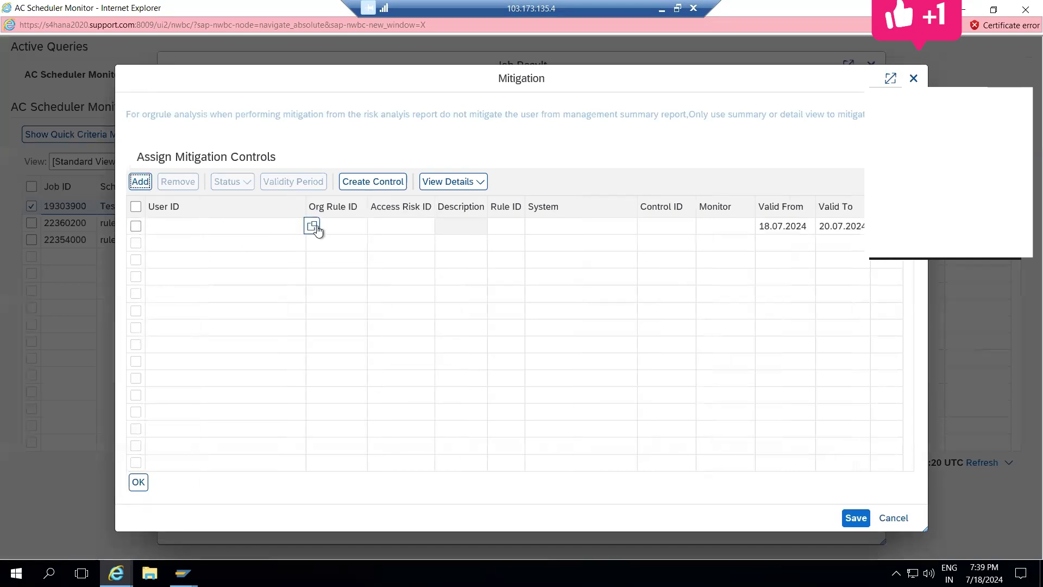
{"action": "left_click", "coordinate": [317, 229]}
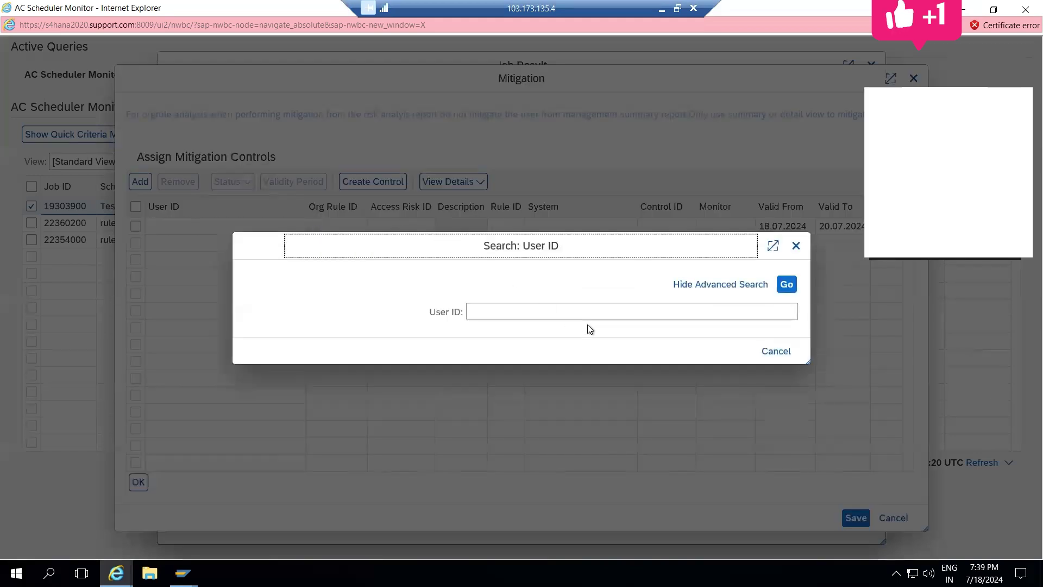
{"action": "left_click", "coordinate": [775, 352]}
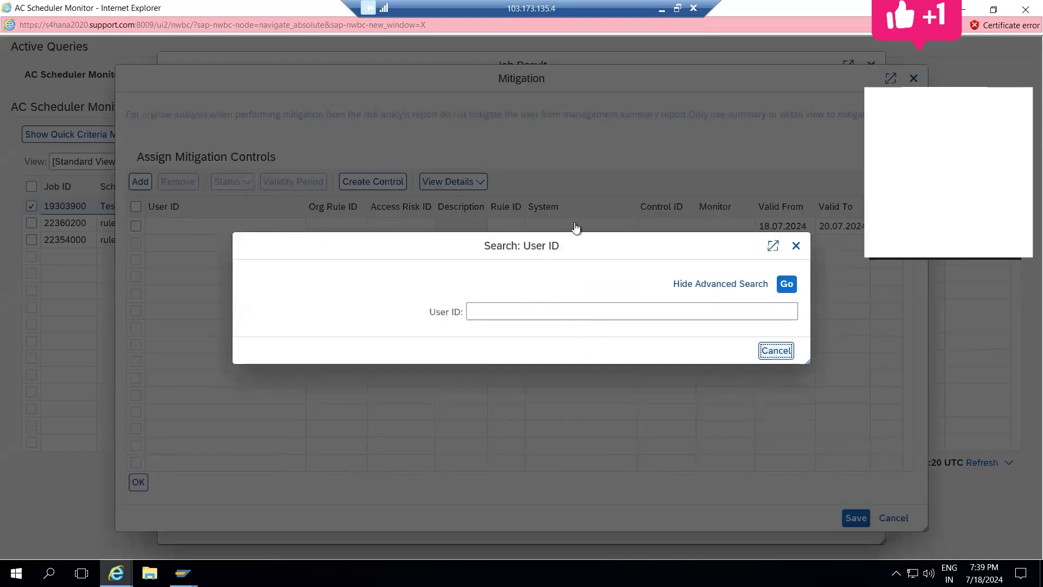
{"action": "left_click", "coordinate": [349, 227]}
{"action": "left_click", "coordinate": [405, 229]}
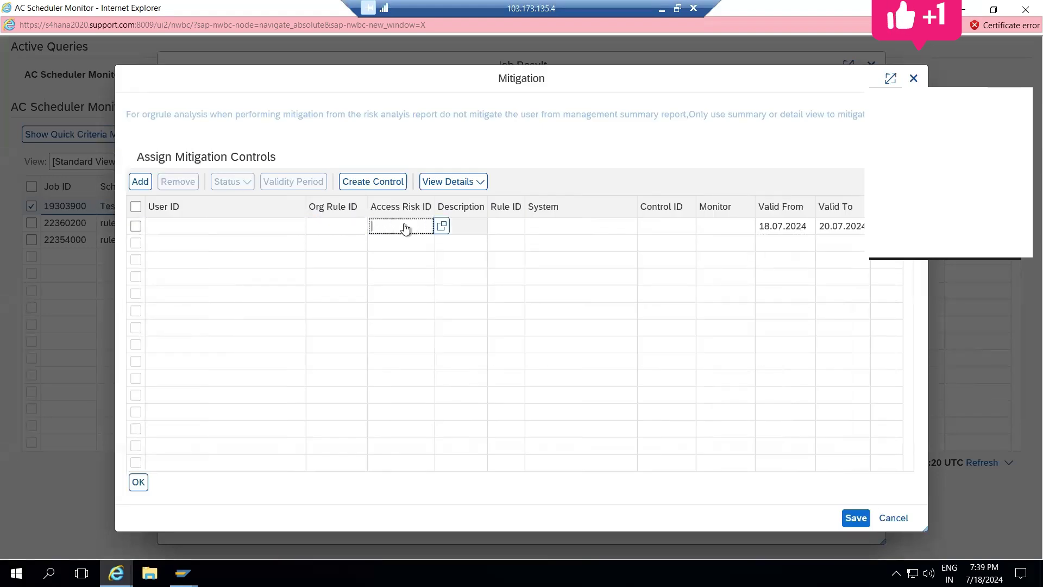
{"action": "left_click", "coordinate": [474, 228]}
{"action": "left_click", "coordinate": [517, 229]}
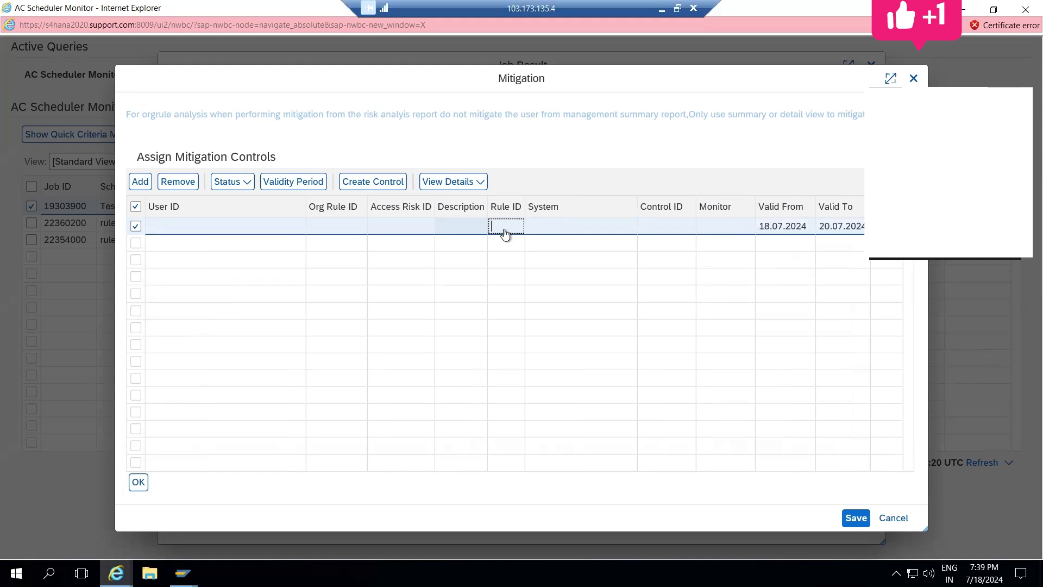
Step: Look up Control IDs (none found) and Monitors; the monitor search returns a 500 error
{"action": "left_click", "coordinate": [563, 230]}
{"action": "left_click", "coordinate": [688, 229]}
{"action": "left_click", "coordinate": [703, 227]}
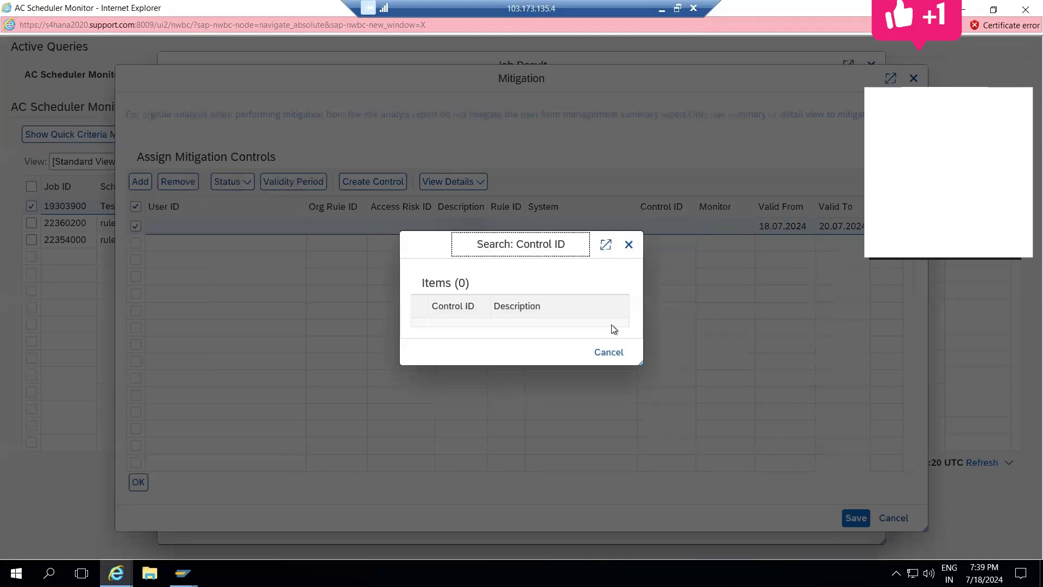
{"action": "left_click", "coordinate": [633, 248]}
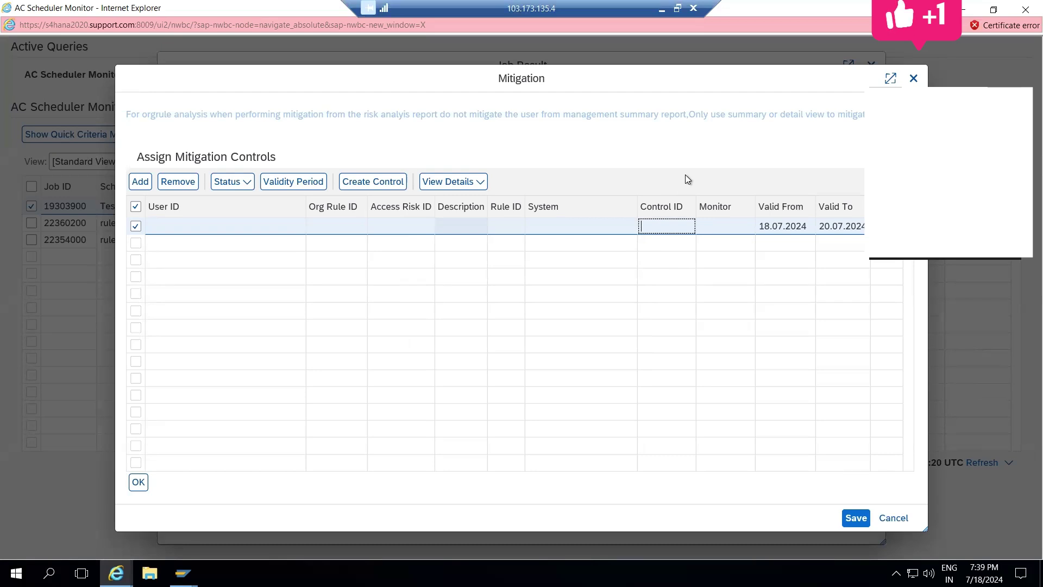
{"action": "mouse_move", "coordinate": [671, 229]}
{"action": "left_click", "coordinate": [739, 226]}
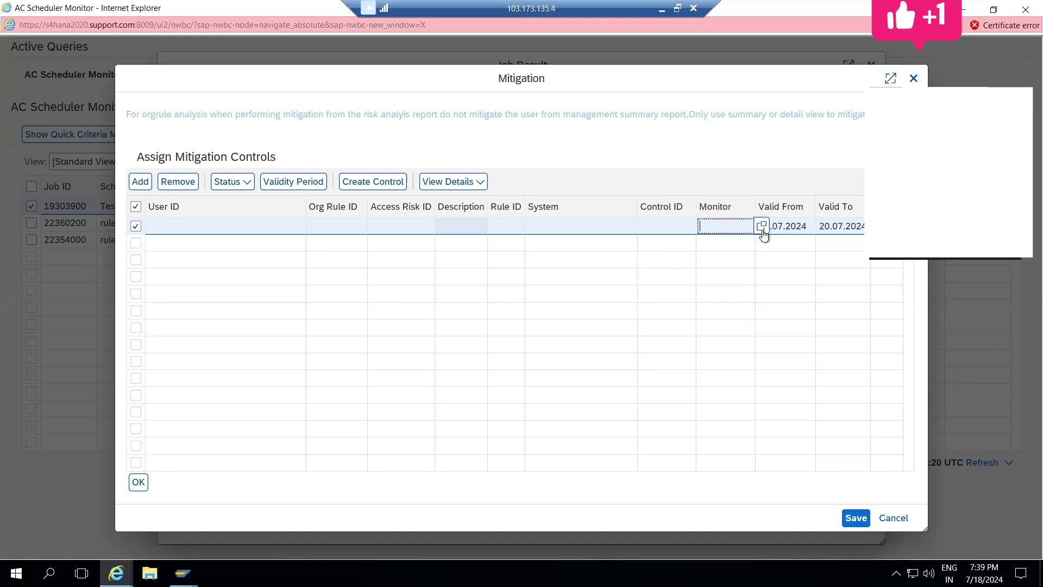
{"action": "left_click", "coordinate": [763, 226]}
{"action": "left_click", "coordinate": [787, 284]}
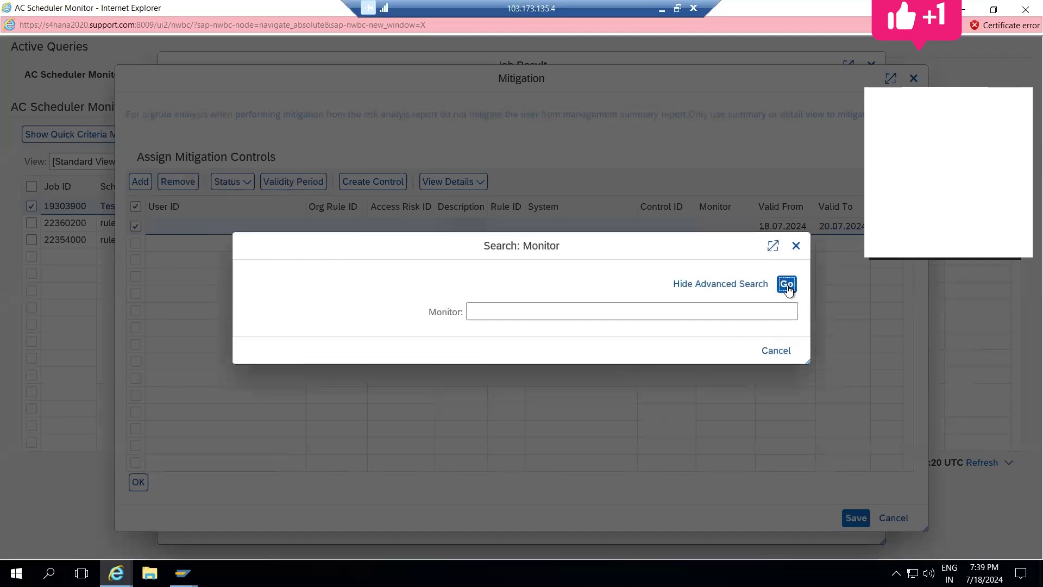
{"action": "left_click", "coordinate": [1026, 9]}
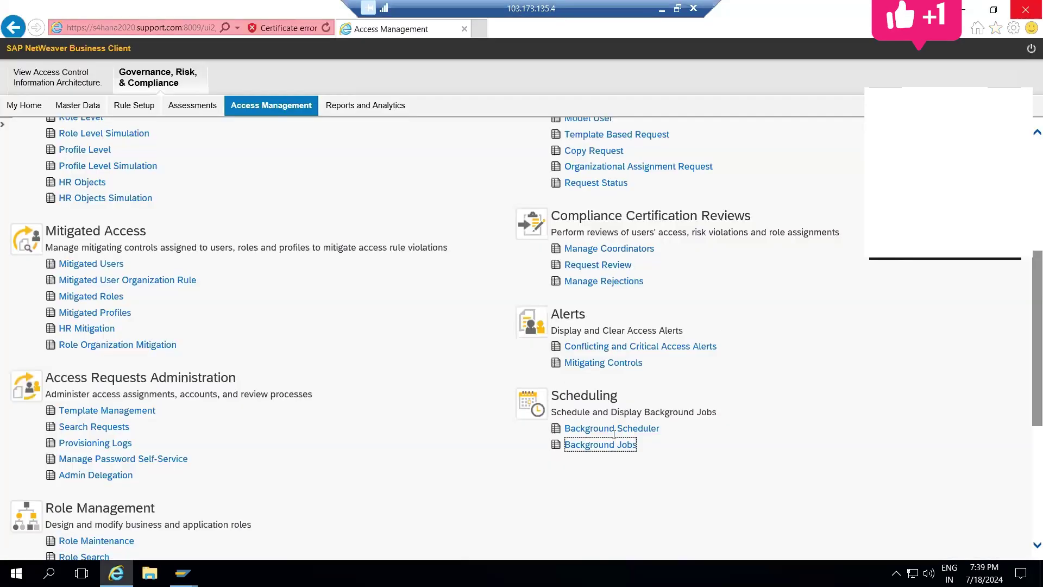
{"action": "left_click", "coordinate": [234, 253]}
{"action": "scroll", "coordinate": [233, 253], "scroll_direction": "up", "scroll_amount": 5}
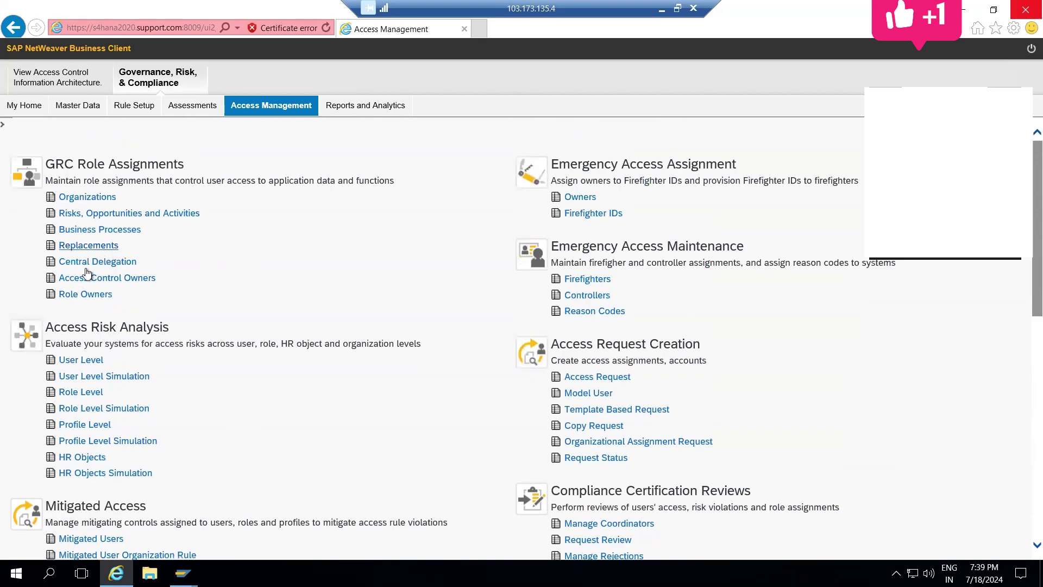
{"action": "left_click", "coordinate": [112, 108]}
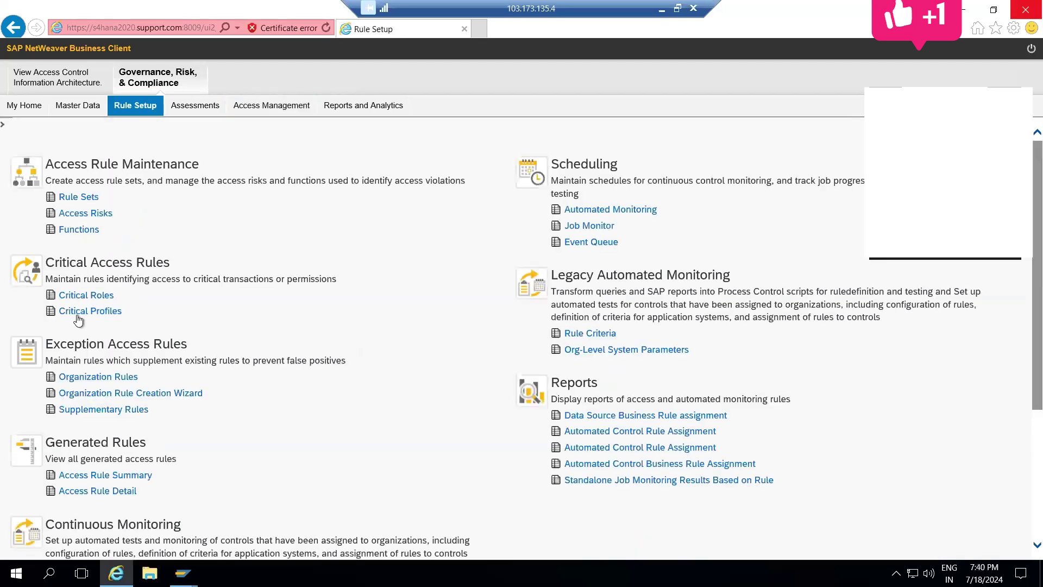
{"action": "left_click", "coordinate": [80, 212]}
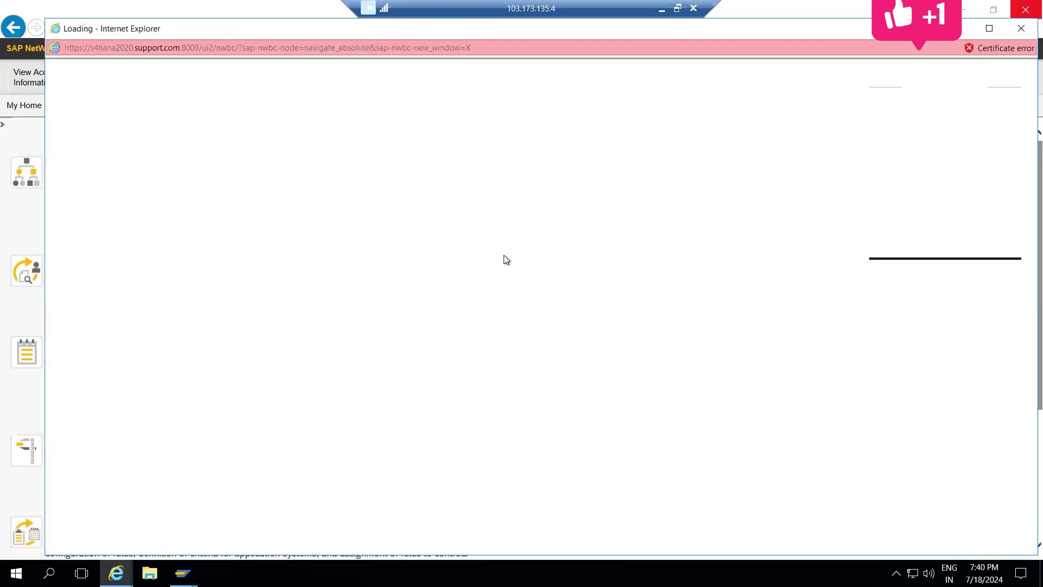
{"action": "left_click", "coordinate": [987, 29]}
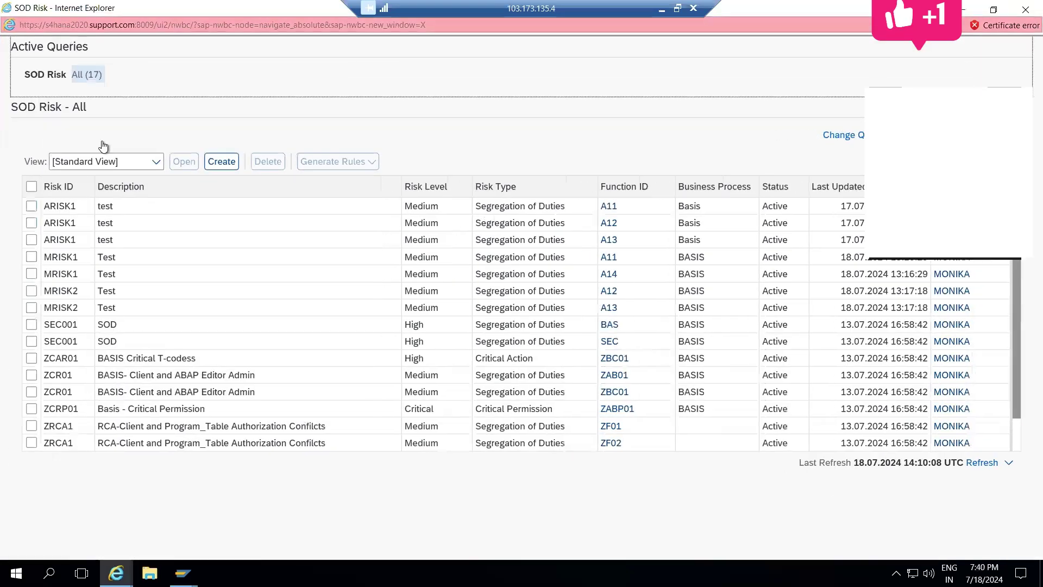
{"action": "left_click", "coordinate": [30, 209]}
{"action": "left_click", "coordinate": [183, 162]}
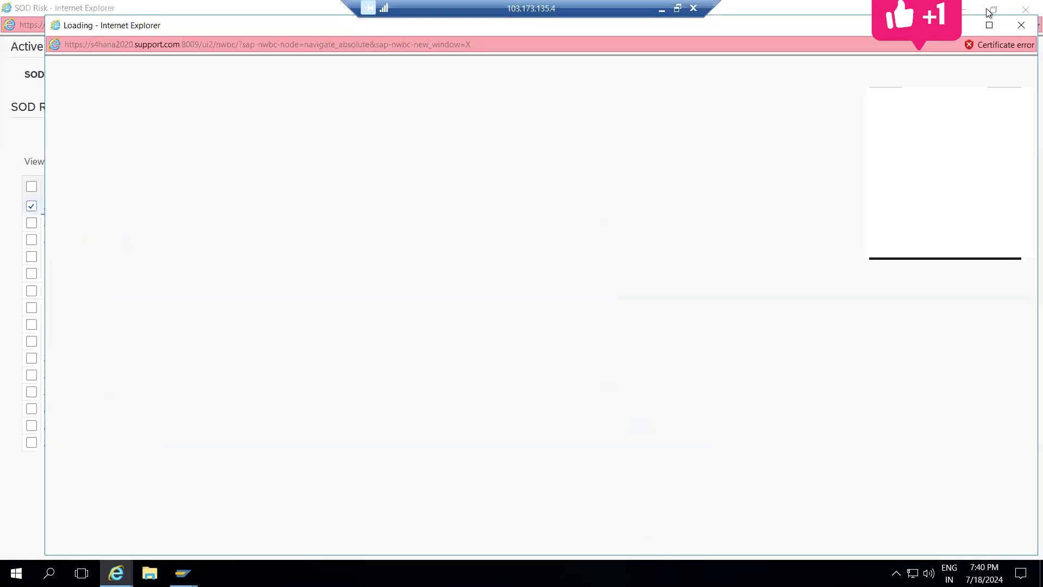
{"action": "left_click", "coordinate": [989, 25]}
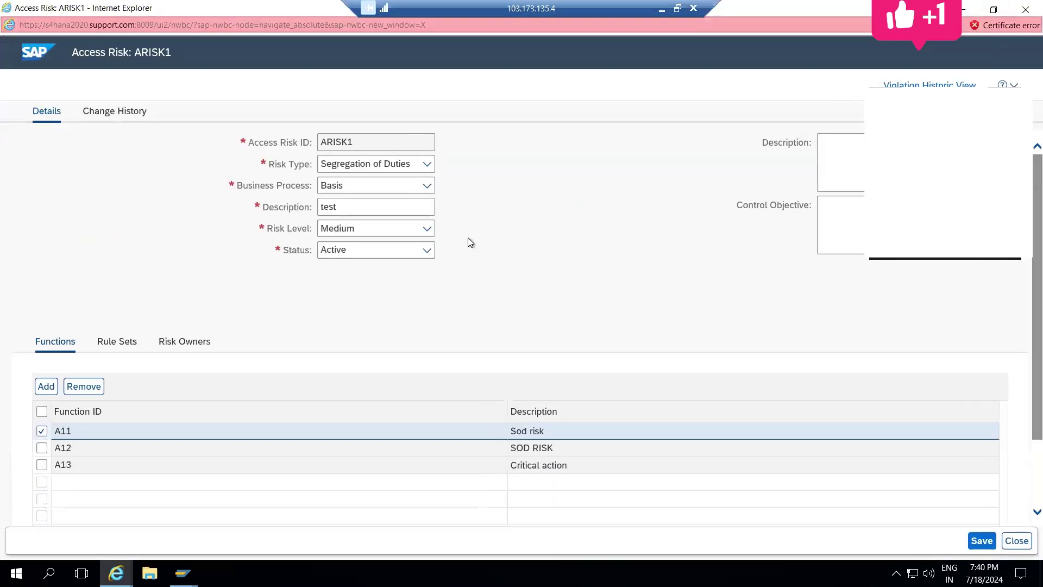
{"action": "left_click", "coordinate": [181, 343]}
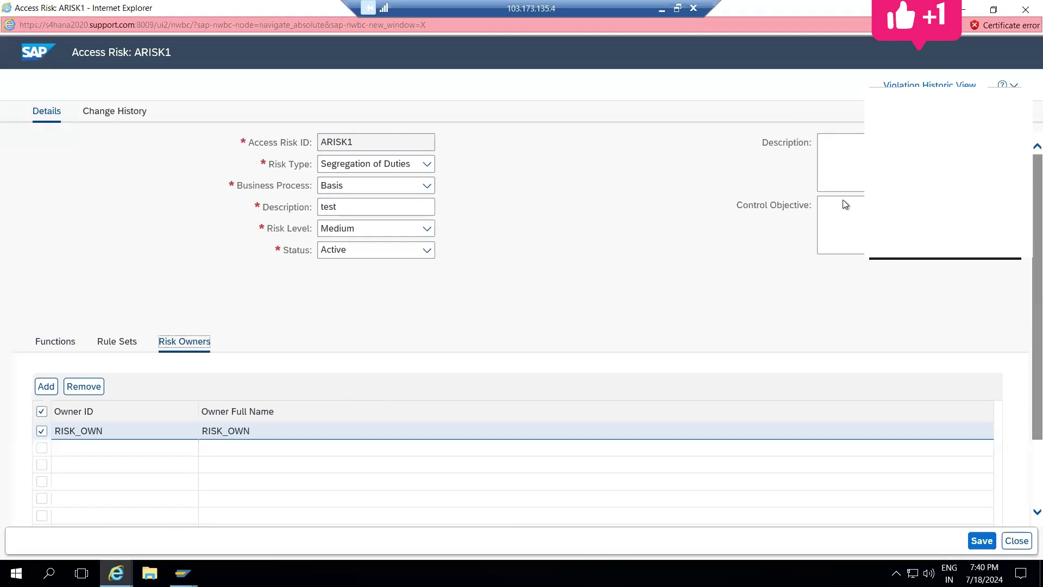
{"action": "left_click", "coordinate": [1024, 9]}
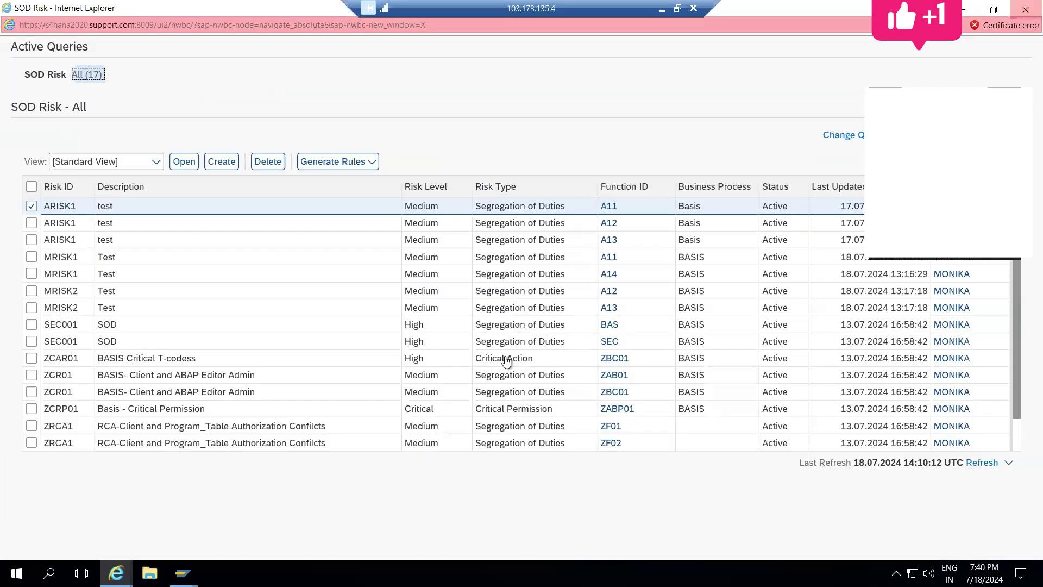
{"action": "left_click", "coordinate": [1026, 9]}
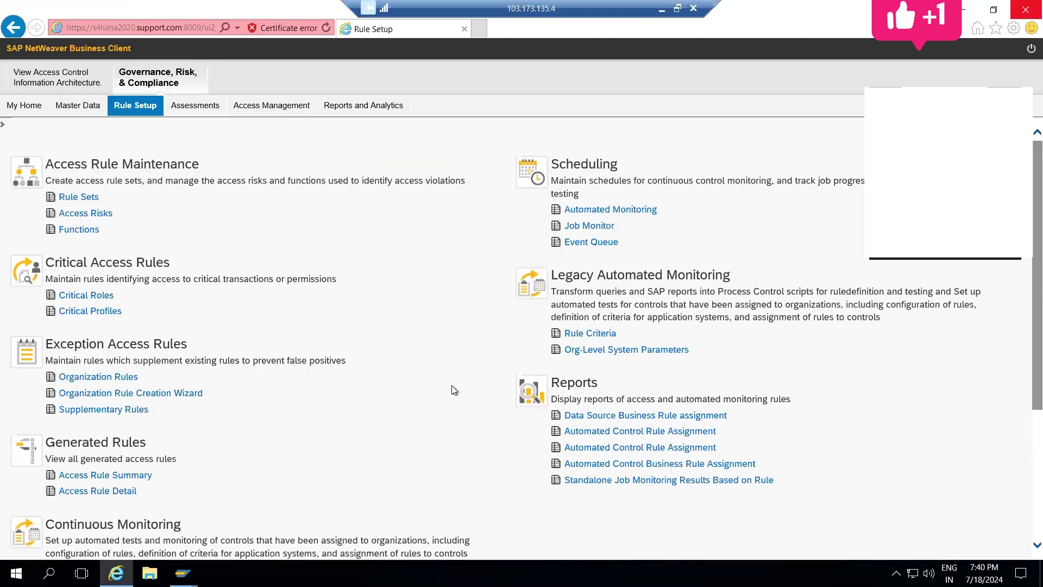
Step: Switch to the Access Management work area
{"action": "scroll", "coordinate": [453, 387], "scroll_direction": "down", "scroll_amount": 2}
{"action": "scroll", "coordinate": [454, 391], "scroll_direction": "down", "scroll_amount": 1}
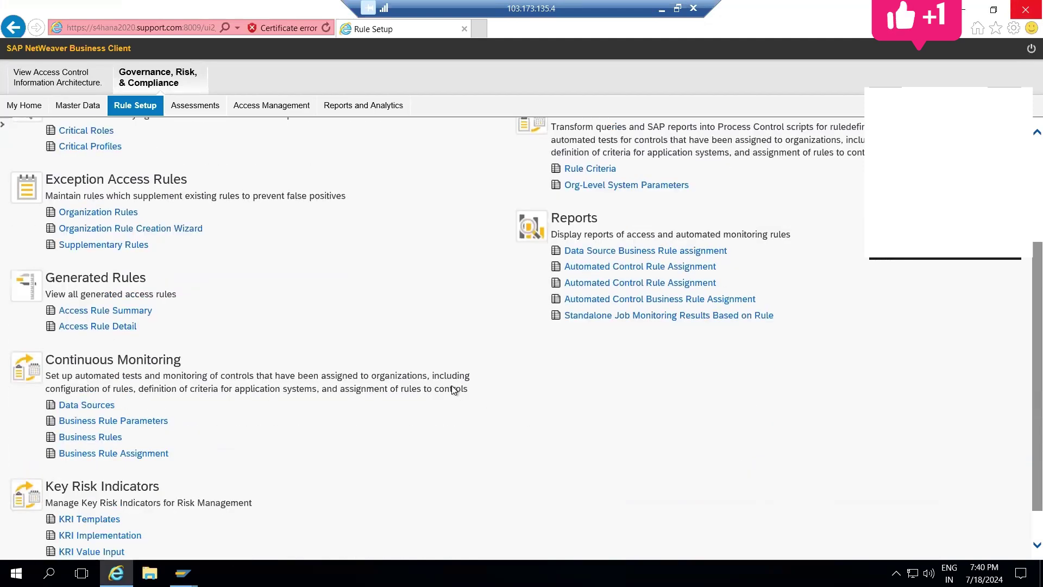
{"action": "scroll", "coordinate": [454, 390], "scroll_direction": "down", "scroll_amount": 1}
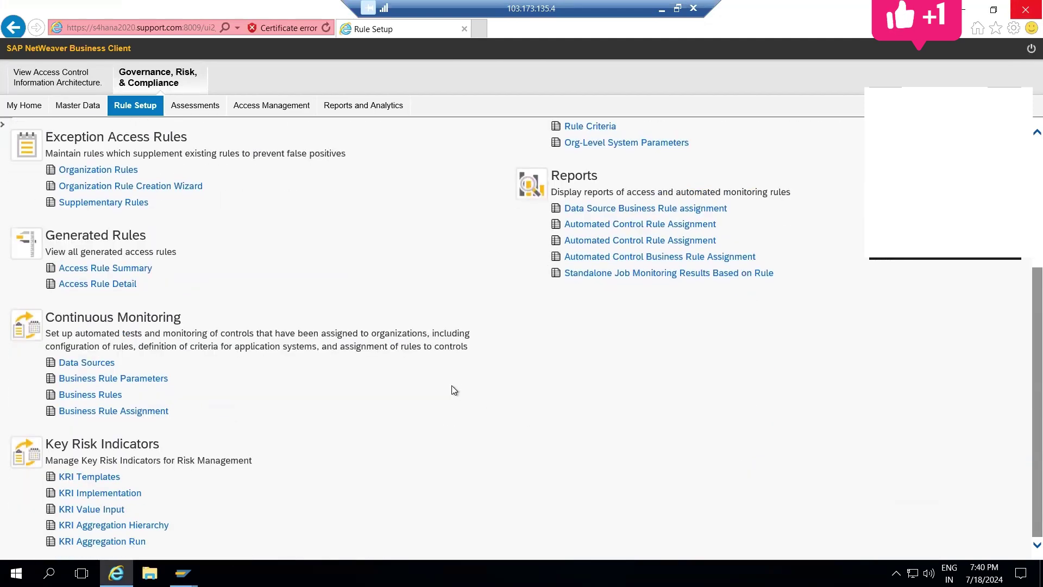
{"action": "scroll", "coordinate": [454, 390], "scroll_direction": "up", "scroll_amount": 4}
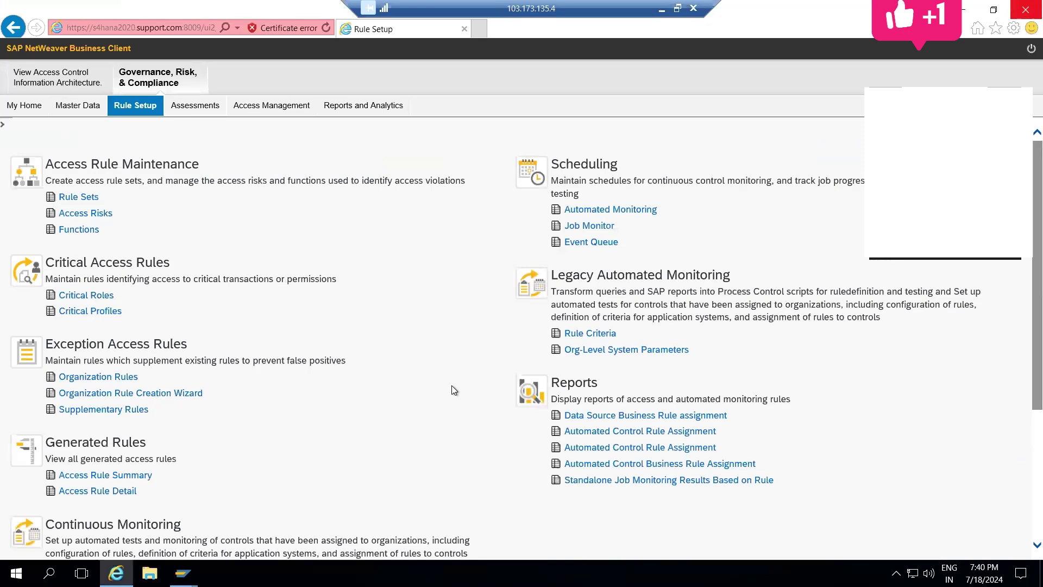
{"action": "left_click", "coordinate": [270, 107]}
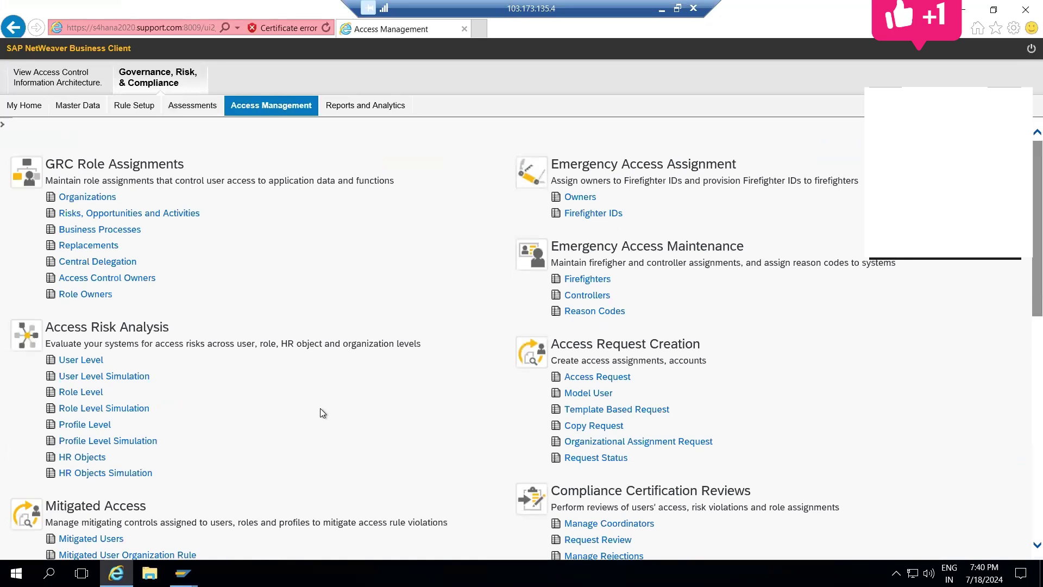
Step: Open Role Import under Role Mass Maintenance full screen, view Step 1, then close it
{"action": "scroll", "coordinate": [321, 411], "scroll_direction": "down", "scroll_amount": 2}
{"action": "scroll", "coordinate": [321, 413], "scroll_direction": "down", "scroll_amount": 1}
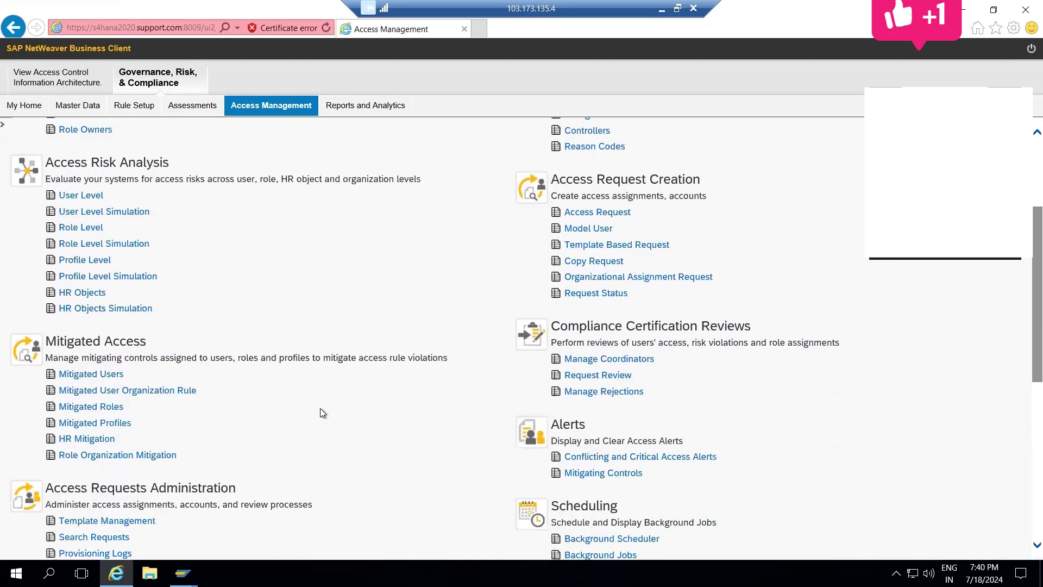
{"action": "scroll", "coordinate": [322, 413], "scroll_direction": "down", "scroll_amount": 1}
{"action": "scroll", "coordinate": [322, 413], "scroll_direction": "down", "scroll_amount": 6}
{"action": "scroll", "coordinate": [322, 413], "scroll_direction": "up", "scroll_amount": 1}
{"action": "scroll", "coordinate": [322, 413], "scroll_direction": "down", "scroll_amount": 1}
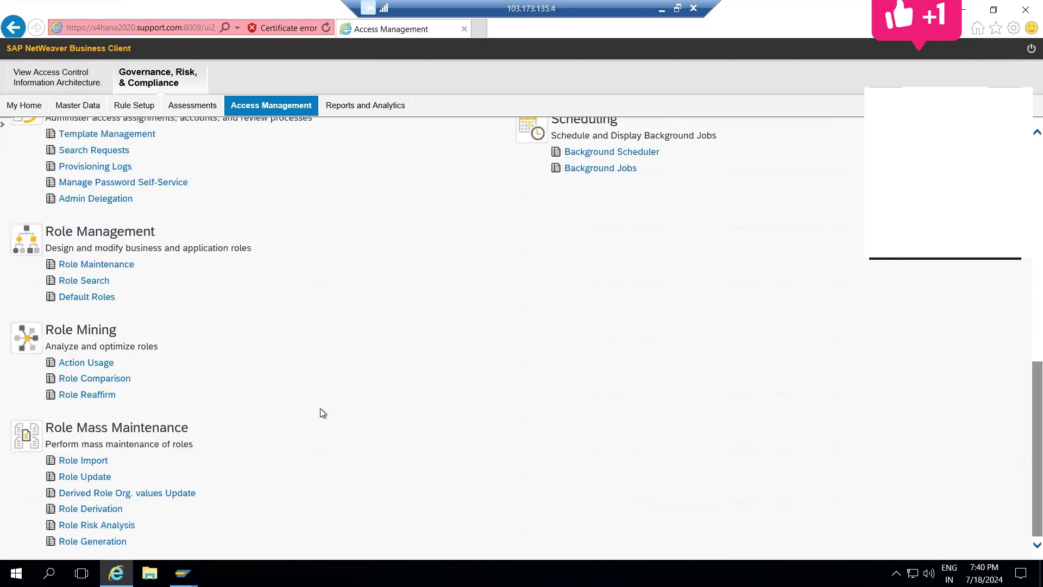
{"action": "left_click", "coordinate": [71, 461]}
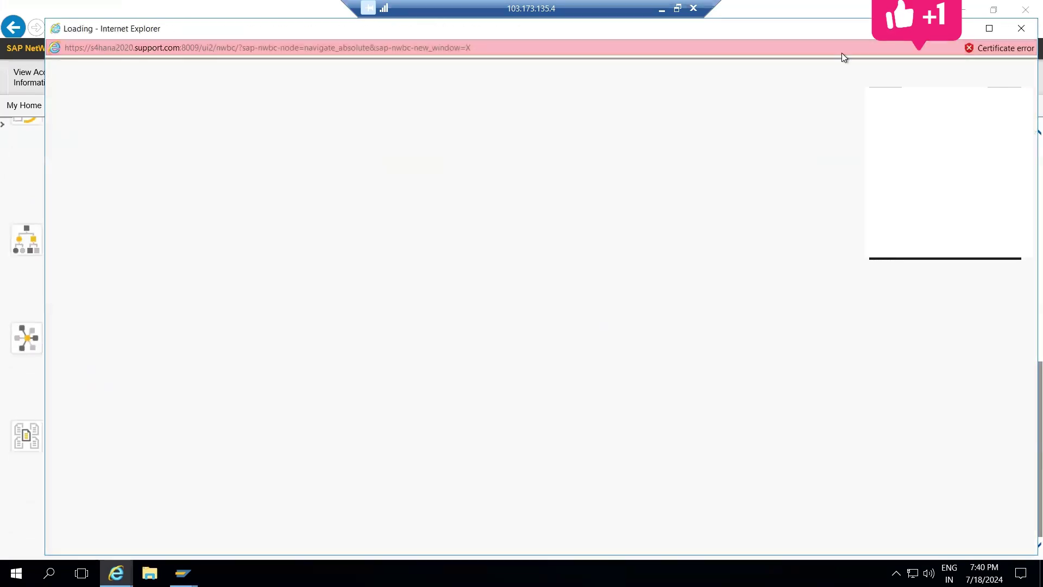
{"action": "left_click", "coordinate": [991, 28]}
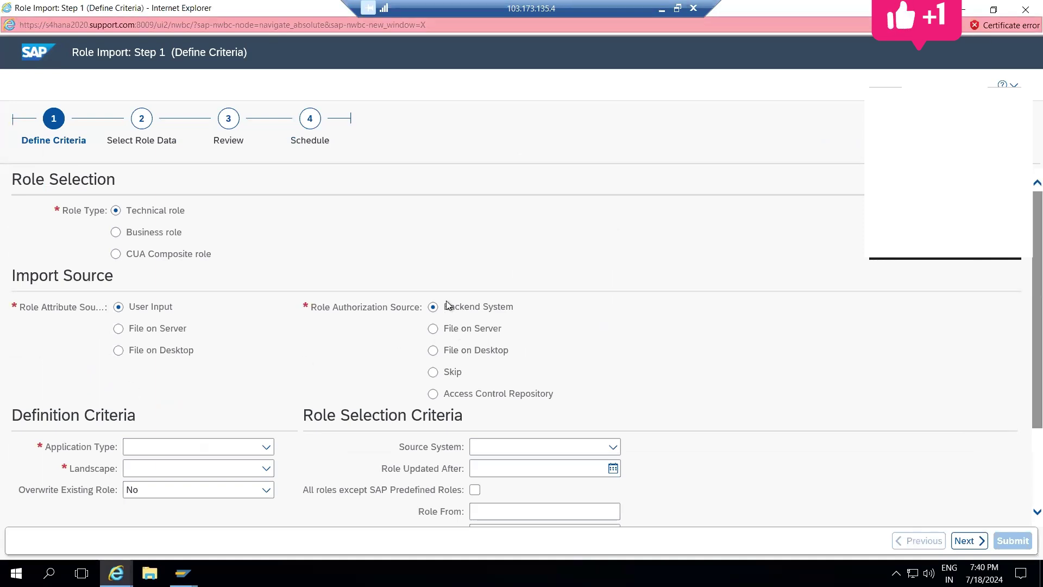
{"action": "scroll", "coordinate": [1021, 457], "scroll_direction": "down", "scroll_amount": 2}
{"action": "scroll", "coordinate": [1022, 456], "scroll_direction": "up", "scroll_amount": 2}
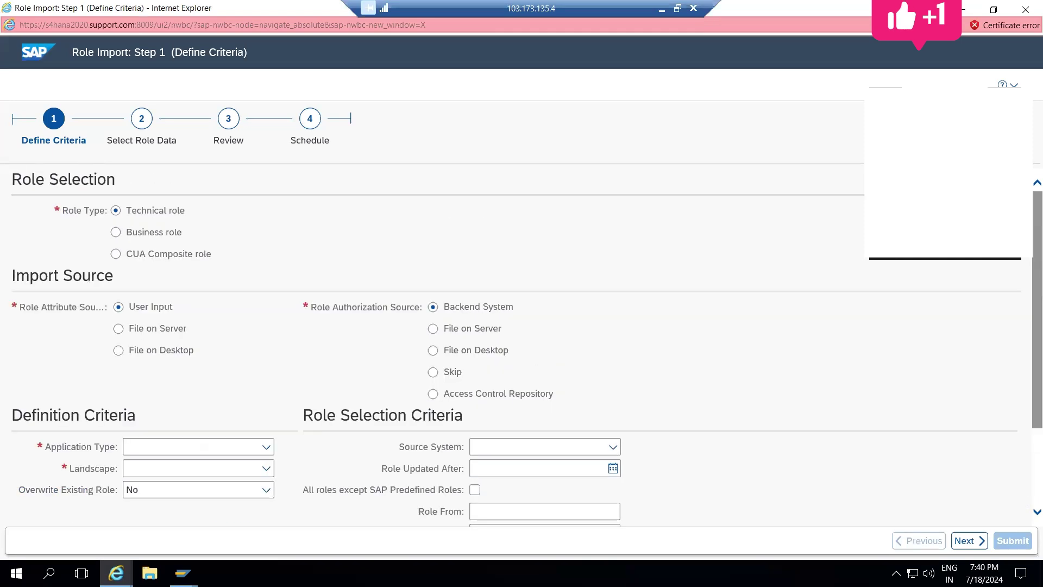
{"action": "left_click", "coordinate": [1025, 10]}
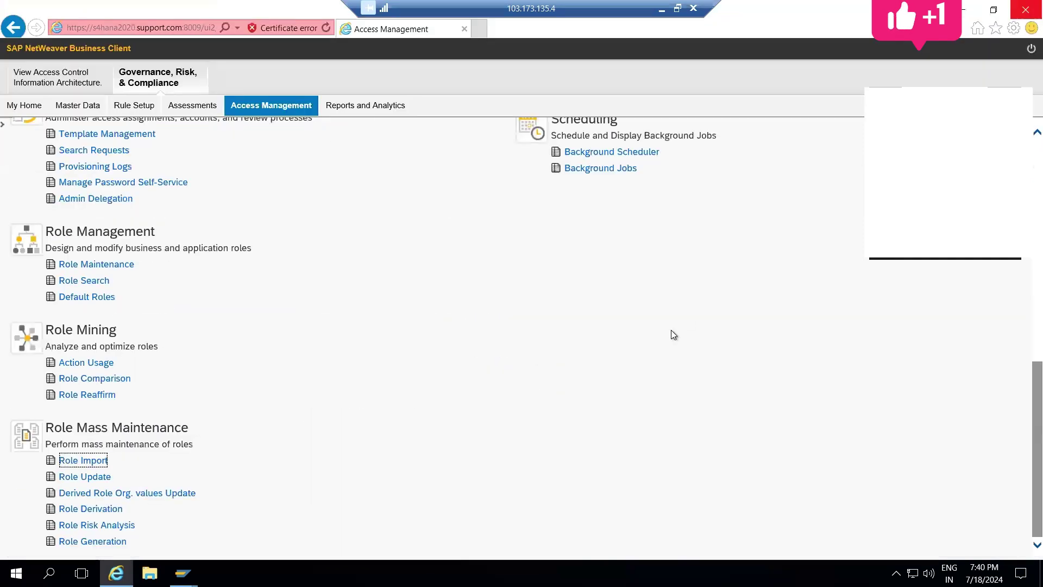
Step: Keep the remote session open, close the NWBC window and exit the SAP GUI session
{"action": "left_click", "coordinate": [698, 5]}
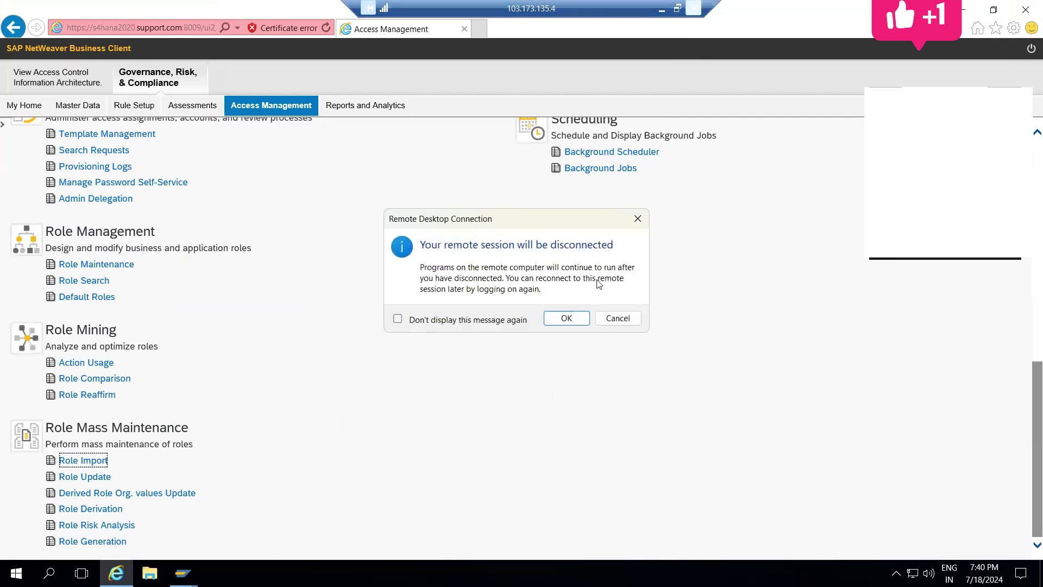
{"action": "left_click", "coordinate": [617, 318]}
{"action": "left_click", "coordinate": [1024, 10]}
{"action": "type", "text": "/nex"}
{"action": "key", "text": "Return"}
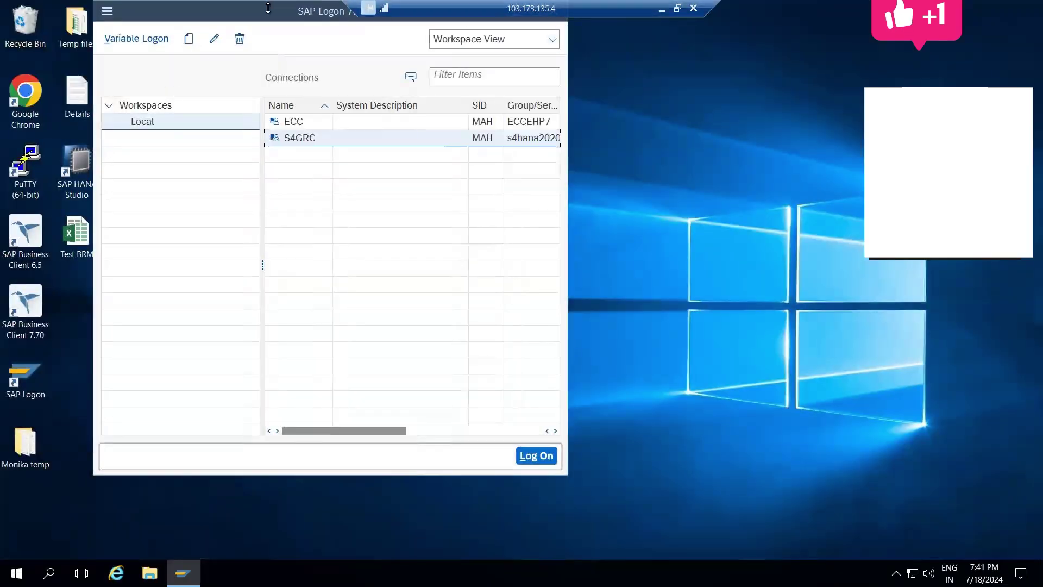
Step: Close the SAP Logon window and confirm disconnecting the Remote Desktop session
{"action": "left_click_drag", "start_coordinate": [264, 7], "coordinate": [236, 95]}
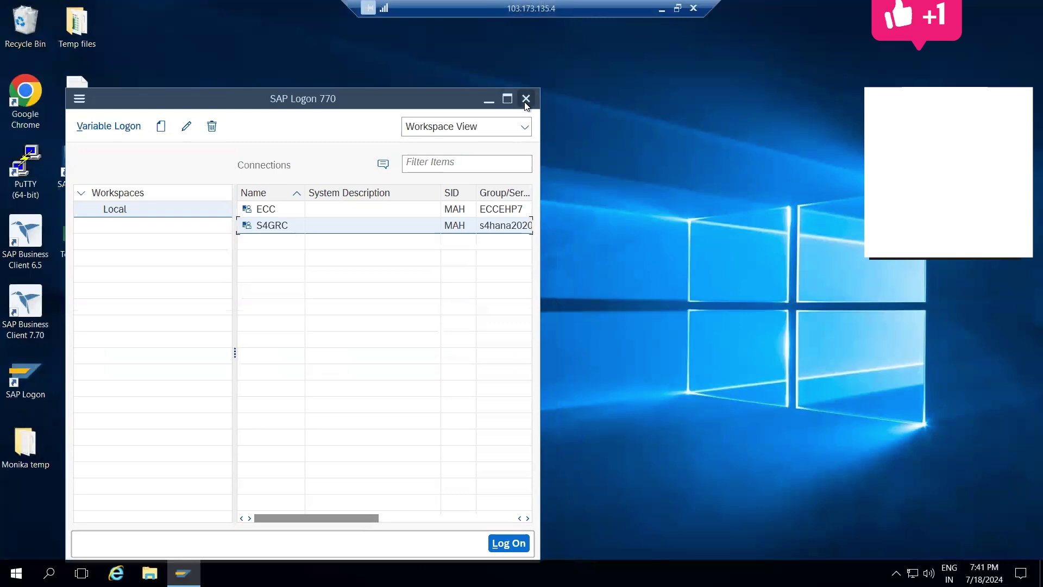
{"action": "left_click", "coordinate": [526, 99]}
{"action": "left_click", "coordinate": [695, 6]}
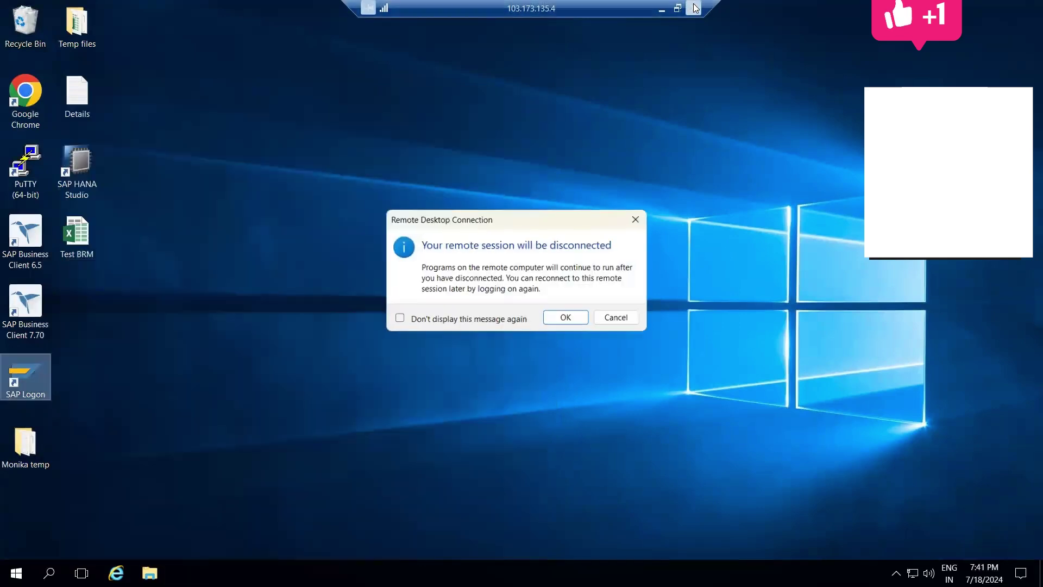
{"action": "key", "text": "Return"}
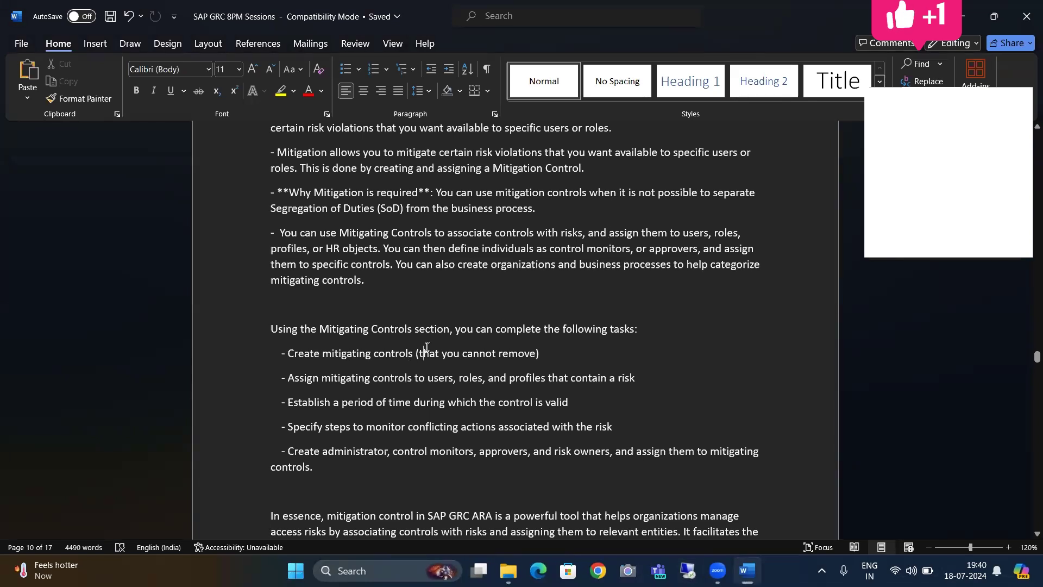
{"action": "scroll", "coordinate": [427, 347], "scroll_direction": "down", "scroll_amount": 10}
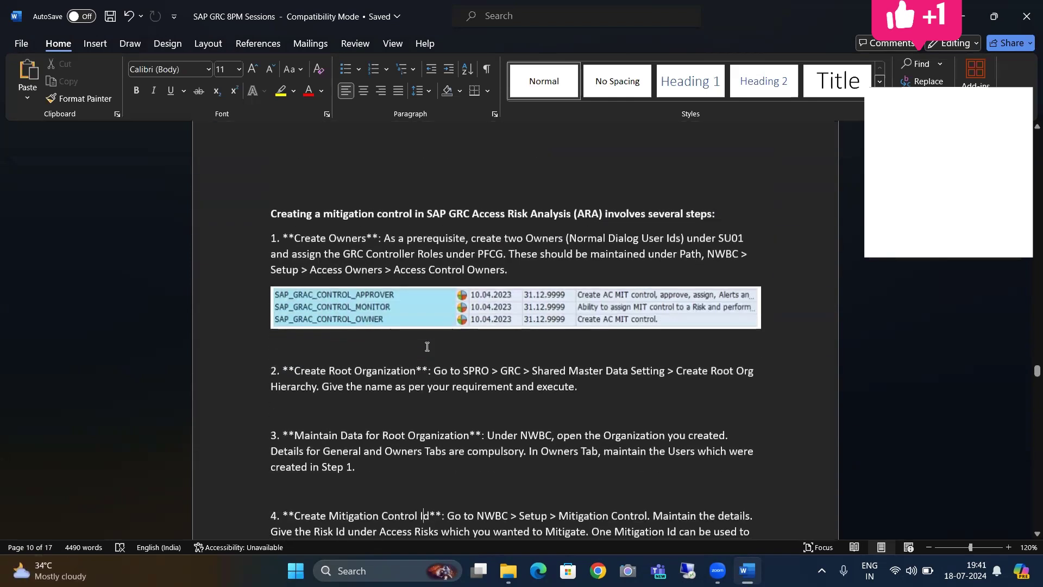
{"action": "scroll", "coordinate": [428, 347], "scroll_direction": "up", "scroll_amount": 6}
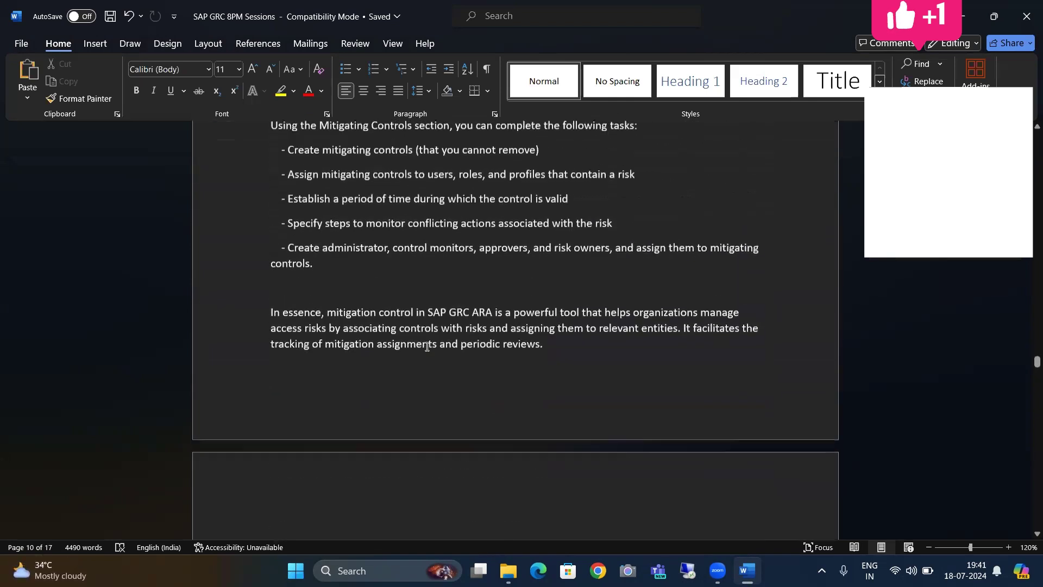
{"action": "scroll", "coordinate": [427, 347], "scroll_direction": "up", "scroll_amount": 3}
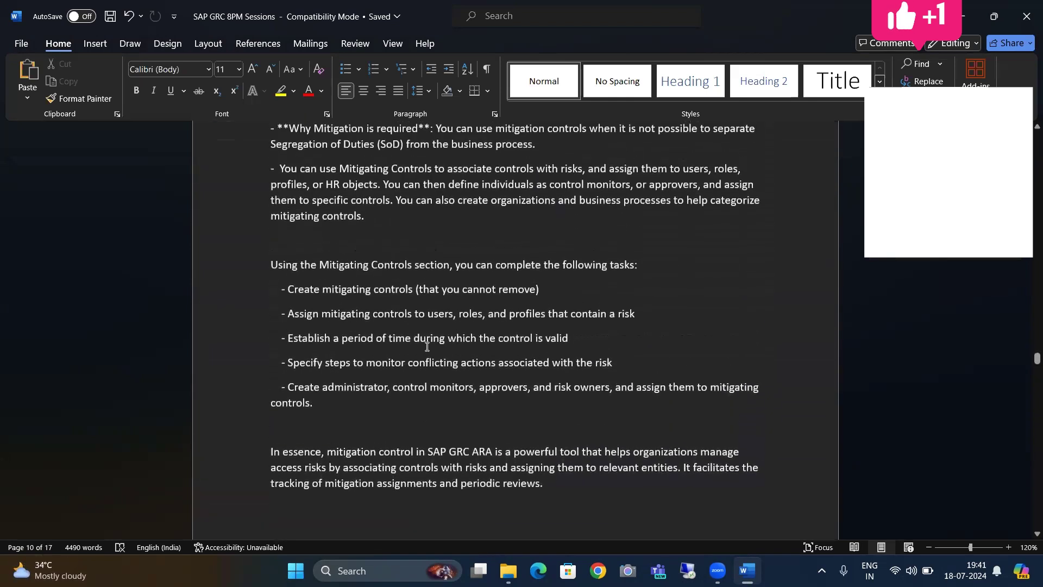
{"action": "scroll", "coordinate": [427, 347], "scroll_direction": "up", "scroll_amount": 2}
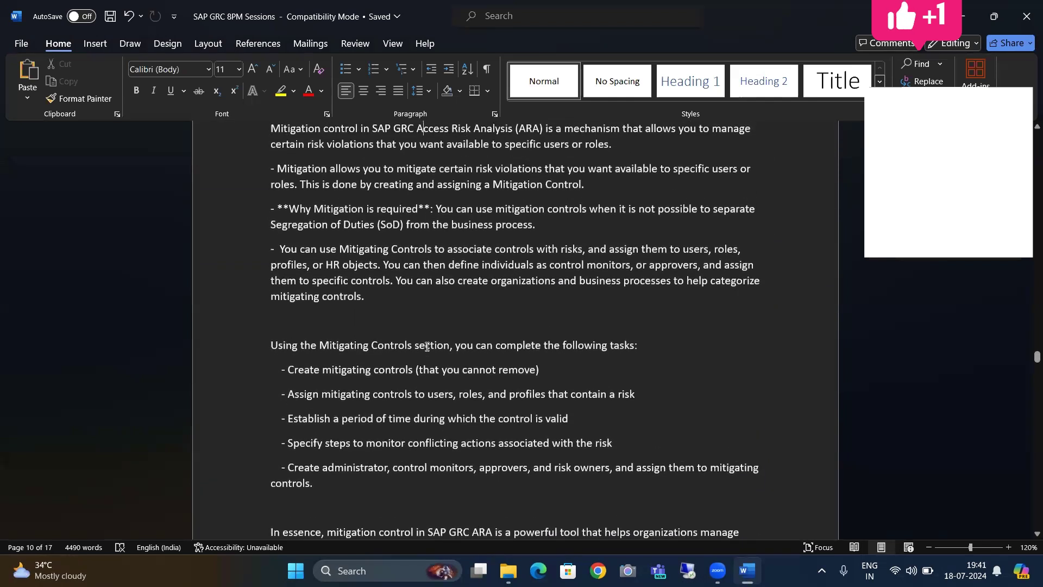
{"action": "key", "text": "Down"}
{"action": "key", "text": "Down"}
{"action": "key", "text": "Down"}
{"action": "key", "text": "Down"}
{"action": "key", "text": "Down"}
{"action": "key", "text": "Down"}
{"action": "key", "text": "Down"}
{"action": "key", "text": "Down"}
{"action": "key", "text": "Down"}
{"action": "key", "text": "Down"}
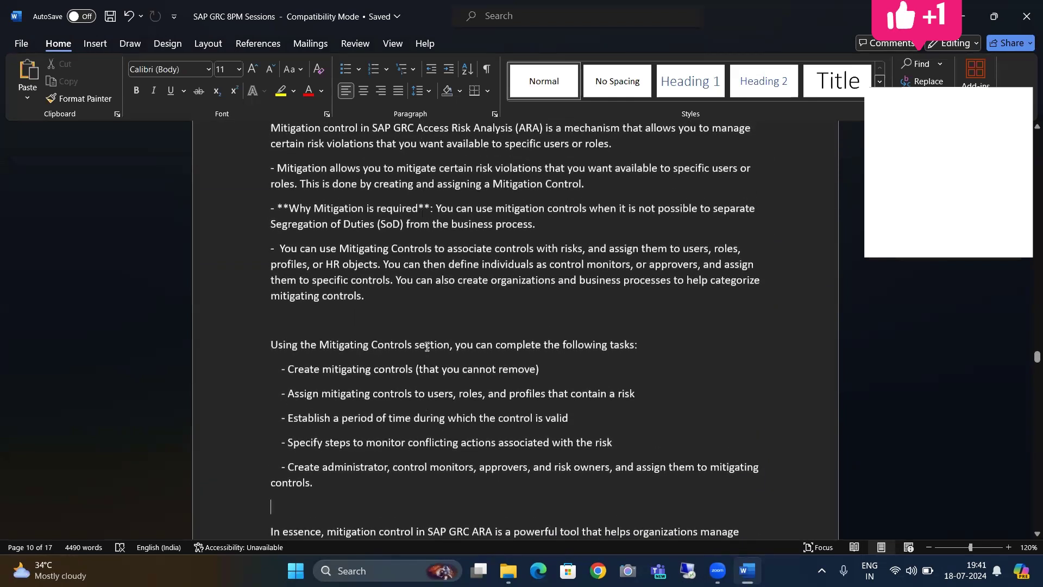
{"action": "scroll", "coordinate": [427, 347], "scroll_direction": "up", "scroll_amount": 10}
{"action": "scroll", "coordinate": [427, 346], "scroll_direction": "down", "scroll_amount": 10}
{"action": "key", "text": "Up"}
{"action": "key", "text": "Up"}
{"action": "key", "text": "Up"}
{"action": "key", "text": "Up"}
{"action": "key", "text": "Up"}
{"action": "key", "text": "Up"}
{"action": "key", "text": "Up"}
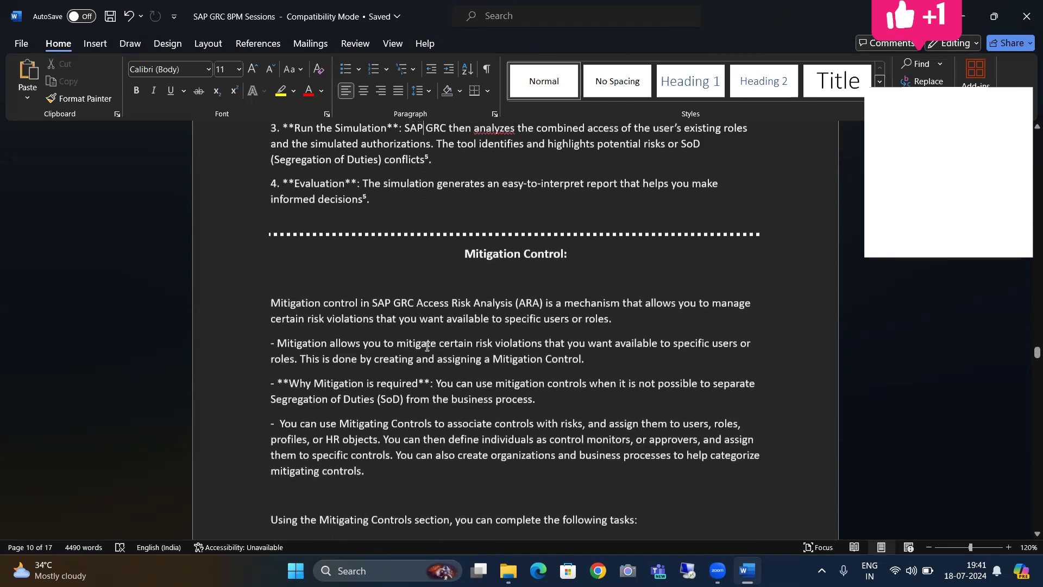